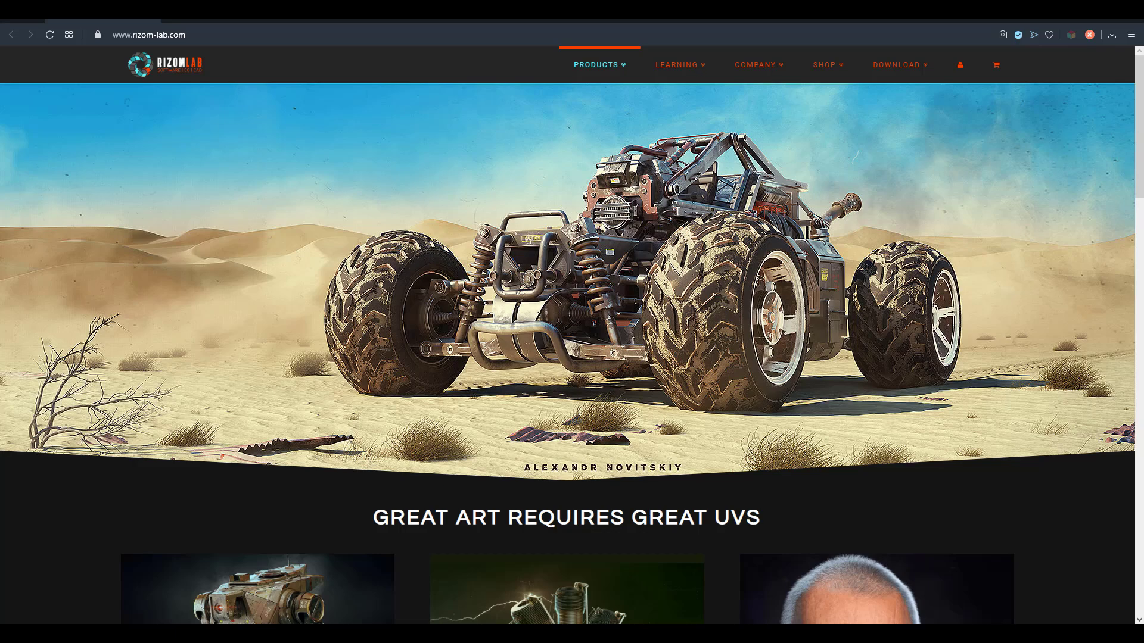
Step: Browse the RizomLab home page and open the article on what's new in the RizomUV Spring 2020 release
scroll(555, 283, "down", 3)
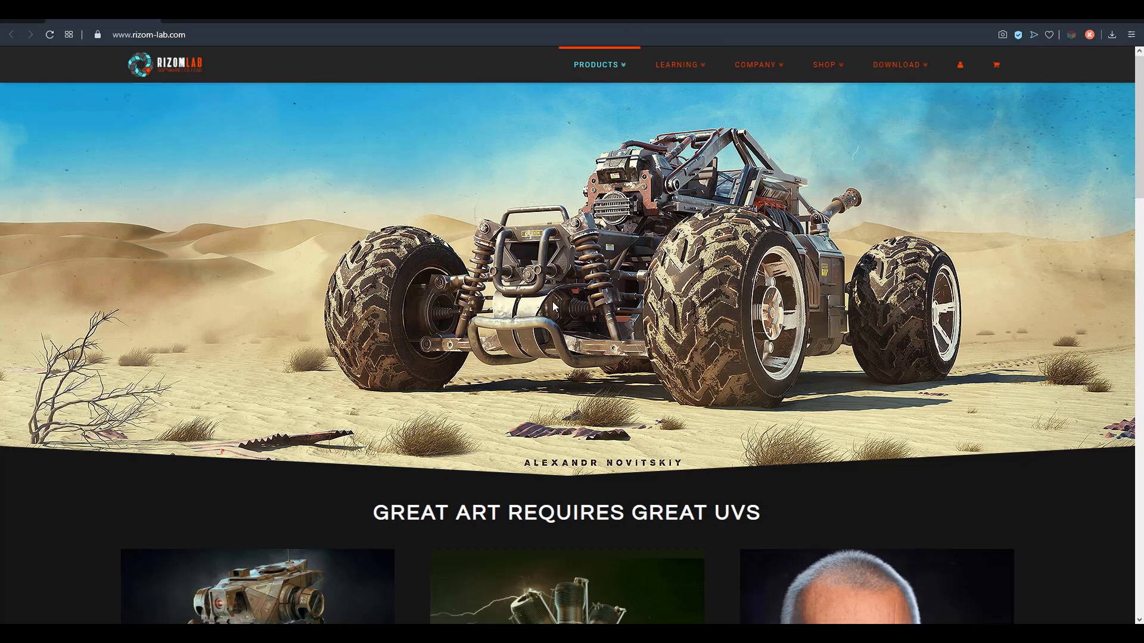
scroll(556, 280, "down", 12)
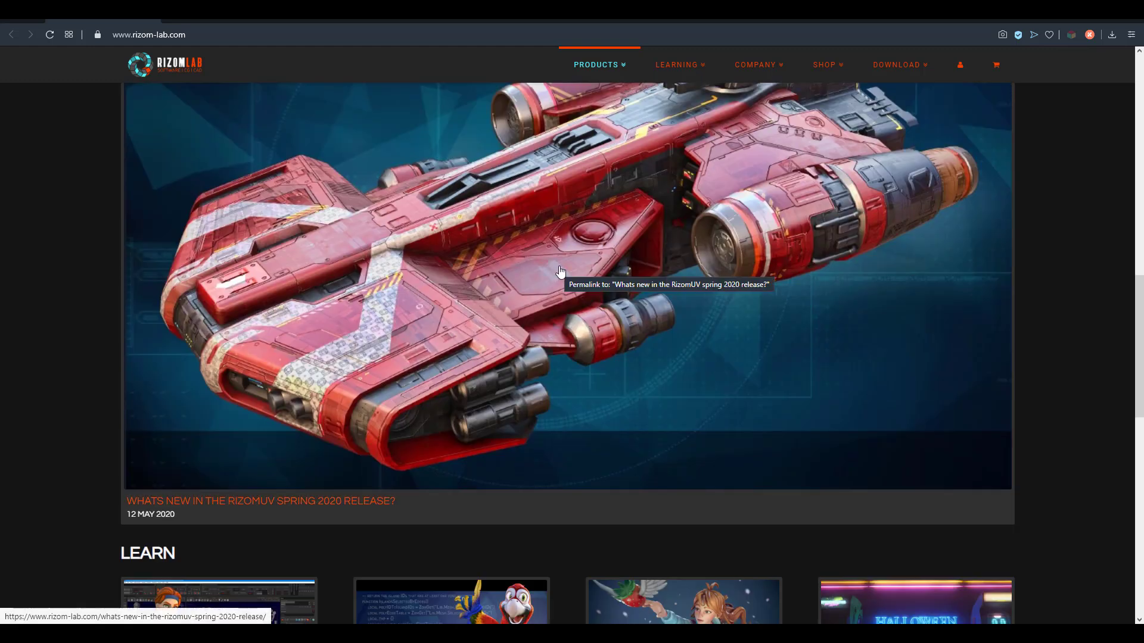
scroll(560, 271, "down", 4)
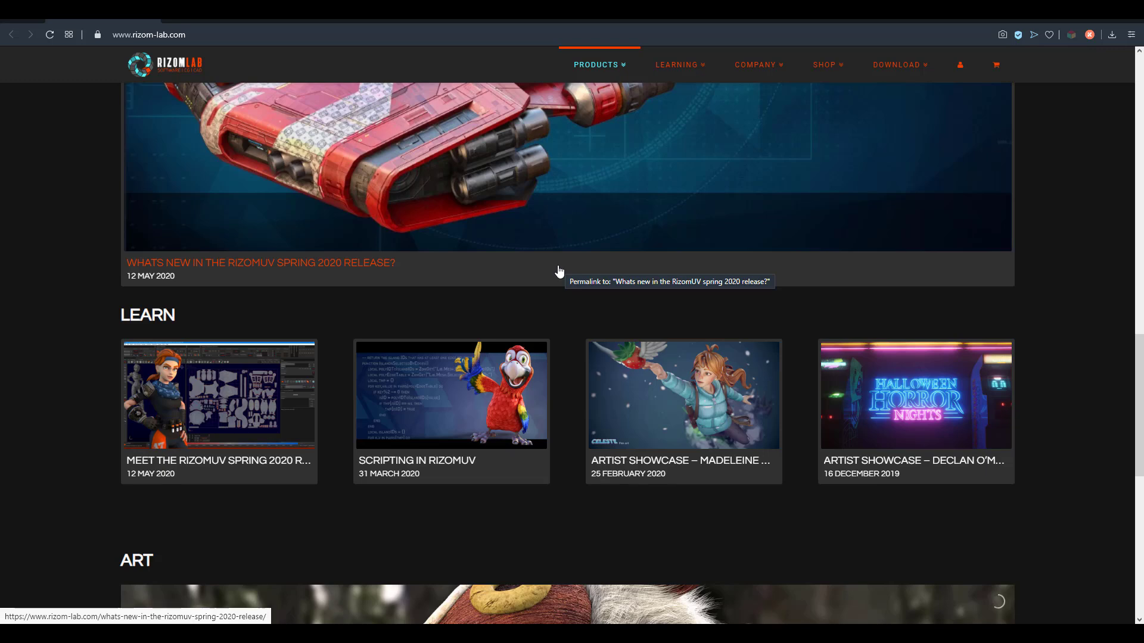
left_click(558, 271)
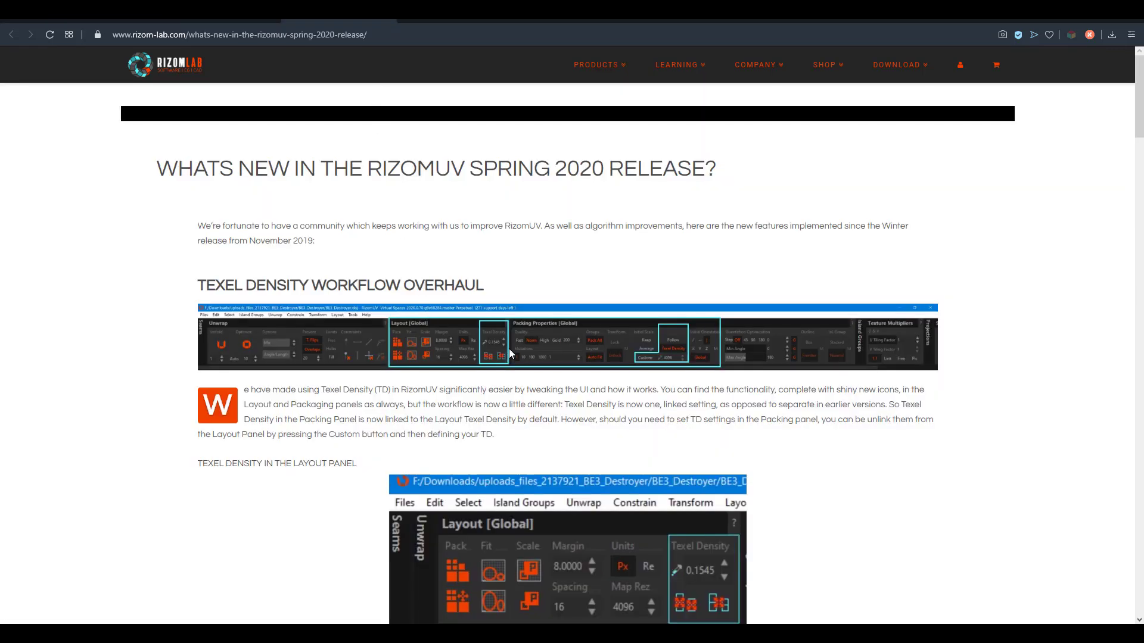
Step: Read through the RizomUV Spring 2020 release article, from the texel density overhaul down to the changelog
scroll(614, 434, "down", 12)
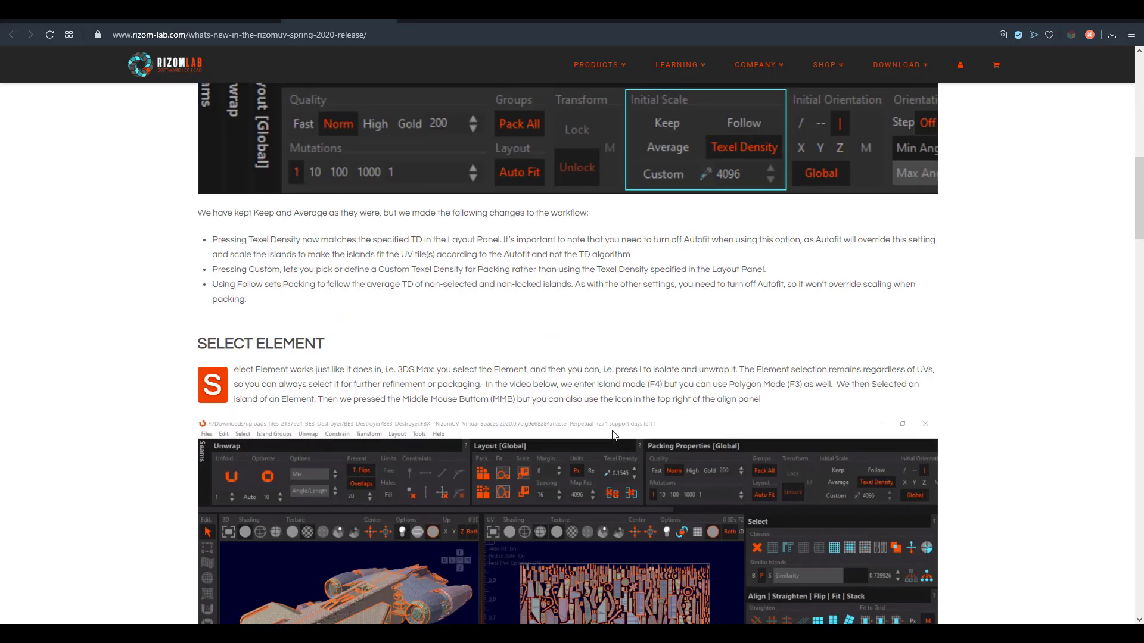
scroll(614, 435, "down", 10)
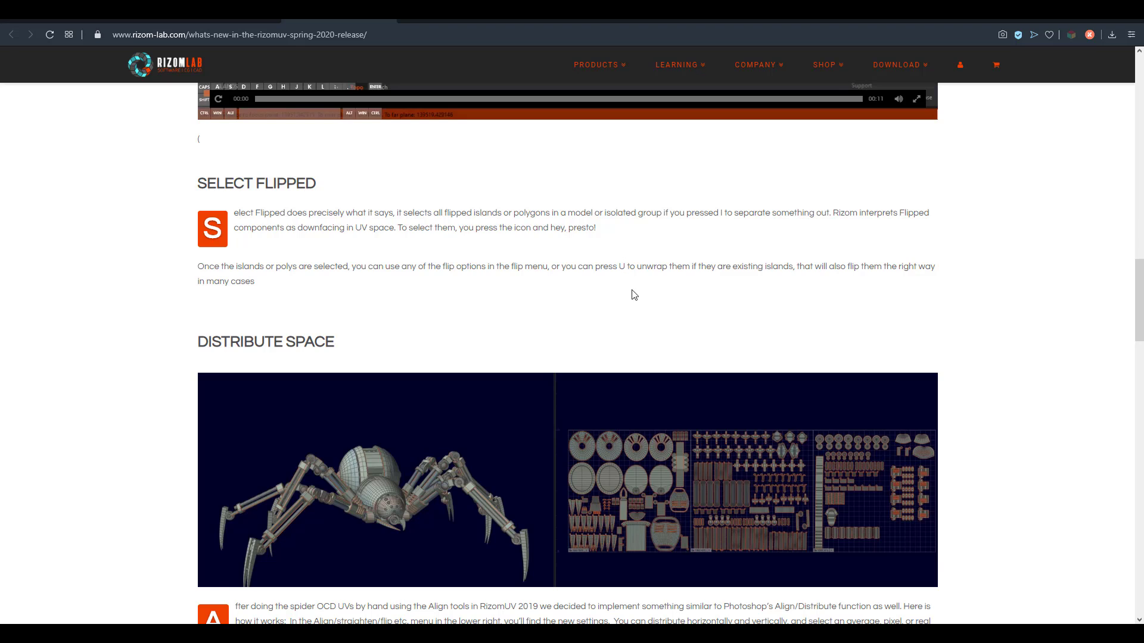
scroll(634, 295, "down", 3)
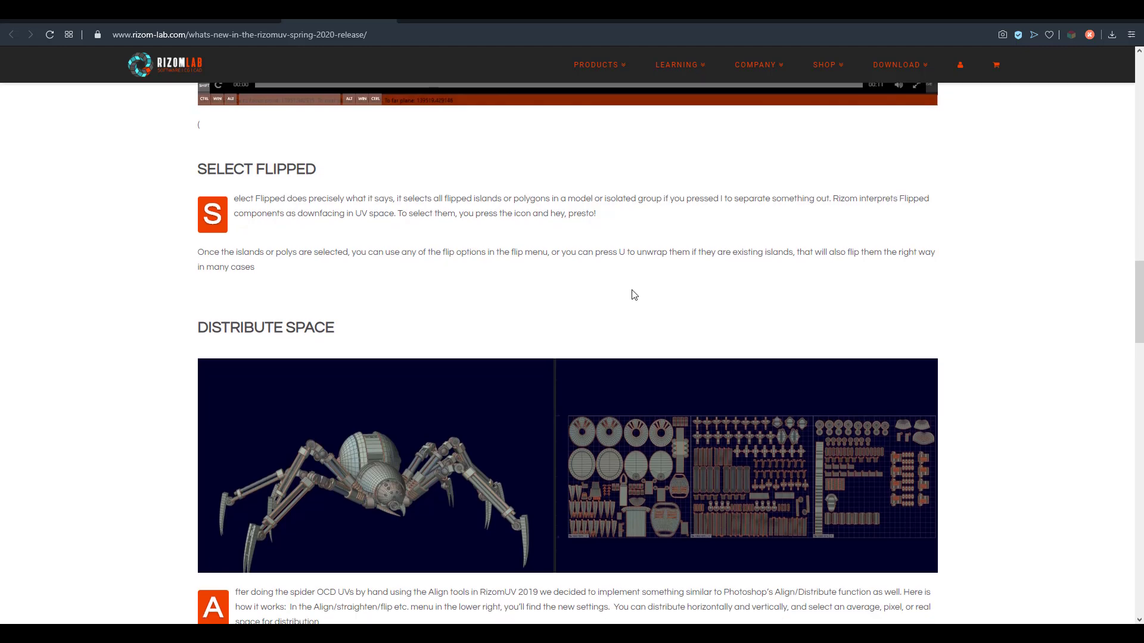
scroll(632, 290, "down", 3)
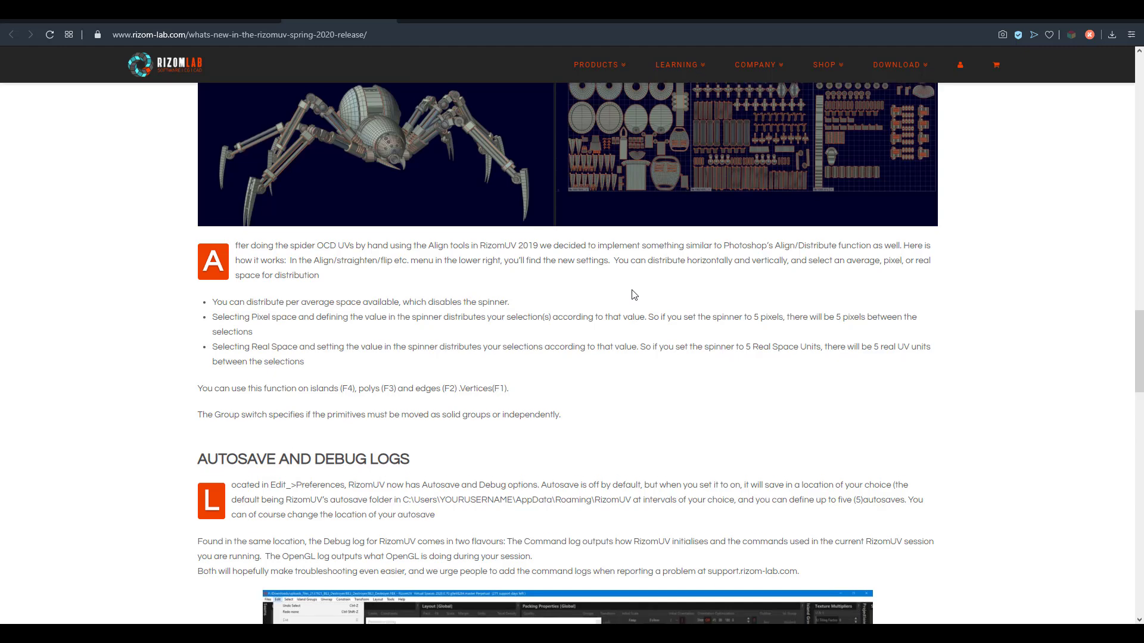
scroll(633, 294, "down", 8)
scroll(634, 293, "up", 3)
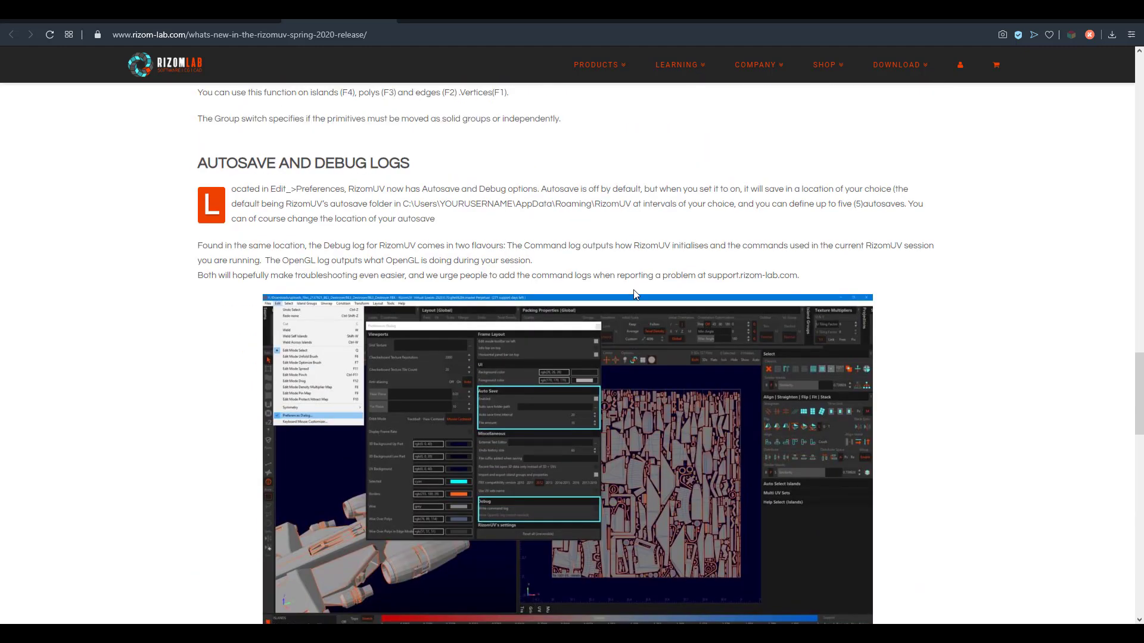
scroll(633, 294, "down", 2)
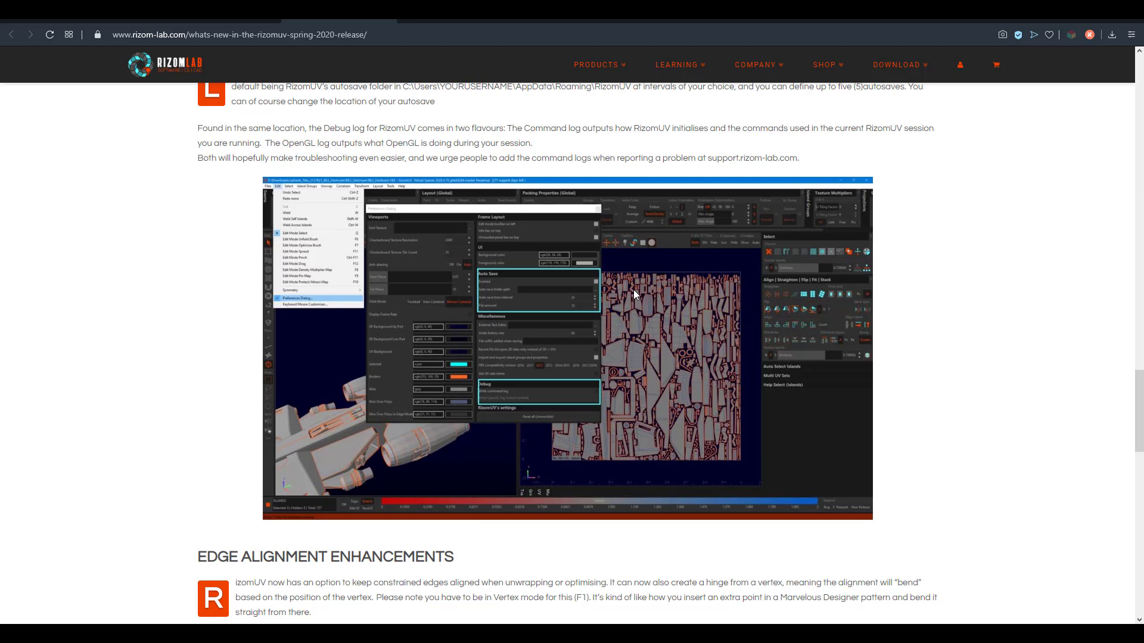
scroll(634, 291, "down", 5)
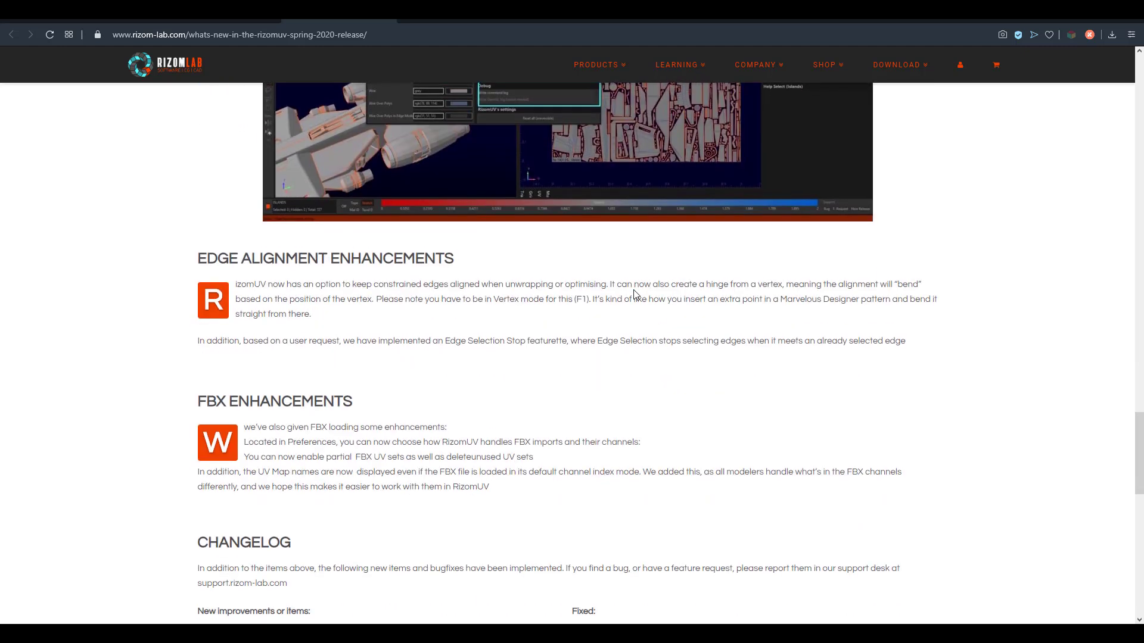
scroll(635, 293, "down", 2)
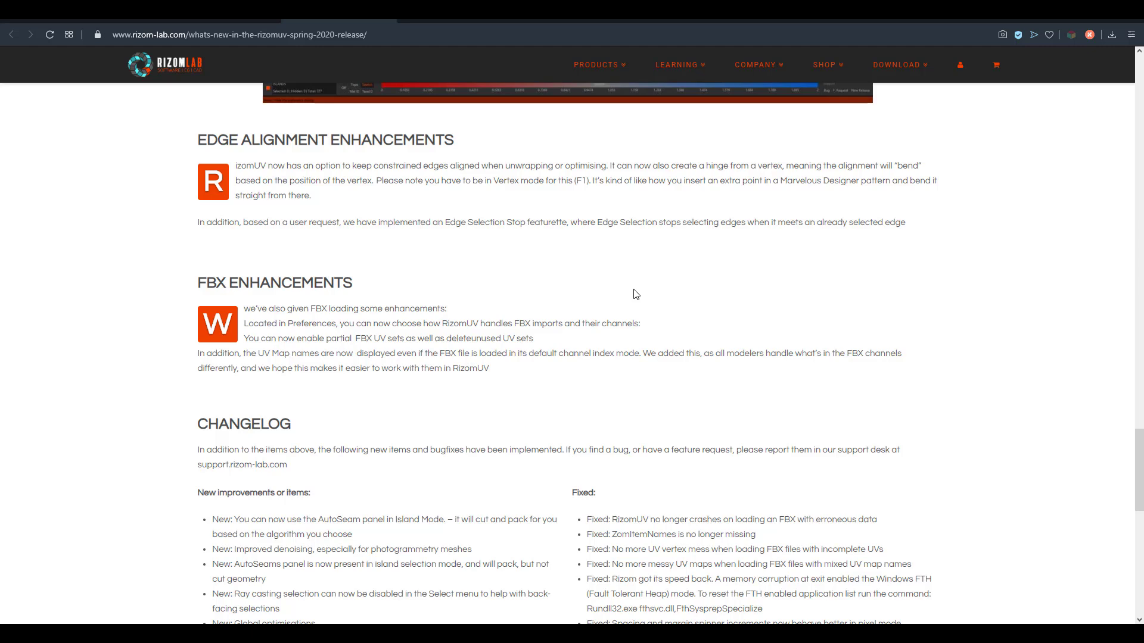
scroll(635, 293, "down", 6)
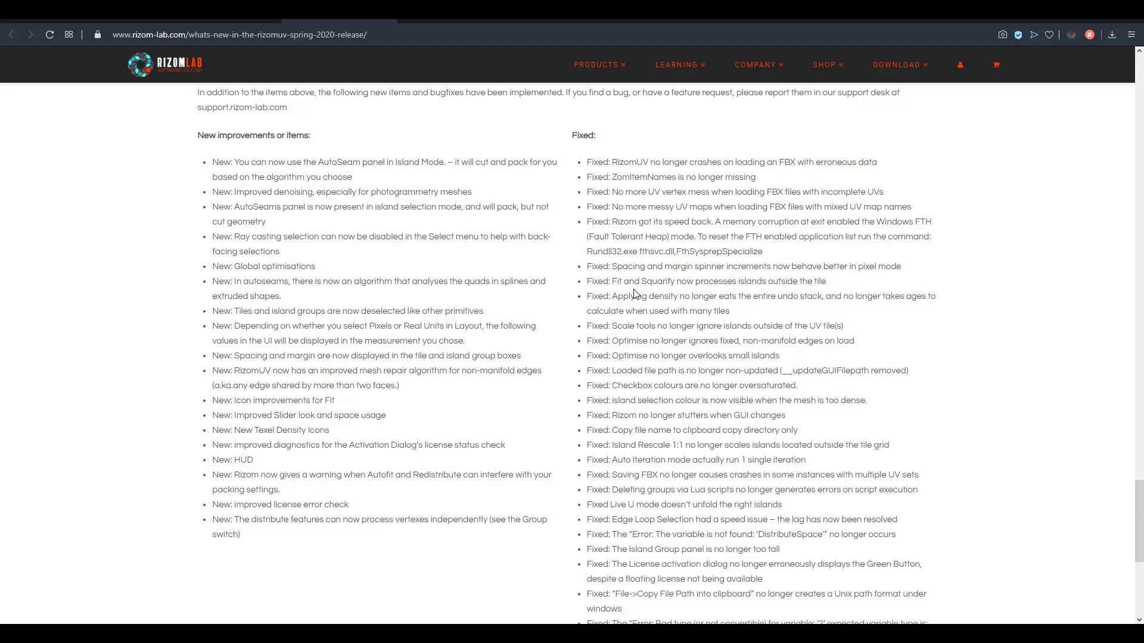
Step: View the RizomLab downloads page, examining the production builds, development builds and activation steps
key("ctrl+Tab")
scroll(653, 327, "up", 4)
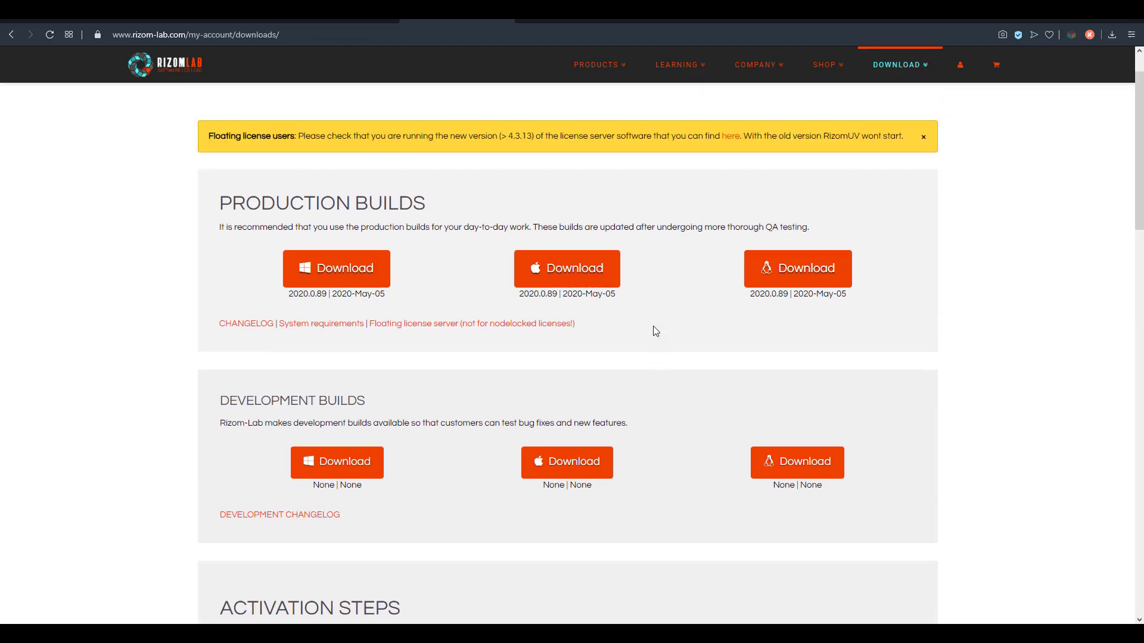
scroll(655, 332, "down", 5)
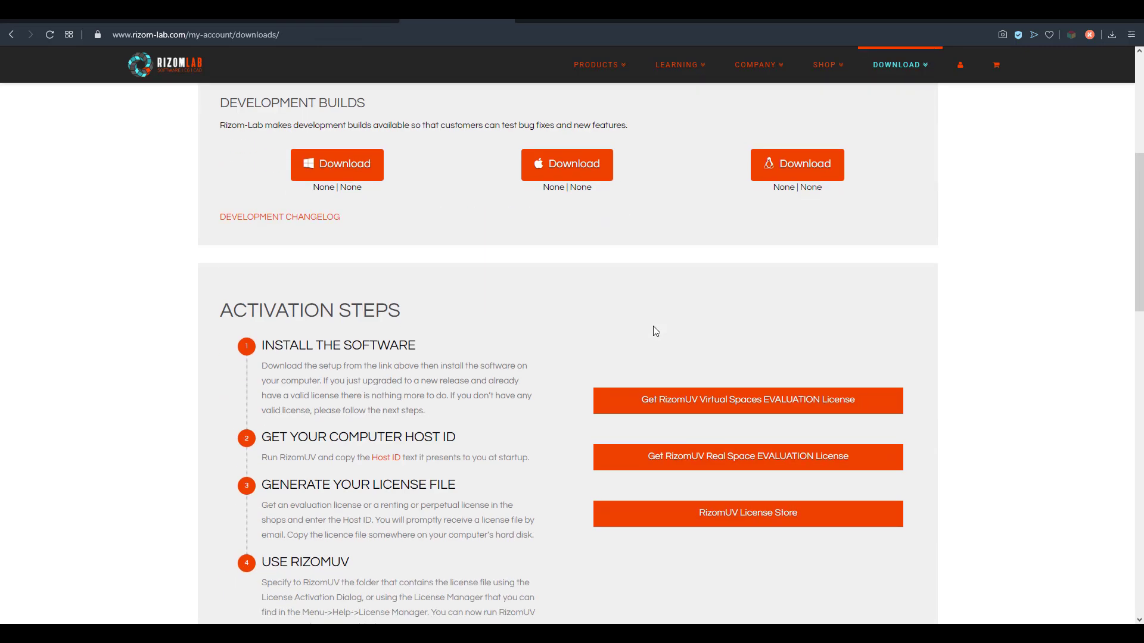
Step: Switch to RizomUV and collapse the Layout, Unwrap, Seams, Texture Multipliers and Projections panels
key("alt+Tab")
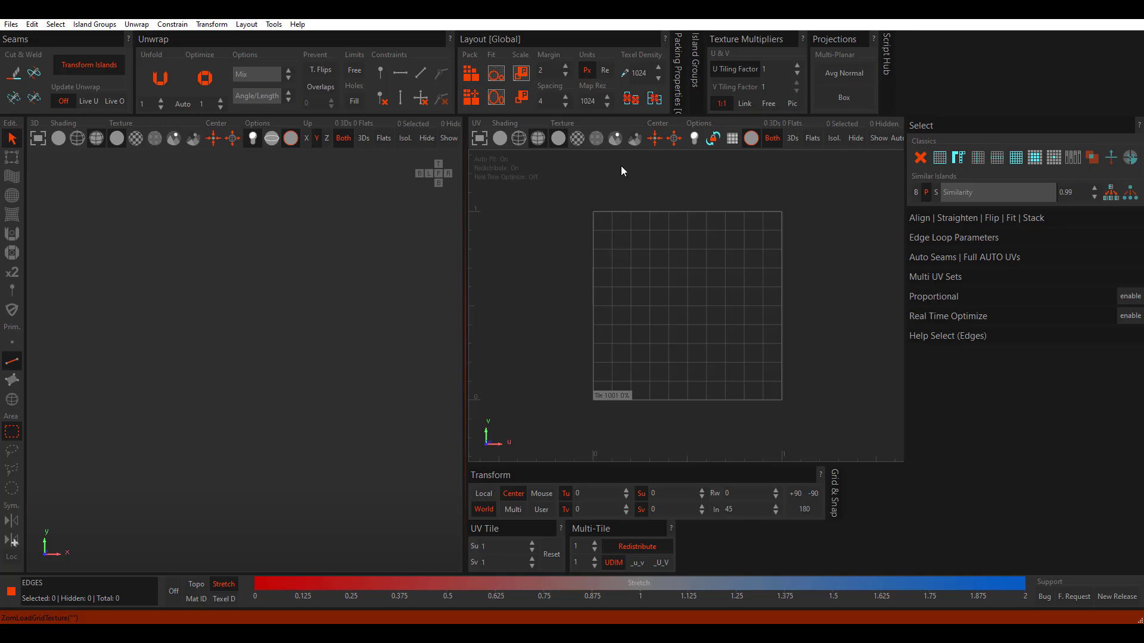
left_click(592, 41)
left_click(356, 37)
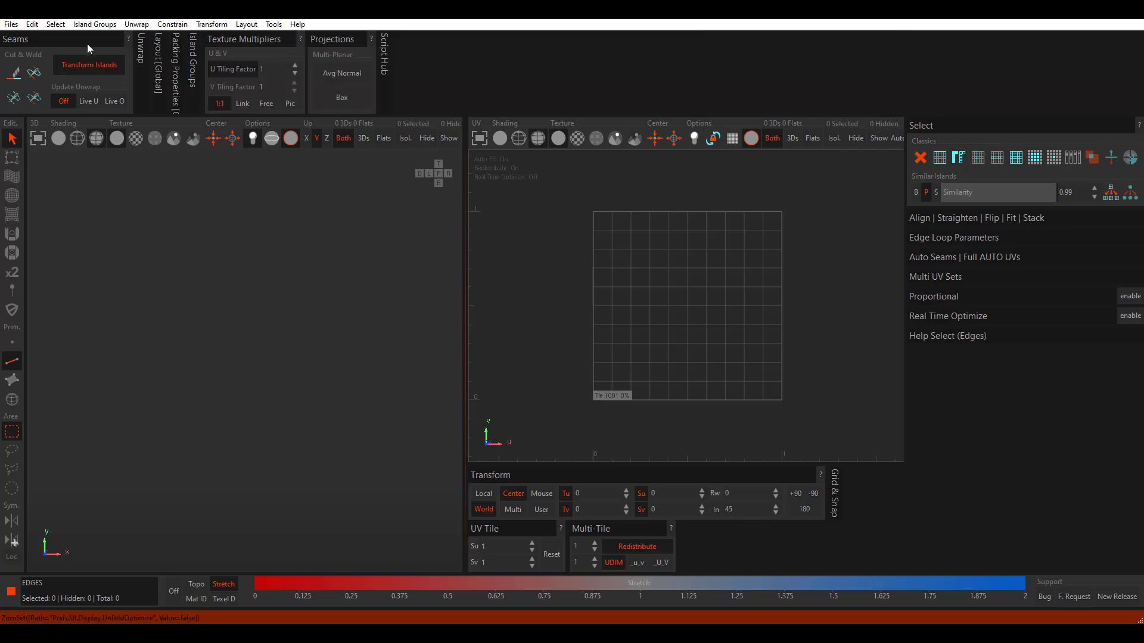
left_click(87, 42)
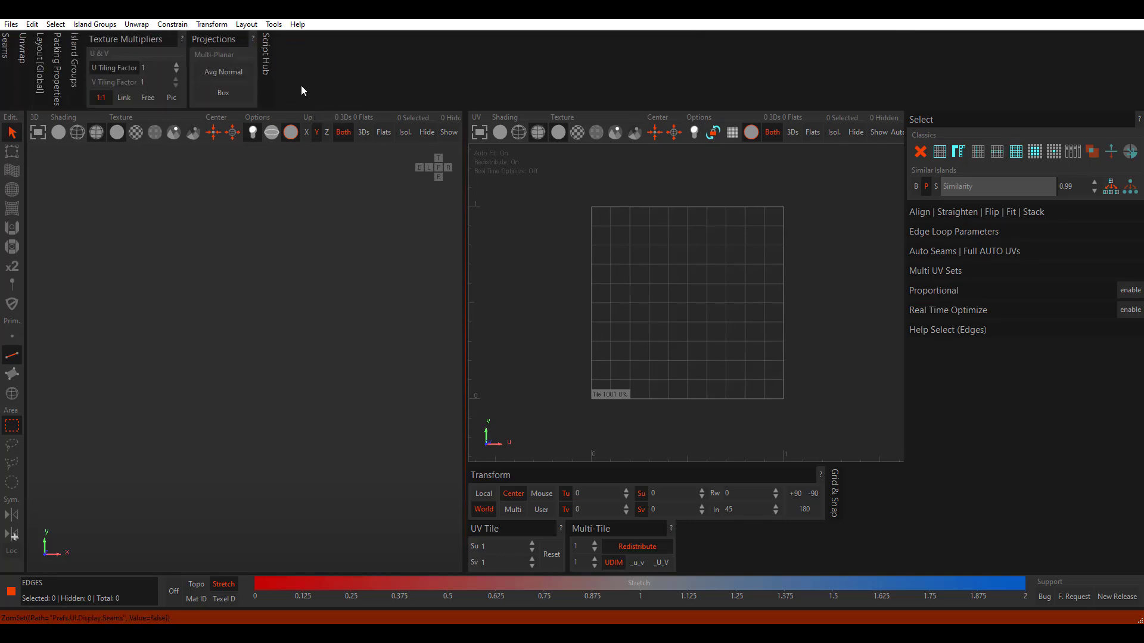
left_click(138, 41)
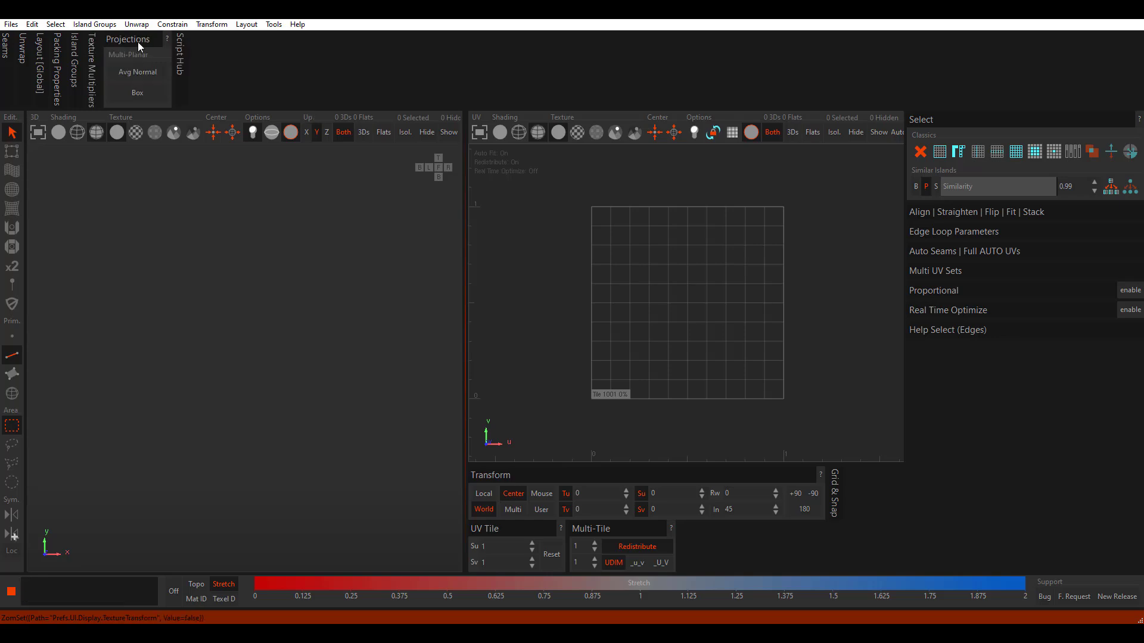
left_click(138, 41)
Step: Expand the Seams, Unwrap and Layout panels again, and briefly open and close Packing Properties
left_click(40, 39)
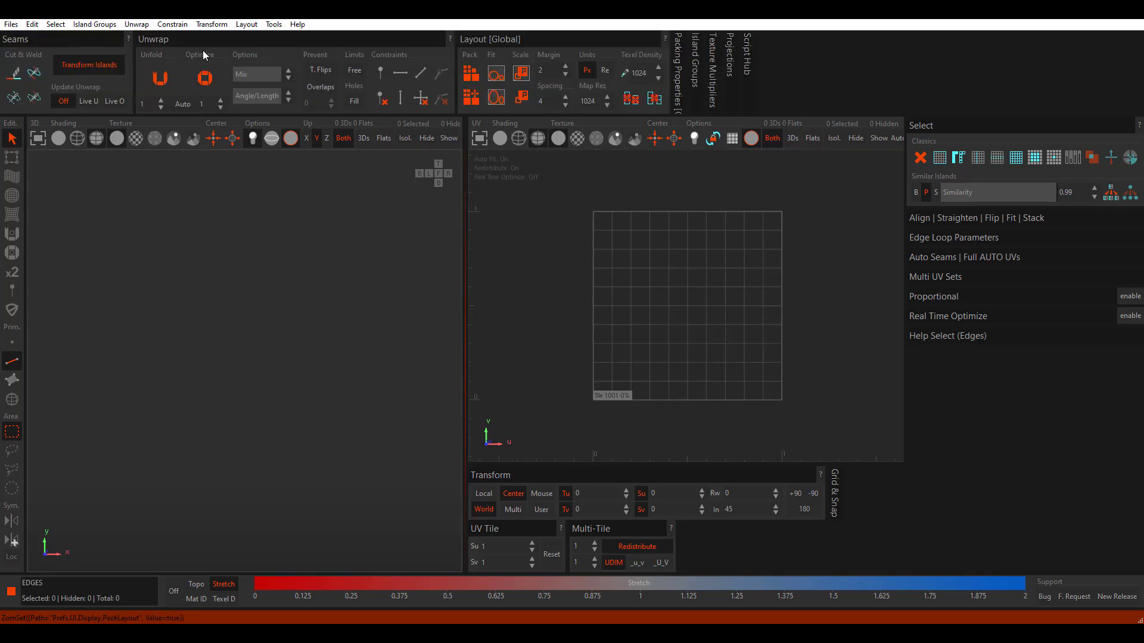
left_click(679, 61)
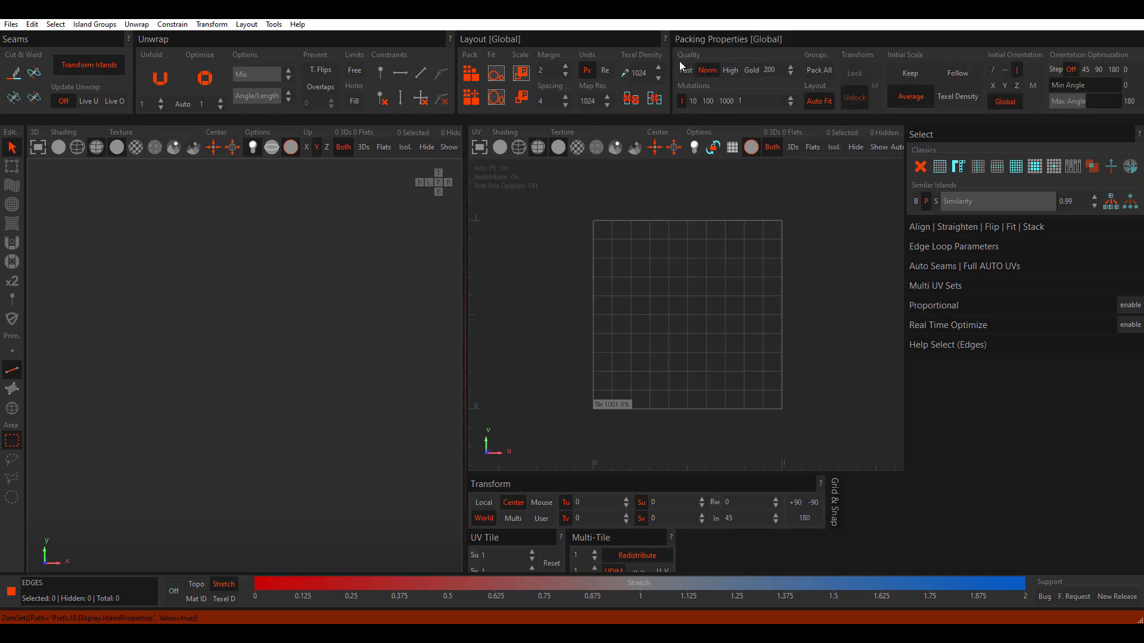
left_click(744, 41)
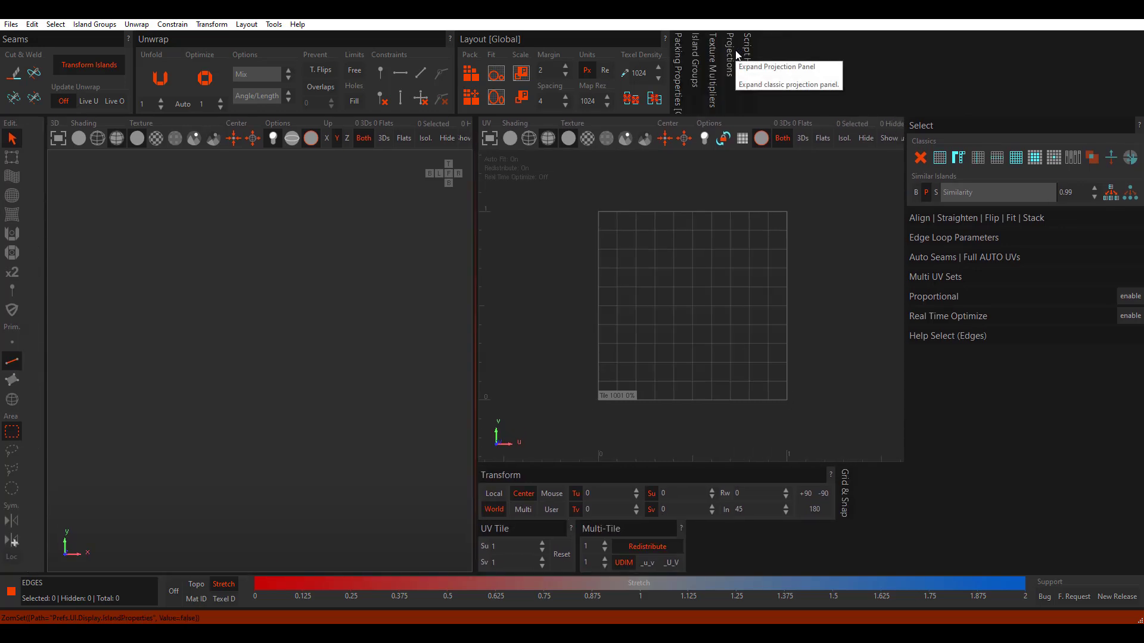
Step: View the UV viewport in full screen and restore the side-by-side 3D and UV layout
left_click(124, 213)
left_click(763, 288)
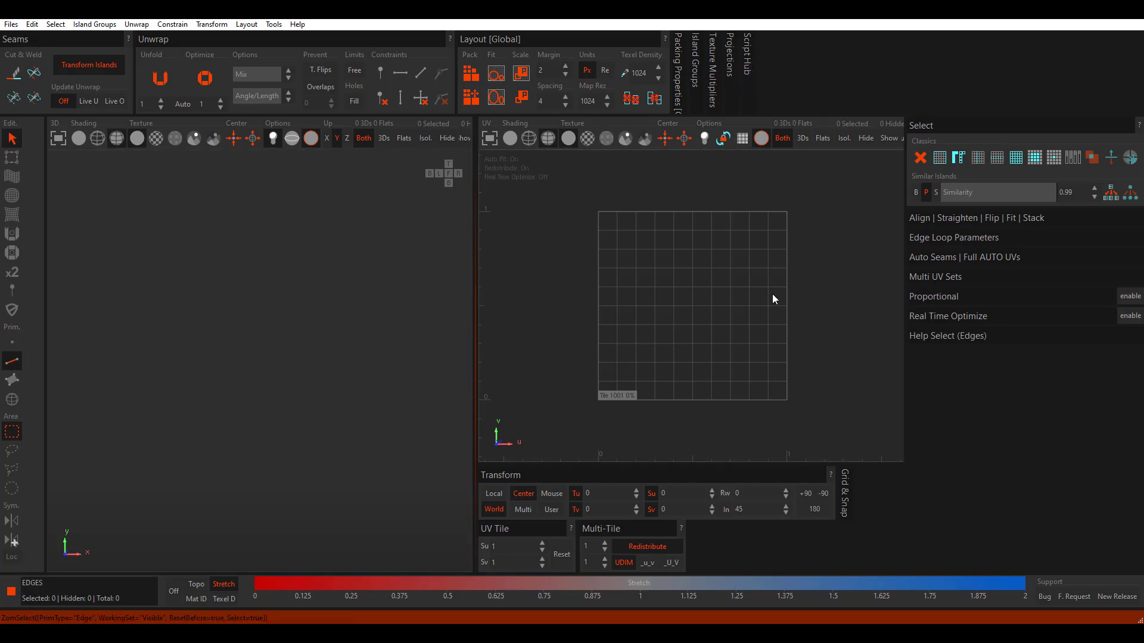
left_click(64, 142)
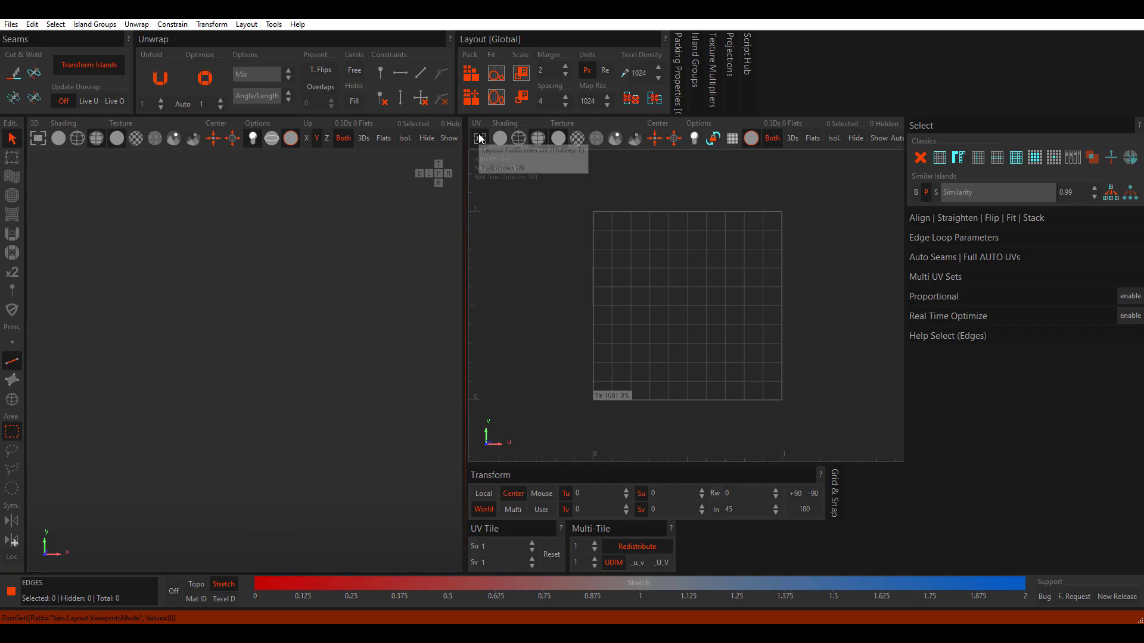
left_click(479, 139)
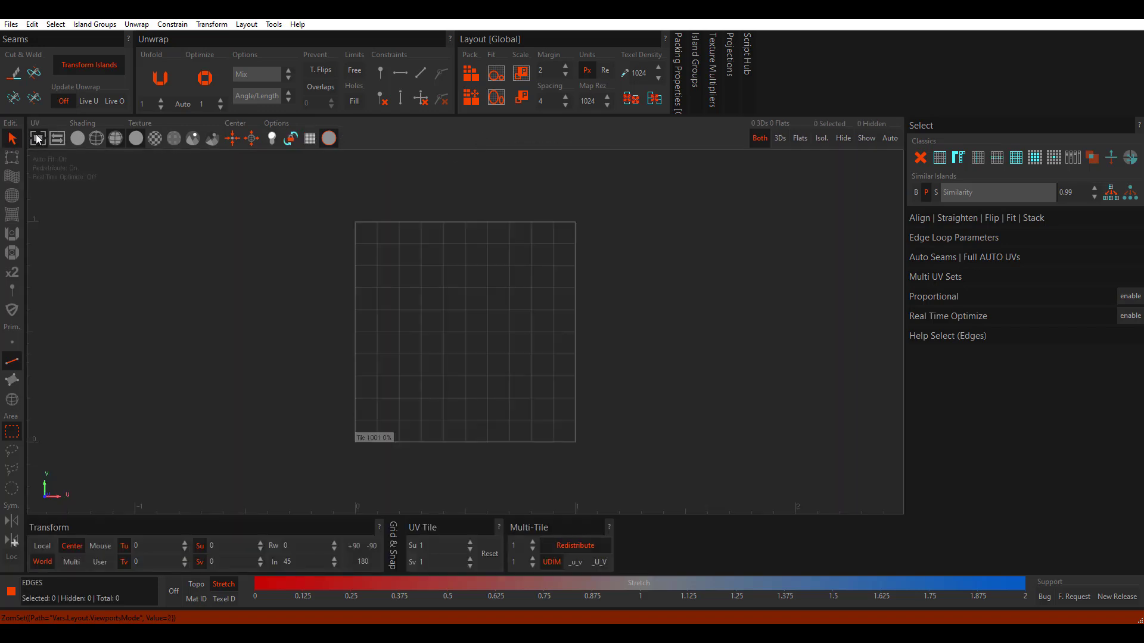
left_click(34, 139)
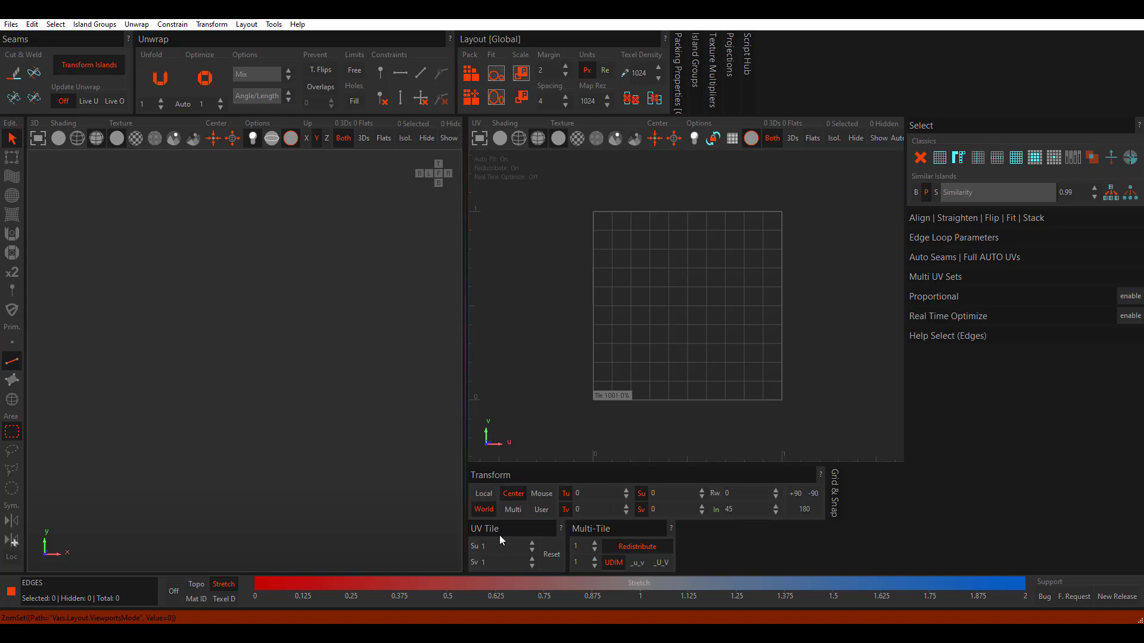
Step: Try increasing the UV tile's Su scale, and reset it
scroll(659, 308, "down", 4)
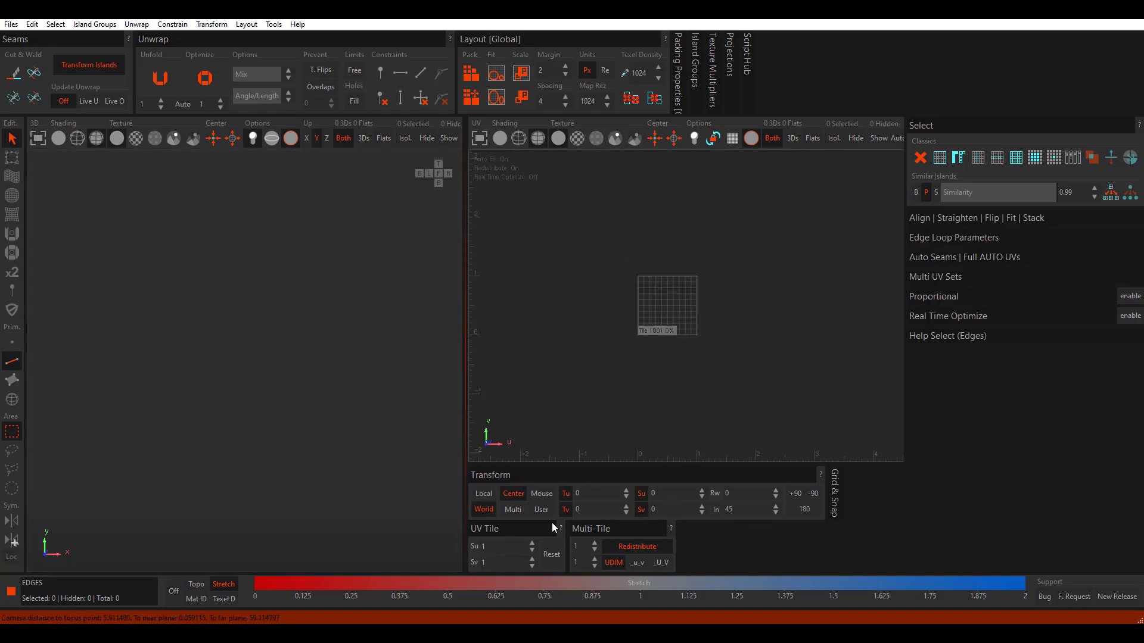
double_click(532, 544)
left_click(532, 543)
left_click(552, 554)
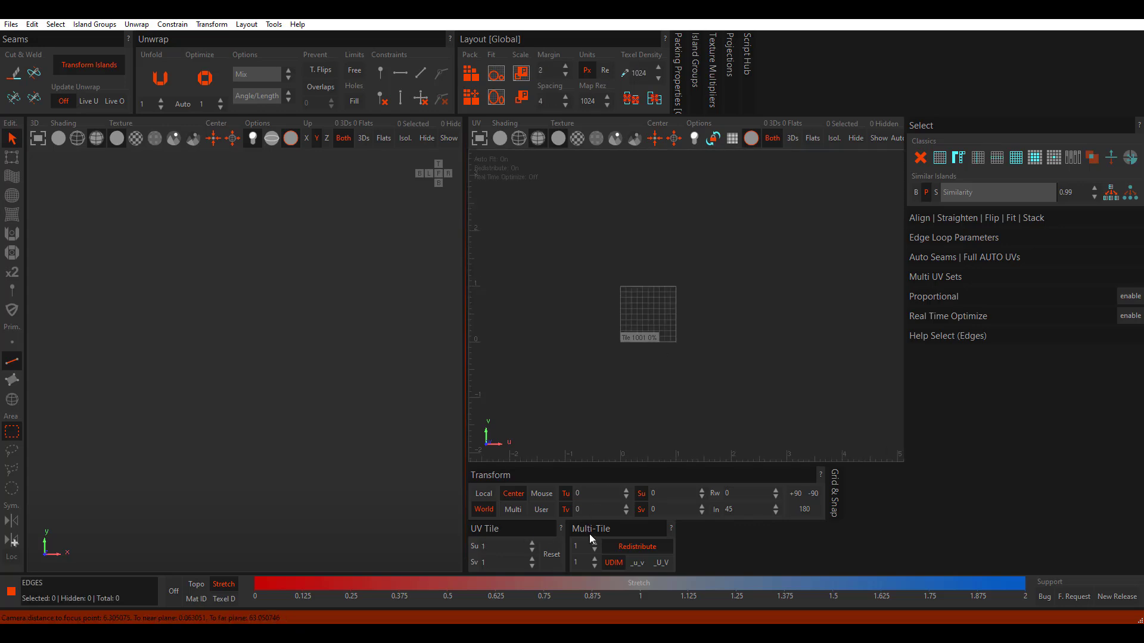
Step: Set the multi-tile UV layout to 3 columns and 2 rows
left_click(595, 544)
left_click(595, 543)
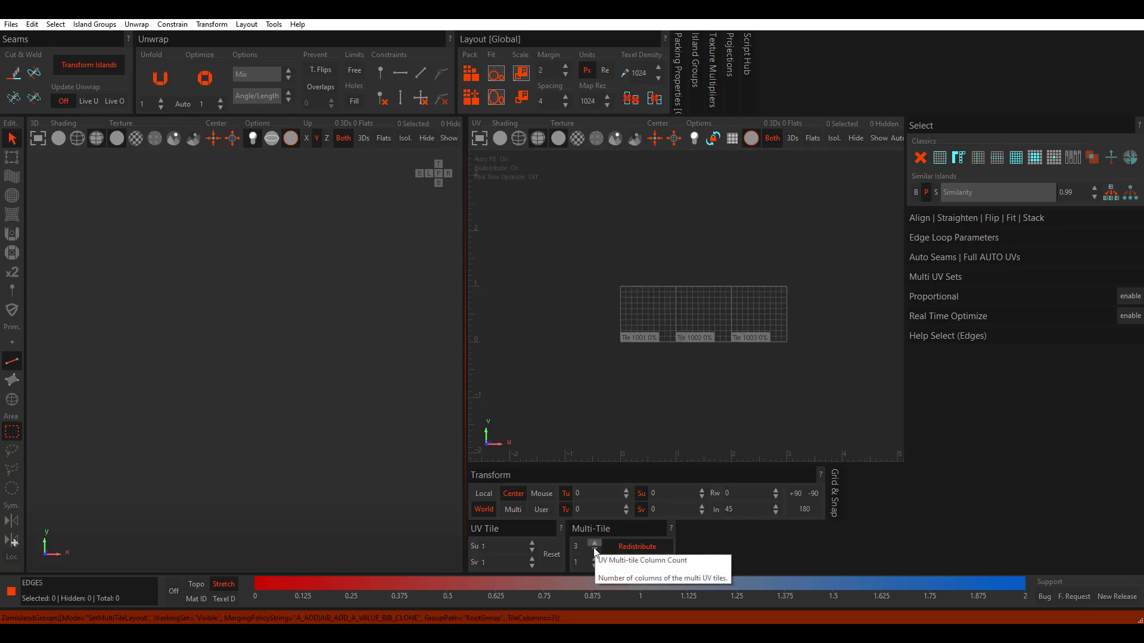
left_click(595, 559)
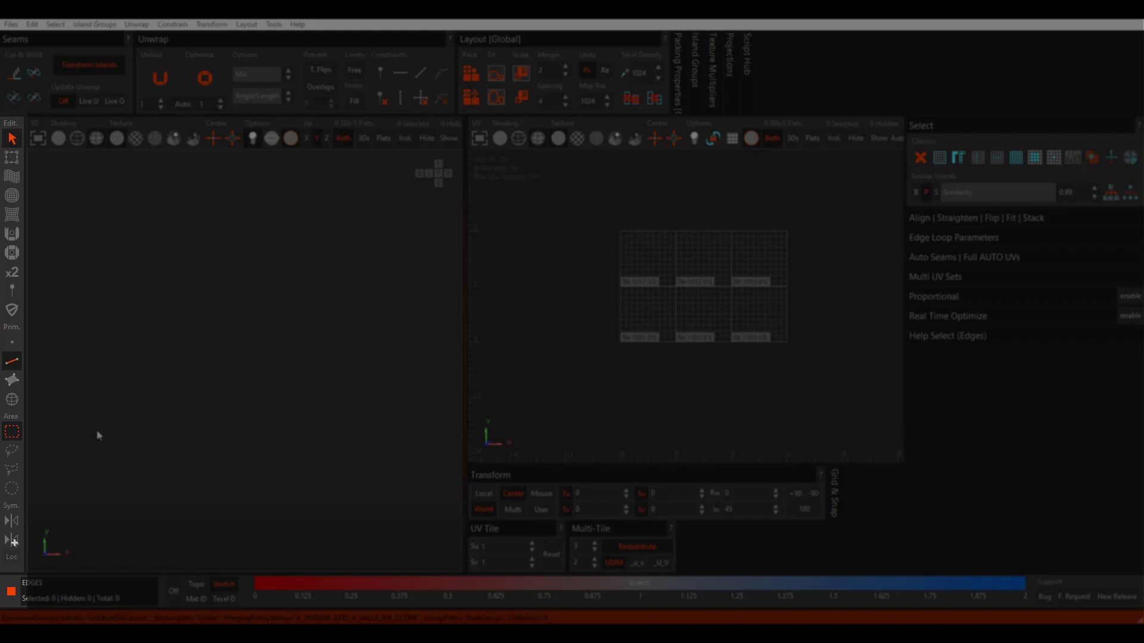
Step: Switch to polygon selection mode and expand the Align, Straighten, Flip, Fit and Stack tools
left_click(12, 380)
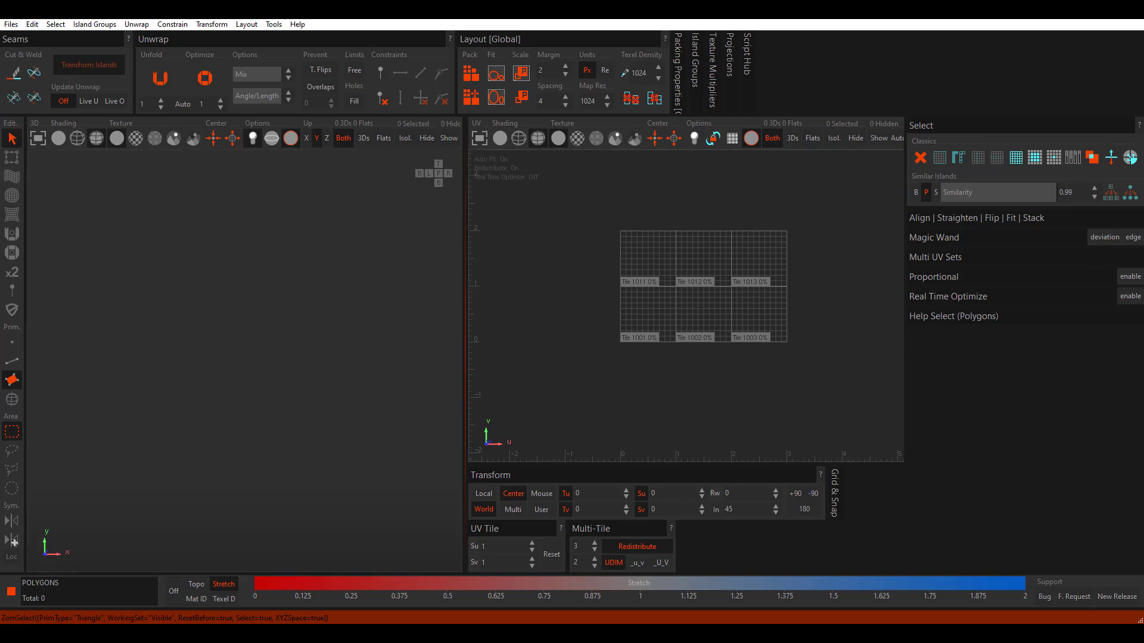
left_click(977, 218)
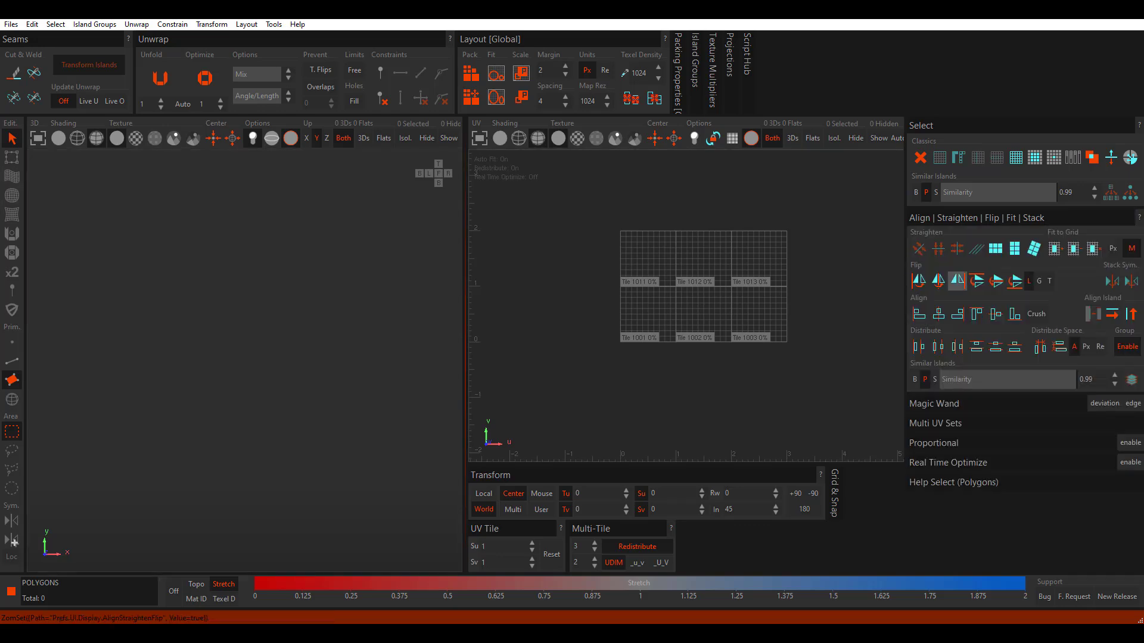
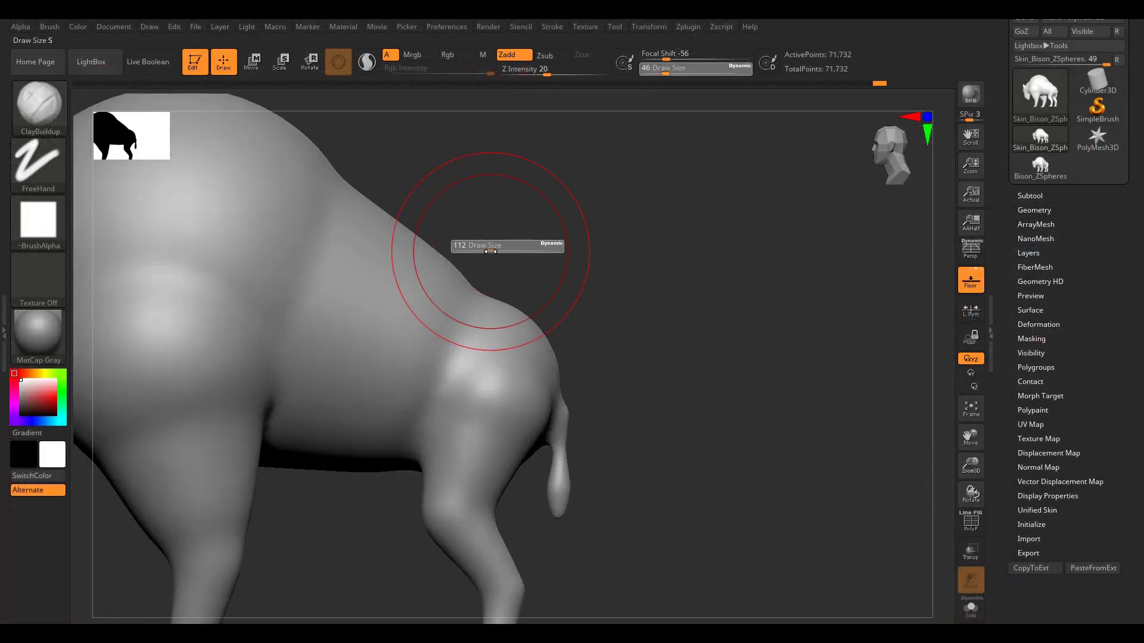
Step: In ZBrush, show the bison model's PolyFrame and open the UV Map creation options
key("shift")
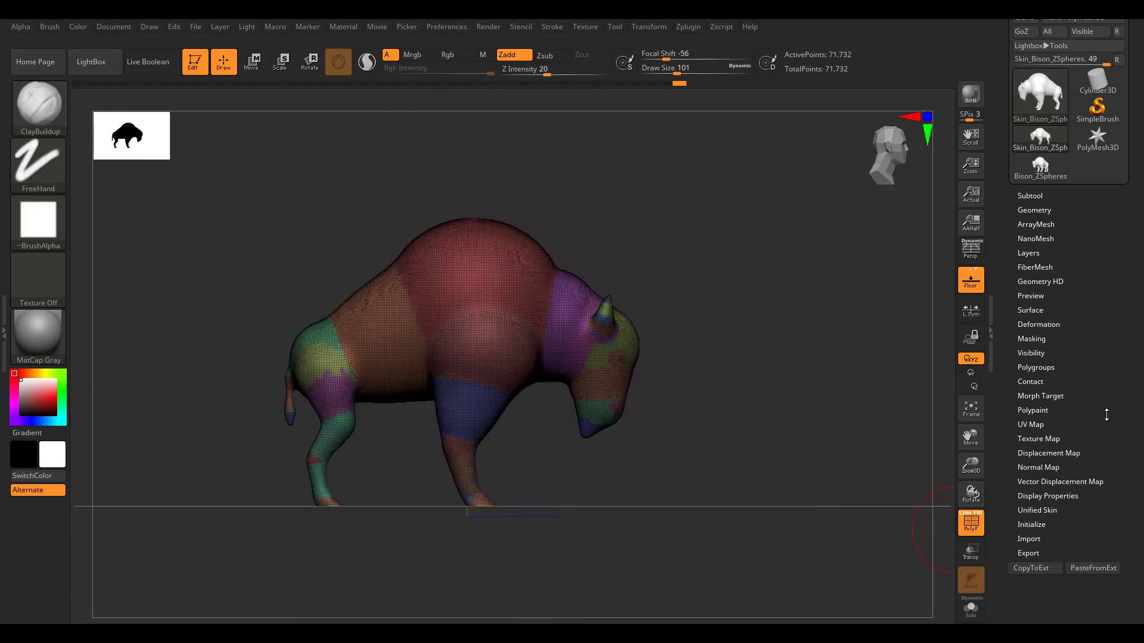
left_click(1048, 424)
left_click(1026, 420)
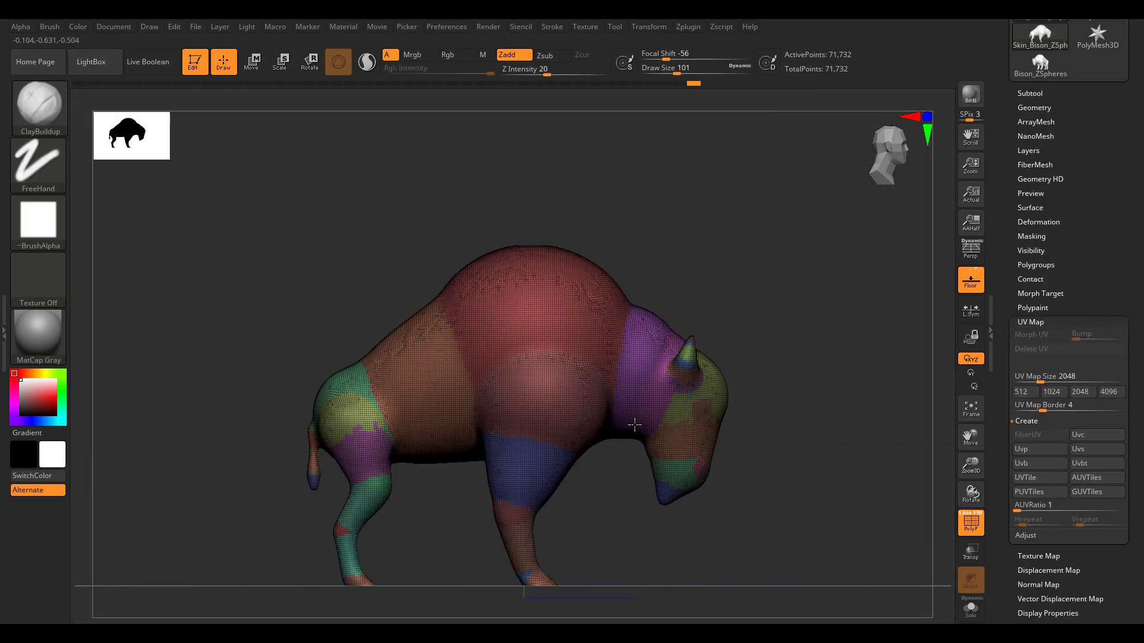
Step: Retopologize the bison model with ZRemesher
left_click(688, 26)
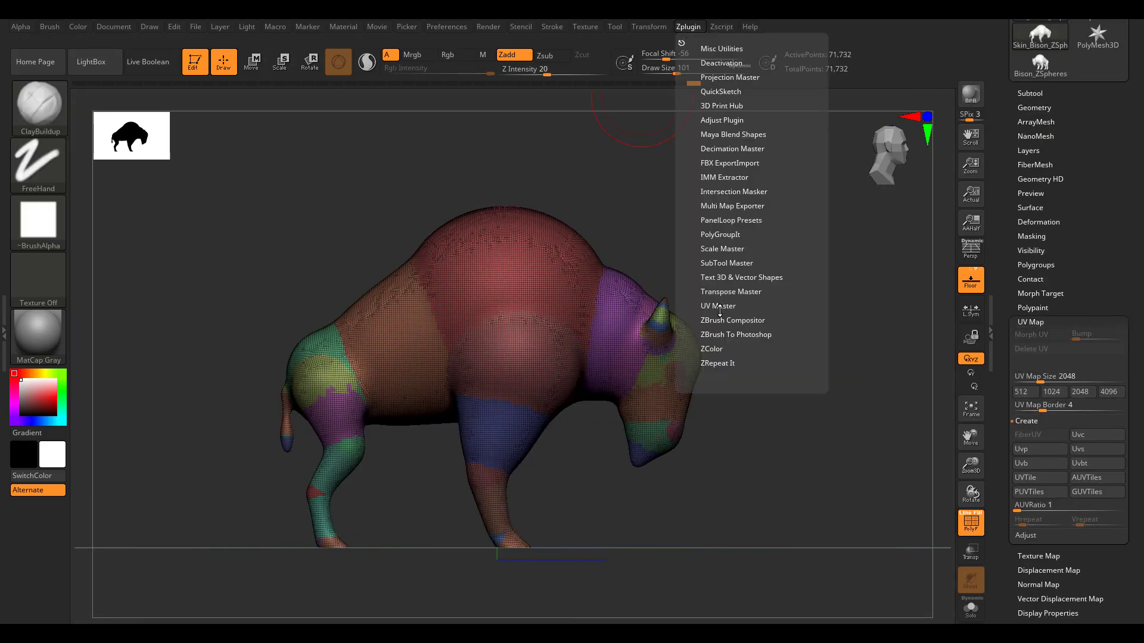
left_click(715, 366)
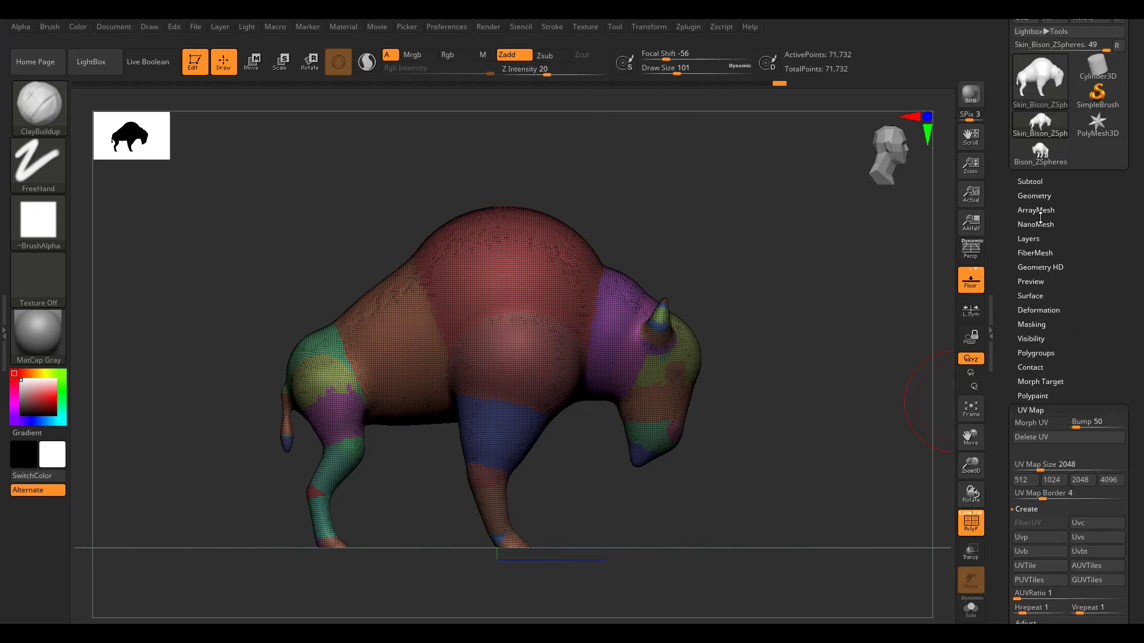
left_click(1034, 195)
left_click(1041, 425)
left_click(1034, 443)
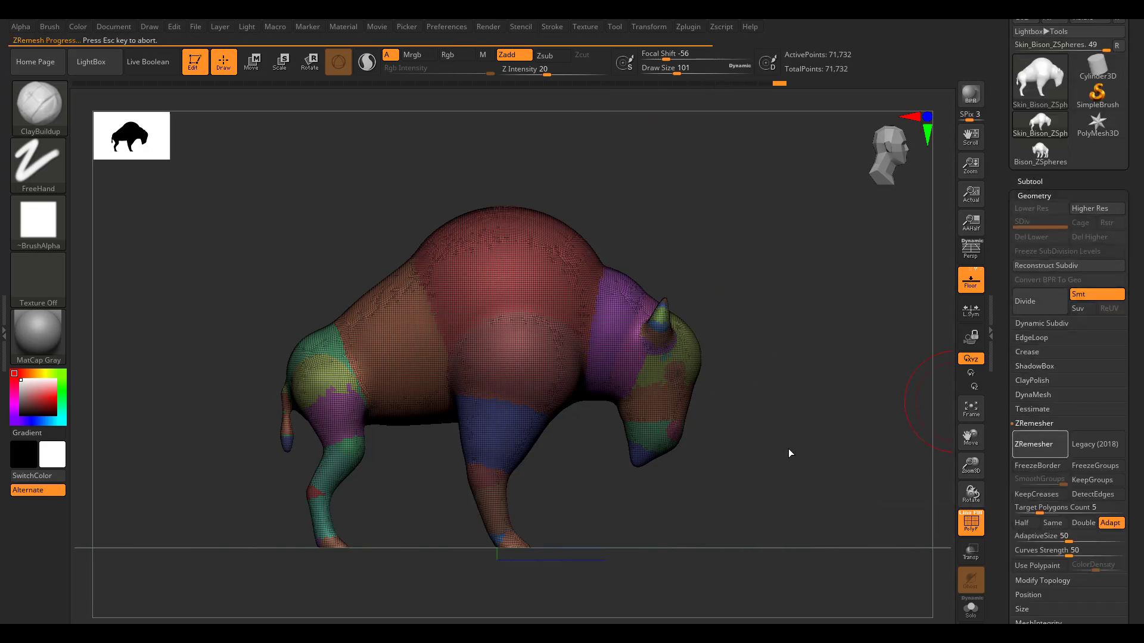
left_click_drag(788, 448, 840, 411)
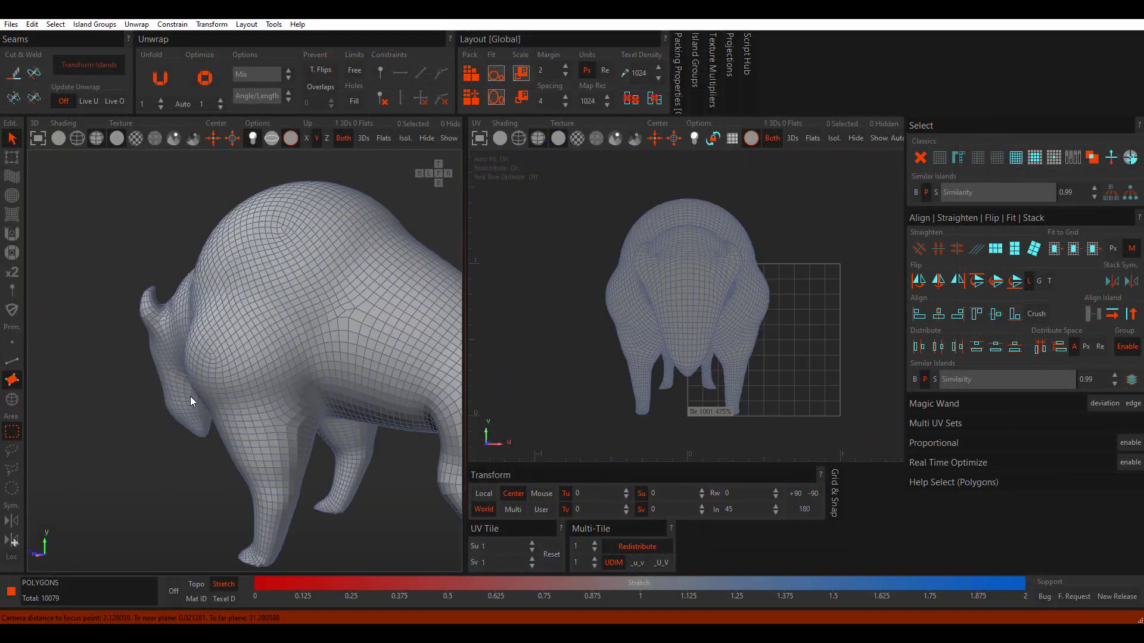
Step: Switch to RizomUV and inspect the imported bison from several sides in the different 3D shading modes
left_click_drag(190, 396, 341, 432, "alt")
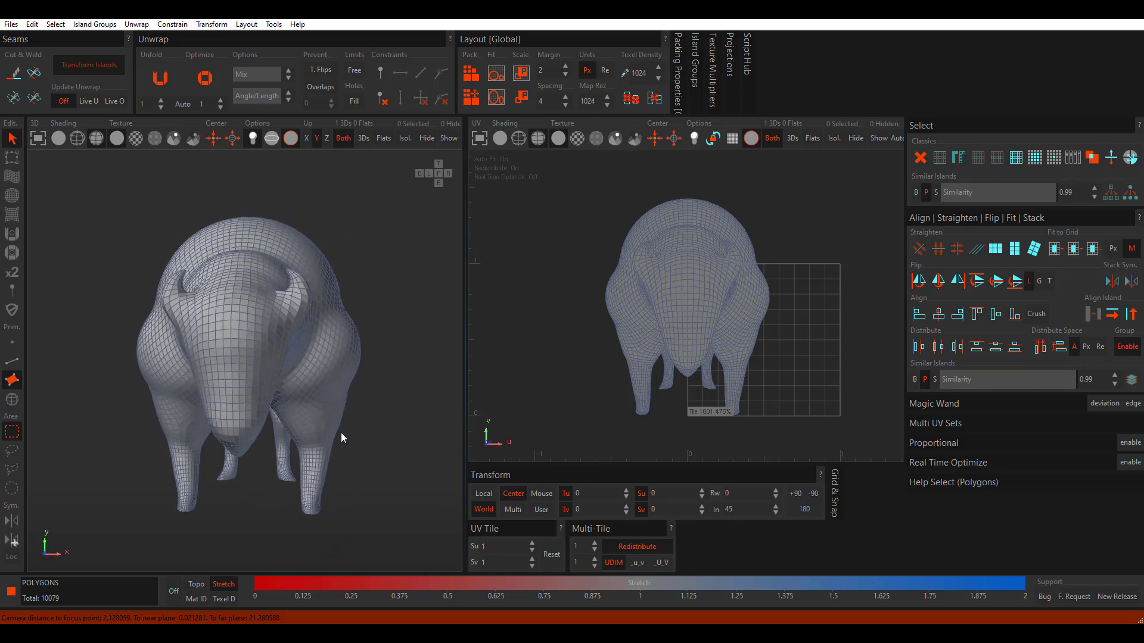
left_click_drag(345, 286, 242, 464, "alt")
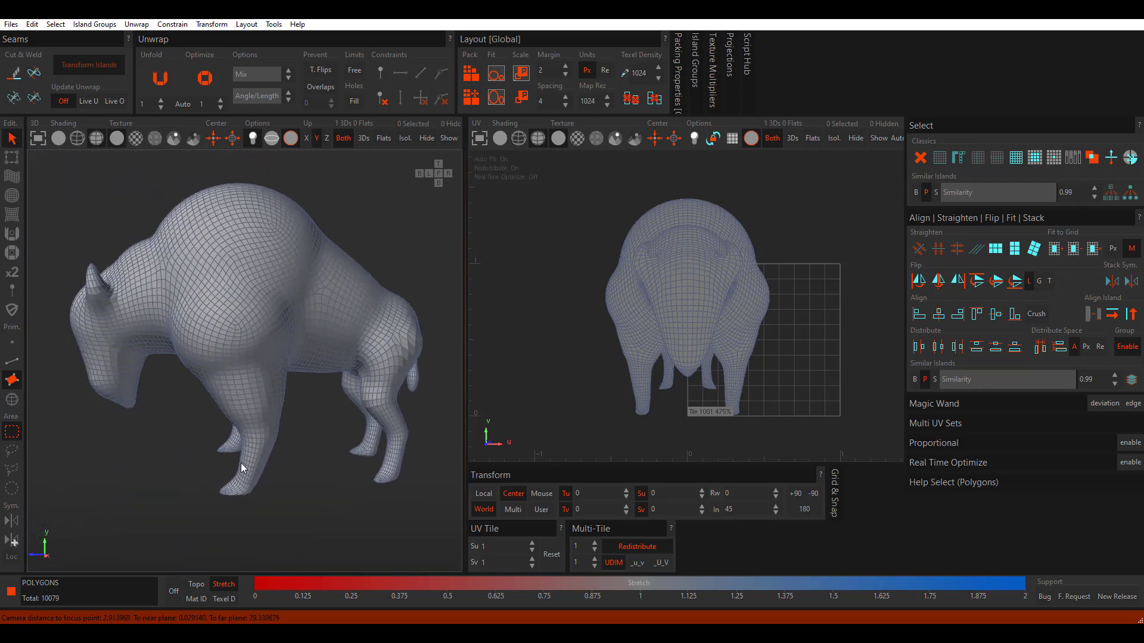
left_click(73, 139)
left_click(63, 138)
left_click(81, 142)
left_click(96, 138)
mouse_move(102, 230)
left_mouse_down("alt")
mouse_move(158, 216)
mouse_move(240, 219)
mouse_move(213, 229)
left_mouse_up("alt")
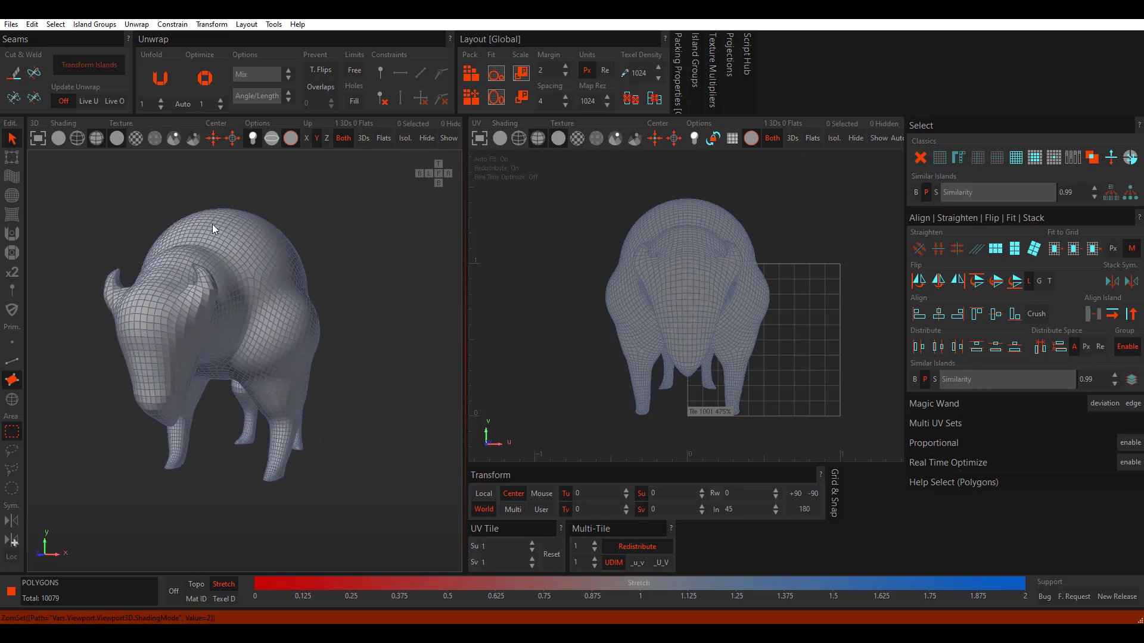
scroll(212, 224, "up", 5)
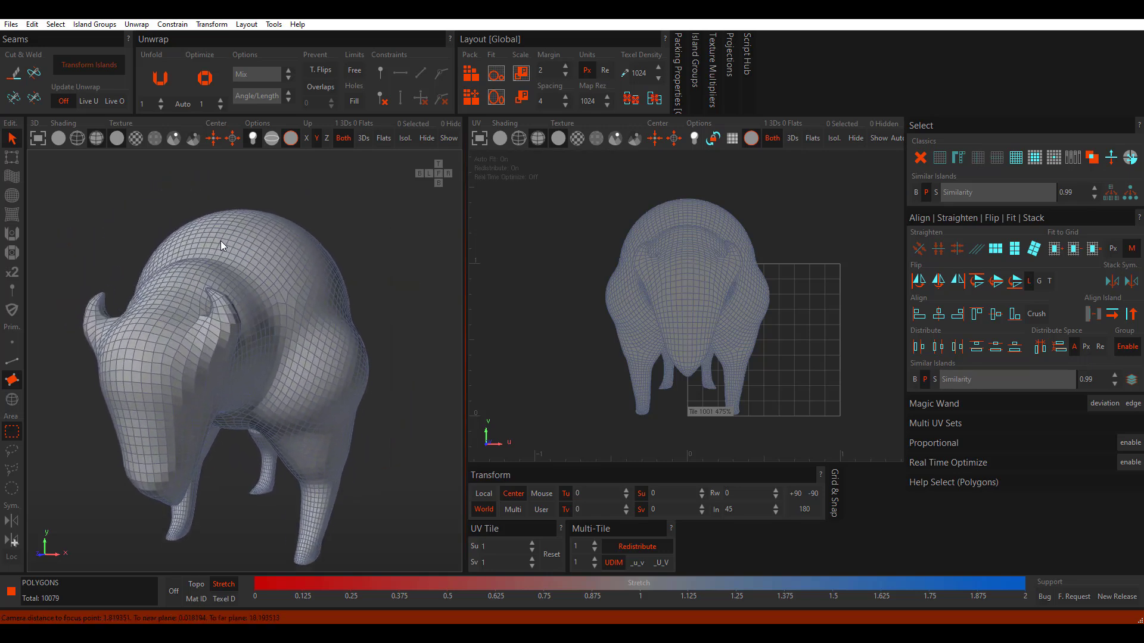
Step: Turn on texture display in the 3D view and turn off lighting in the UV view
left_click(137, 140)
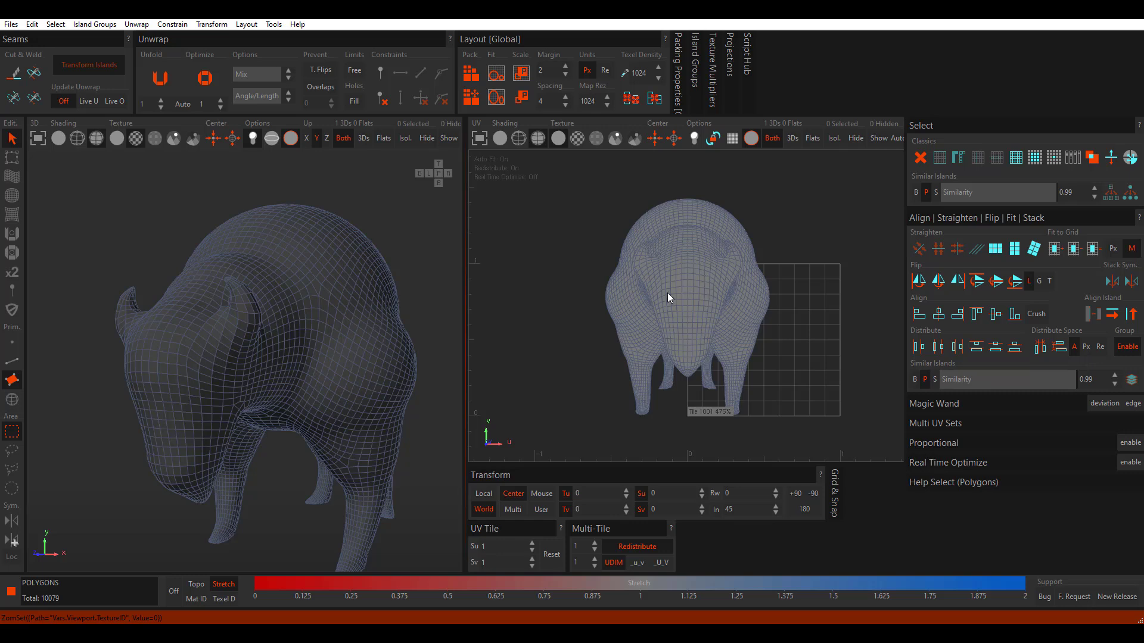
key("l")
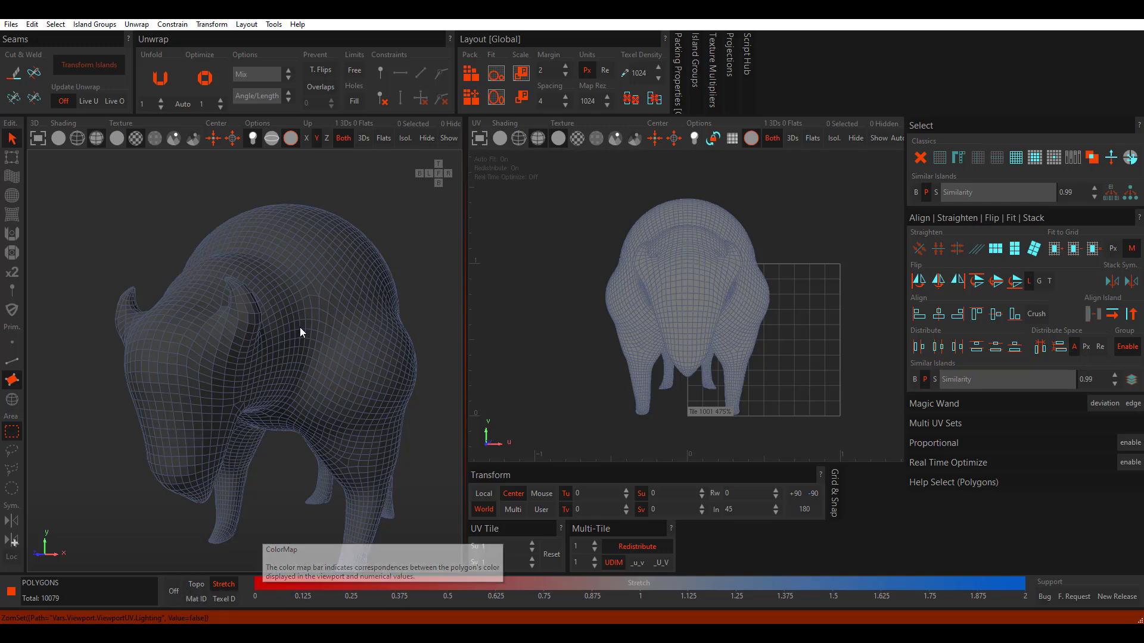
scroll(253, 348, "up", 3)
left_click_drag(254, 348, 274, 294, "alt")
Step: Switch to edge selection mode, collapse the Select and Align tools, and expand the Auto Seams | Full AUTO UVs options
left_click(274, 294)
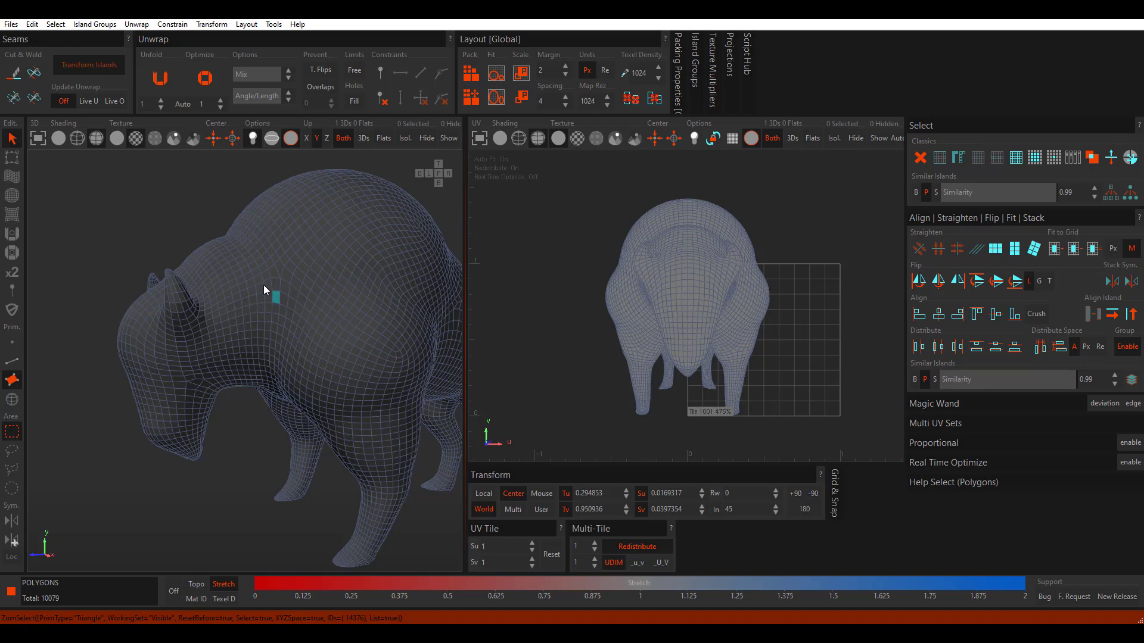
key("F2")
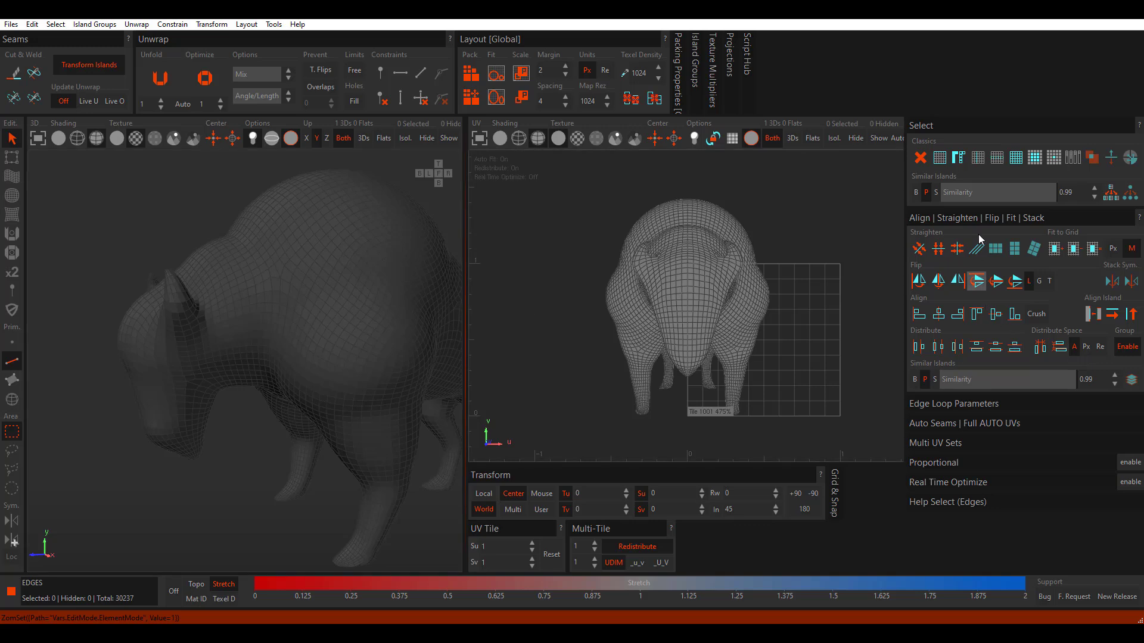
left_click(991, 220)
left_click(938, 126)
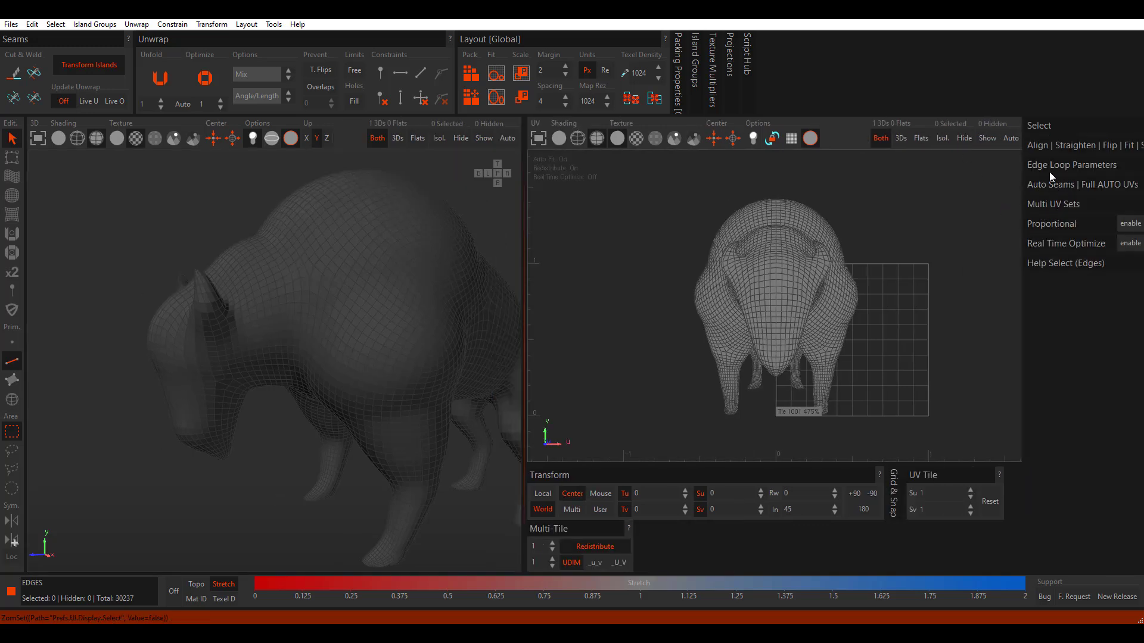
left_click(1045, 187)
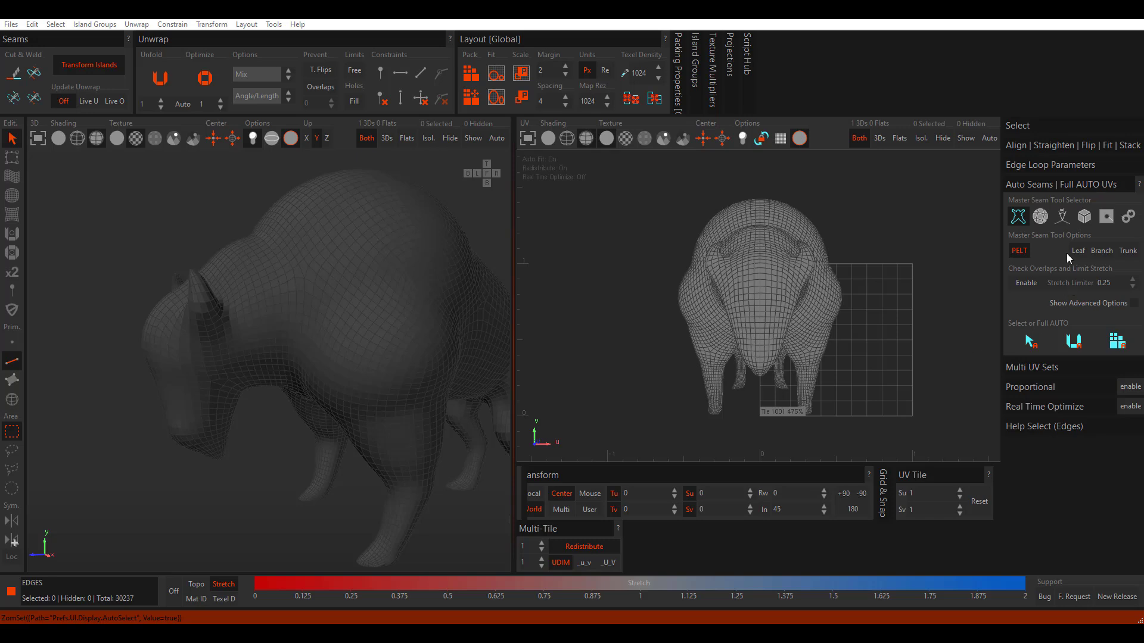
Step: Auto-select seam edges on the bison, first with an Island Count of 2 and again with the PELT method
left_click(1040, 217)
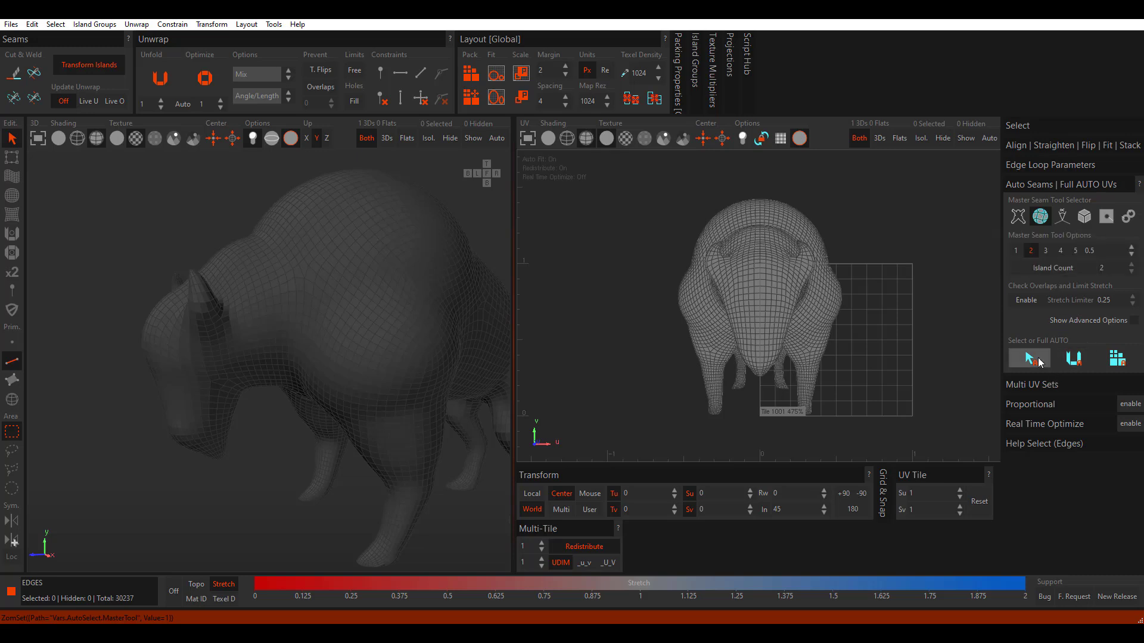
left_click(1032, 360)
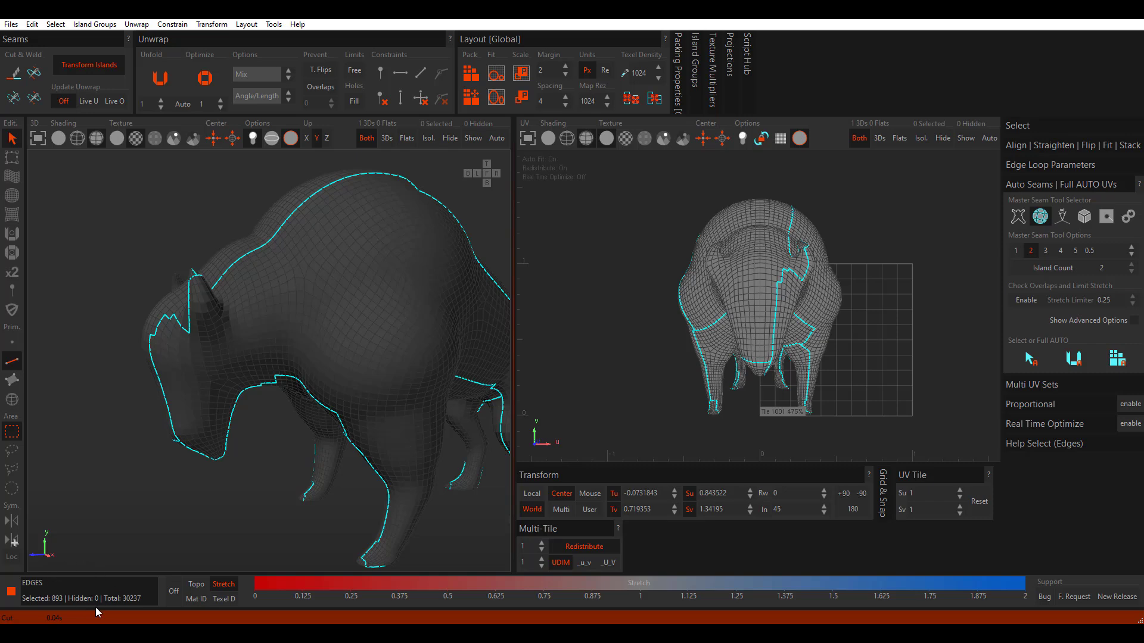
left_click(1018, 216)
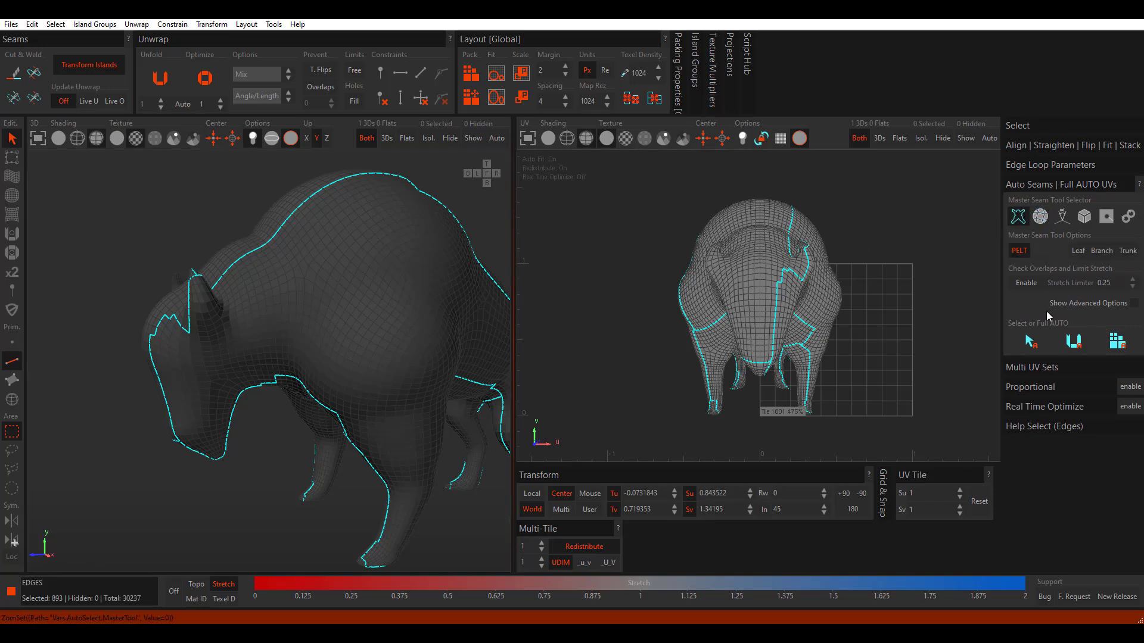
left_click(1030, 344)
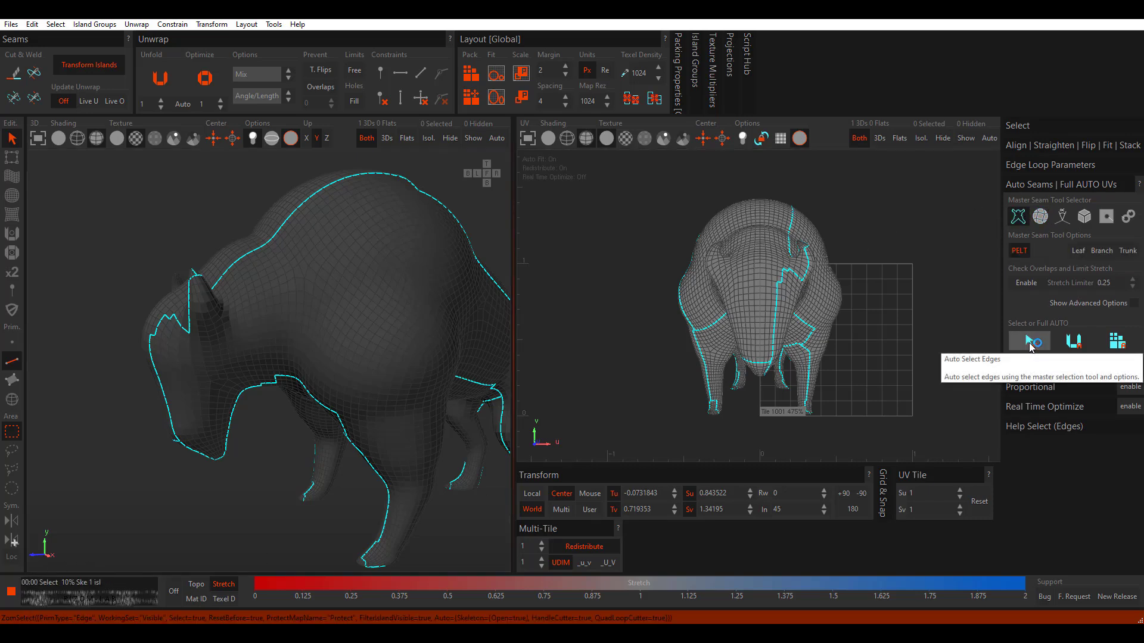
left_click(1030, 344)
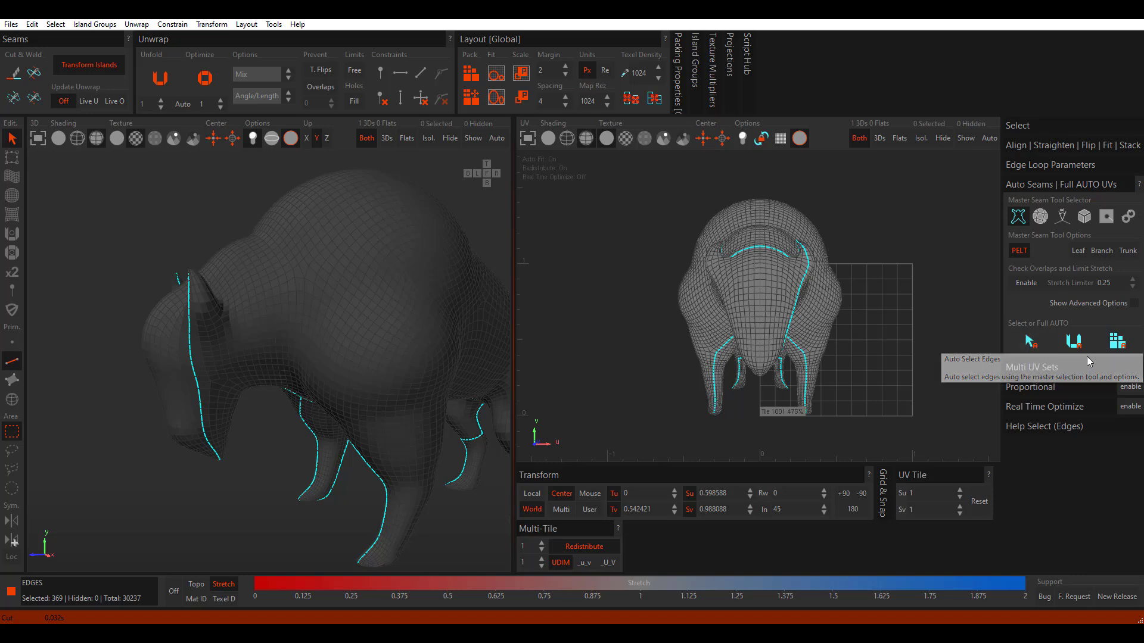
Step: Try the automatic PELT cut and unfold on the whole bison, and examine the flattened island
left_click(1074, 340)
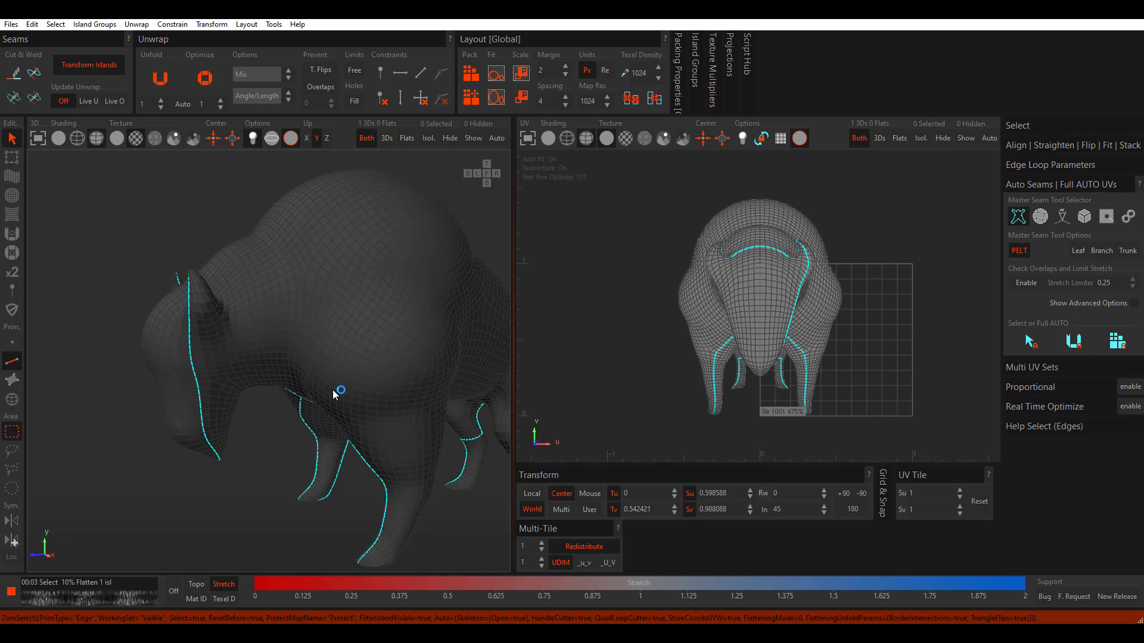
scroll(788, 315, "down", 5)
scroll(788, 316, "up", 6)
scroll(788, 316, "down", 2)
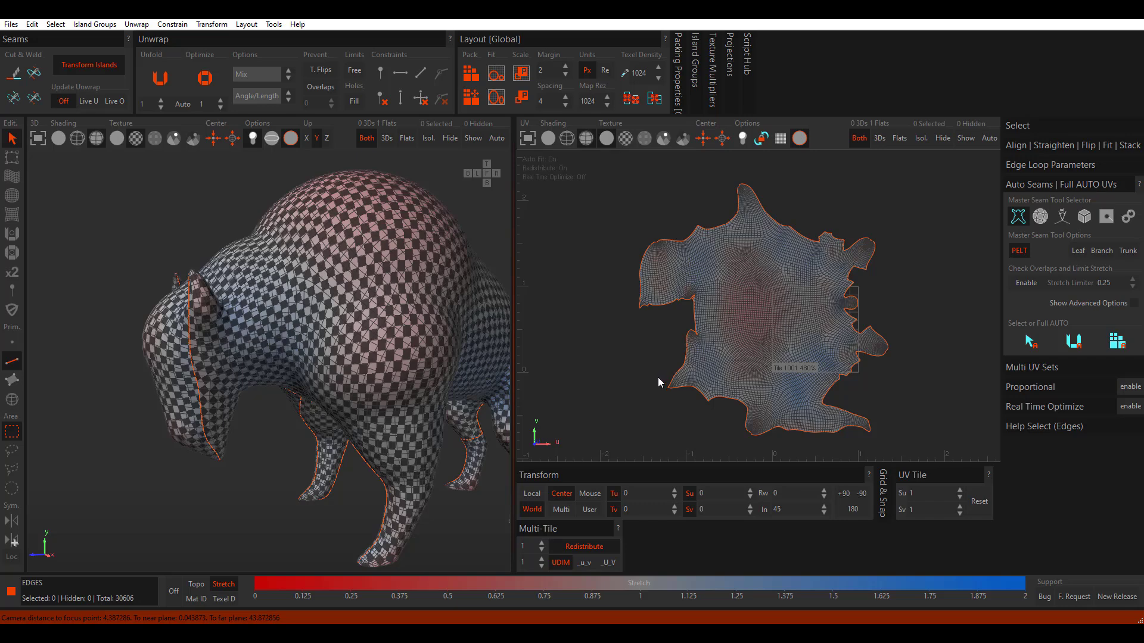
left_click(637, 98)
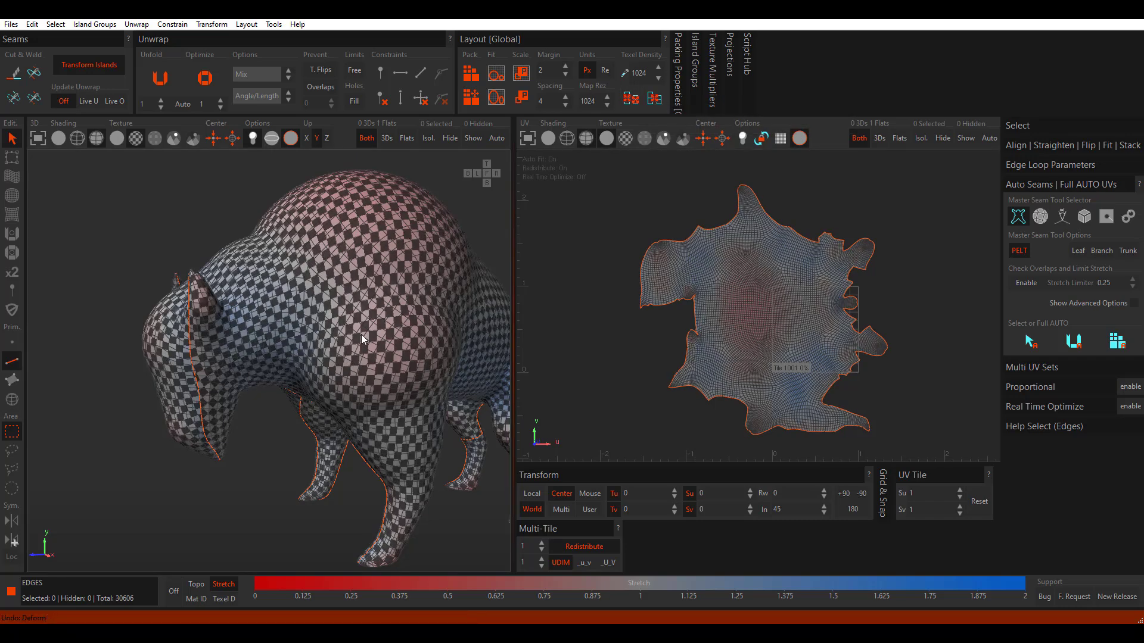
Step: Undo the automatic PELT unfold and seam cuts
key("ctrl+z")
key("ctrl+z")
key("ctrl+z")
key("ctrl+z")
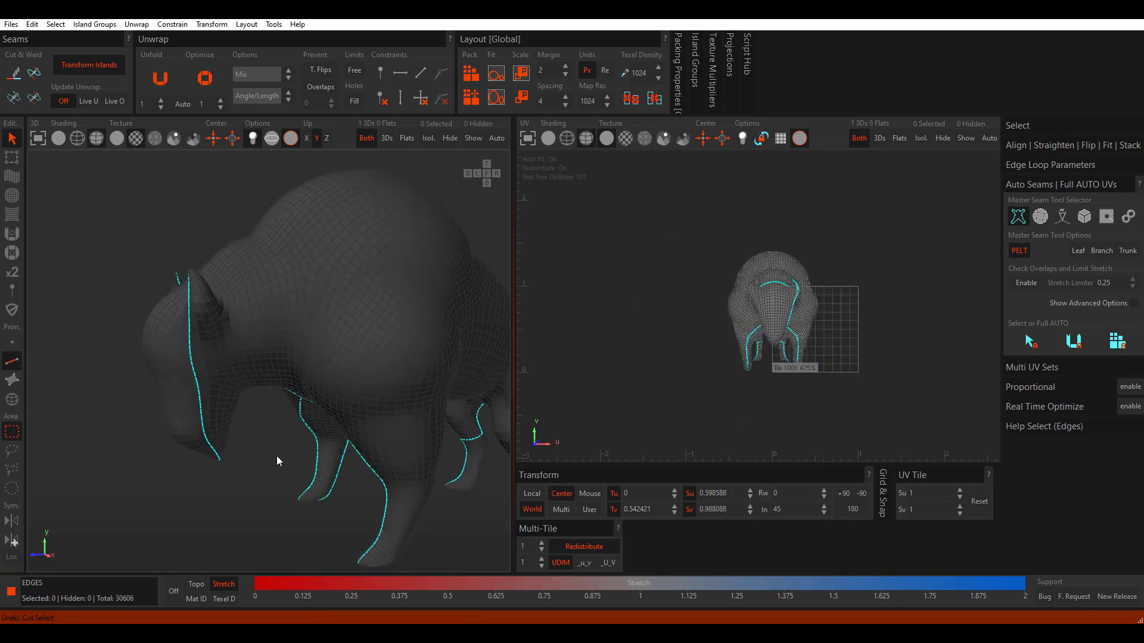
Step: Turn off the texture display in the 3D view and select an edge near the bison's horn
middle_click_drag(409, 483, 302, 407)
left_click(230, 388)
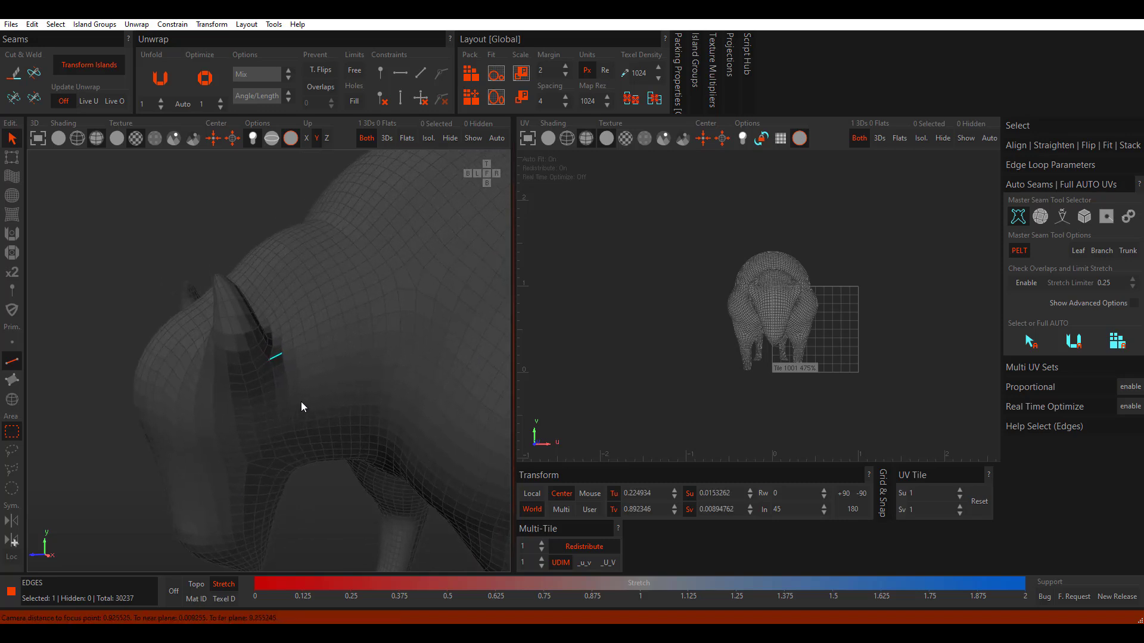
left_click(116, 138)
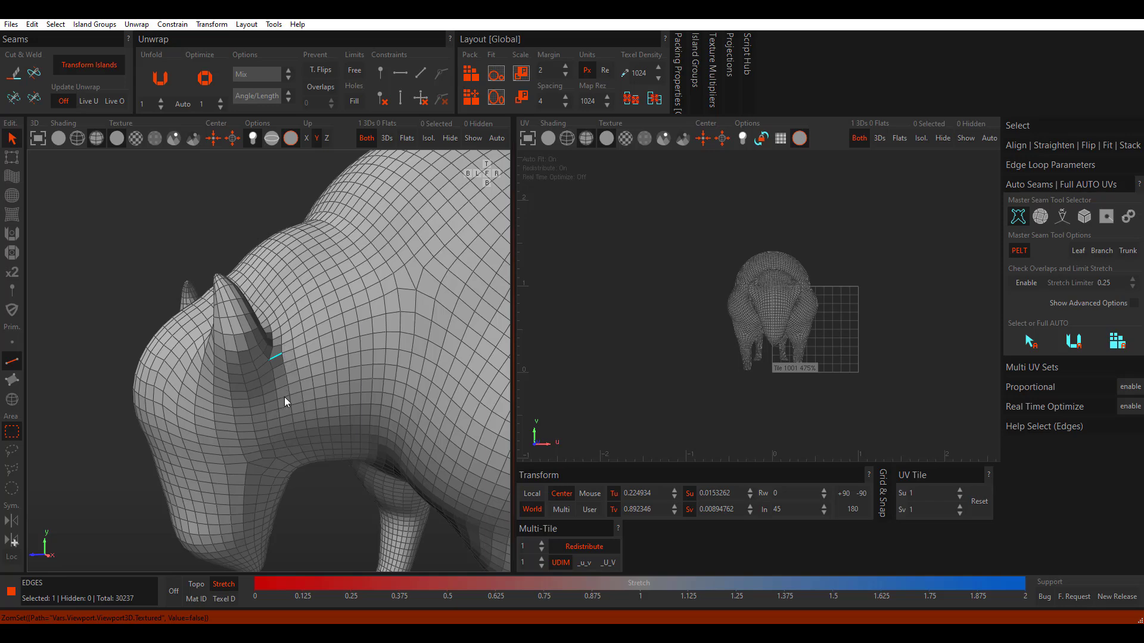
left_click(238, 395)
middle_click_drag(238, 395, 290, 374)
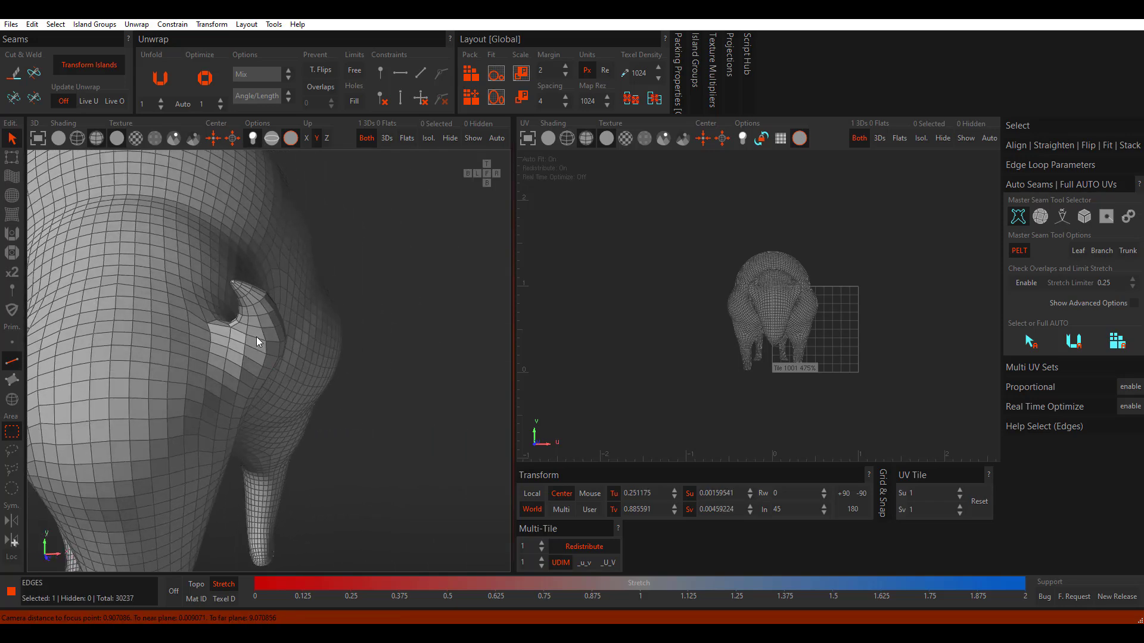
Step: Select the edge loops around both horns from one edge on each, and cut them as seams
middle_click_drag(176, 366, 163, 316)
double_click(165, 321)
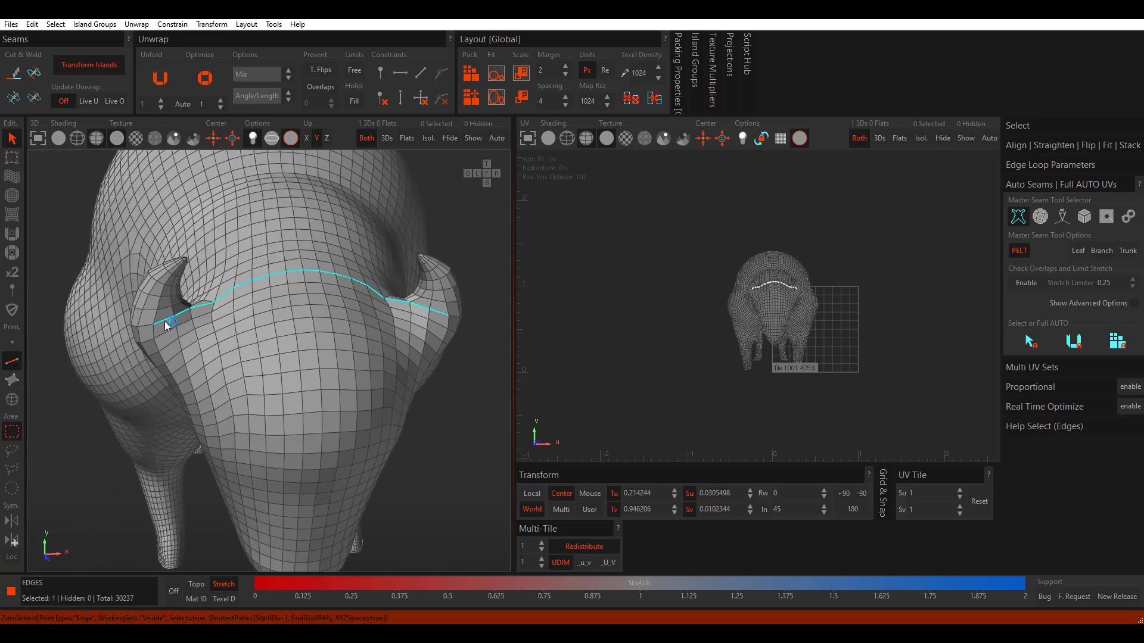
key("ctrl+z")
left_click(163, 320)
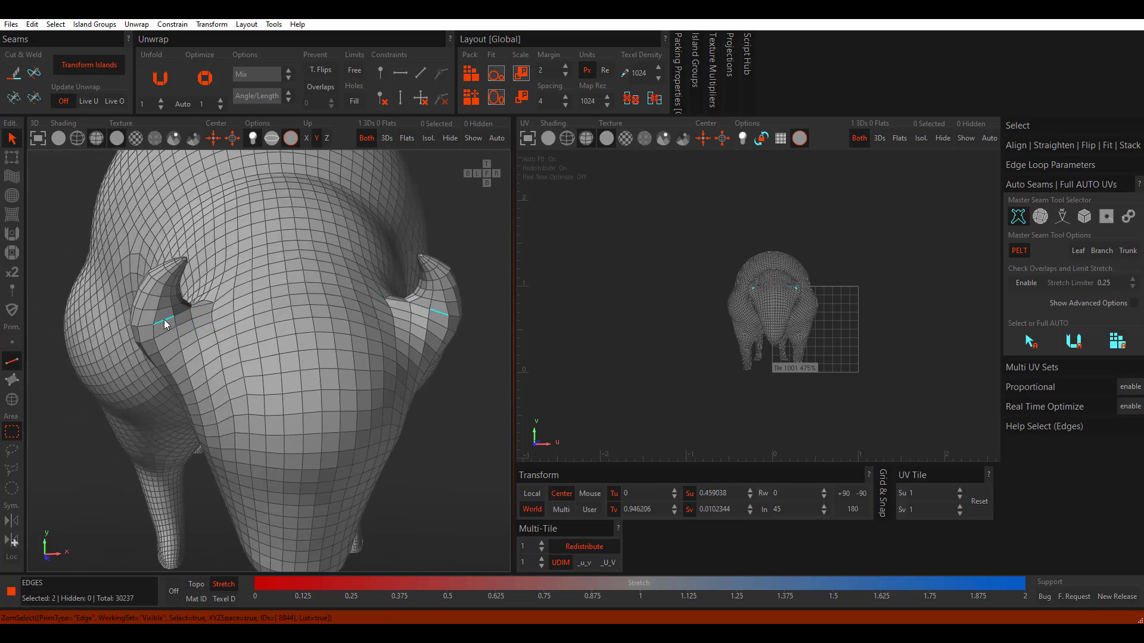
left_click(55, 24)
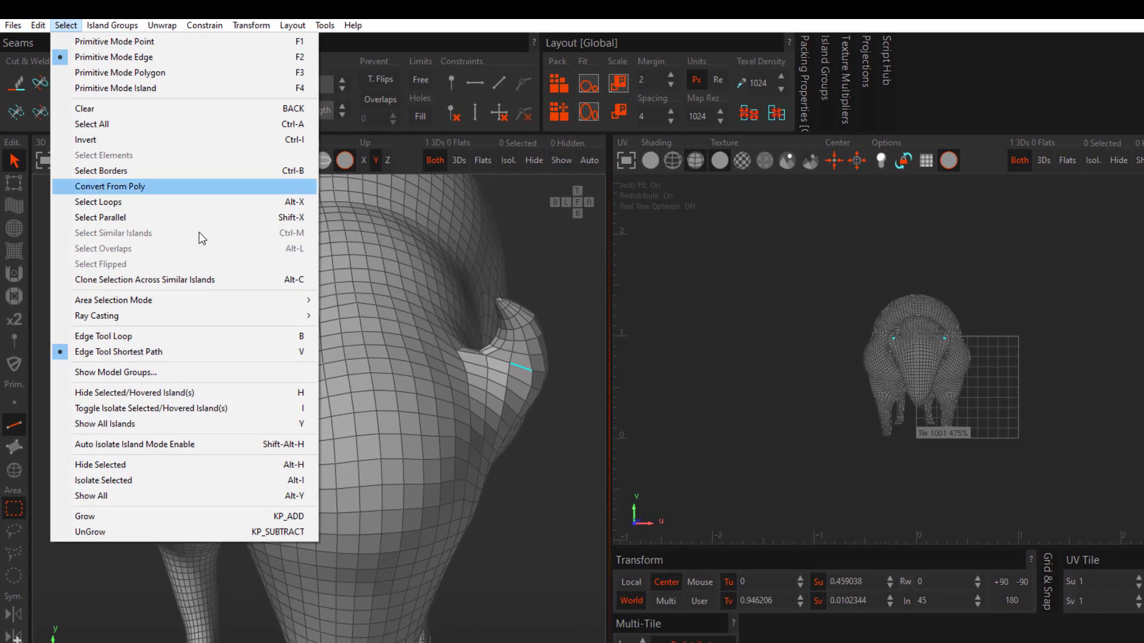
left_click(138, 204)
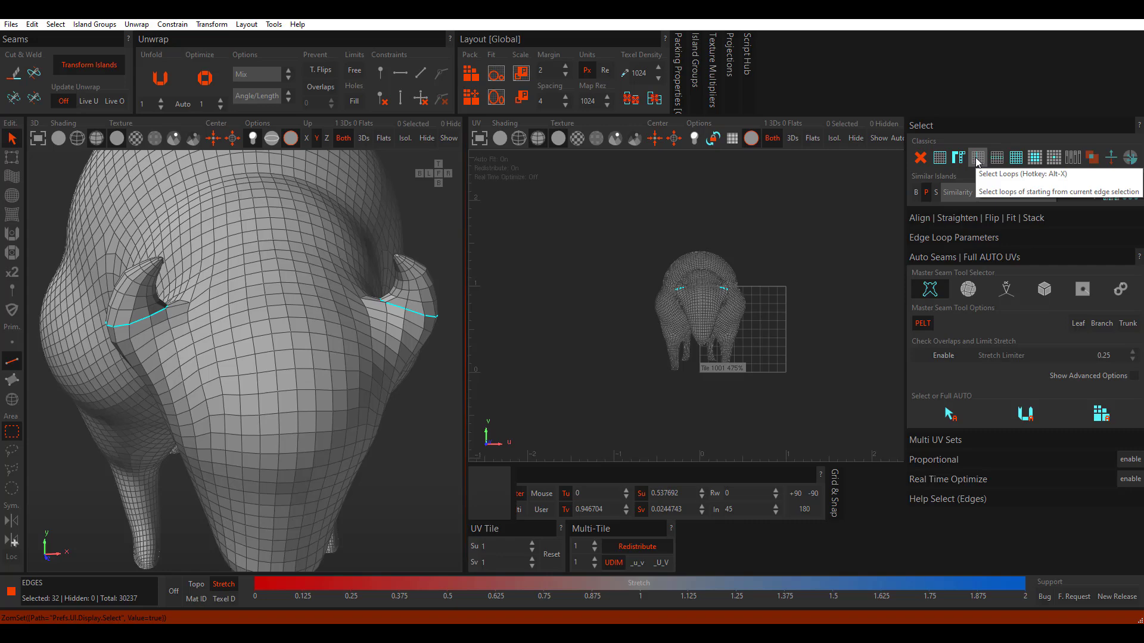
left_click(16, 75)
Step: Select the edge loop running around the neck just behind the horns and cut it as a seam
left_click_drag(340, 436, 302, 323, "alt")
right_click_drag(302, 323, 276, 345, "alt")
left_click(273, 345)
left_click_drag(281, 359, 300, 341, "alt")
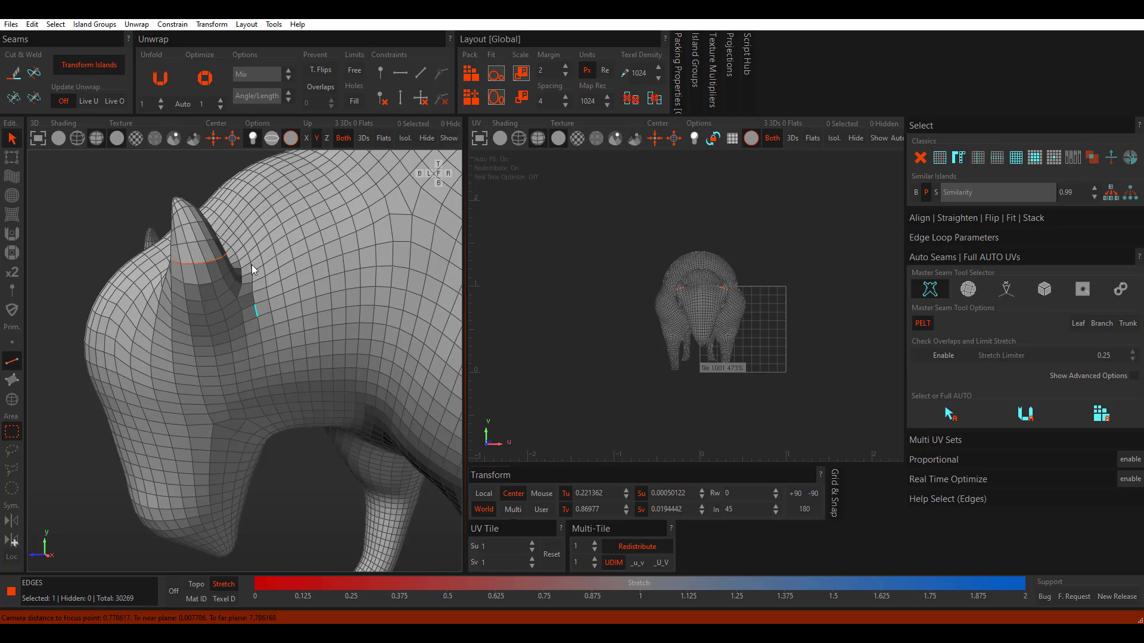
key("l")
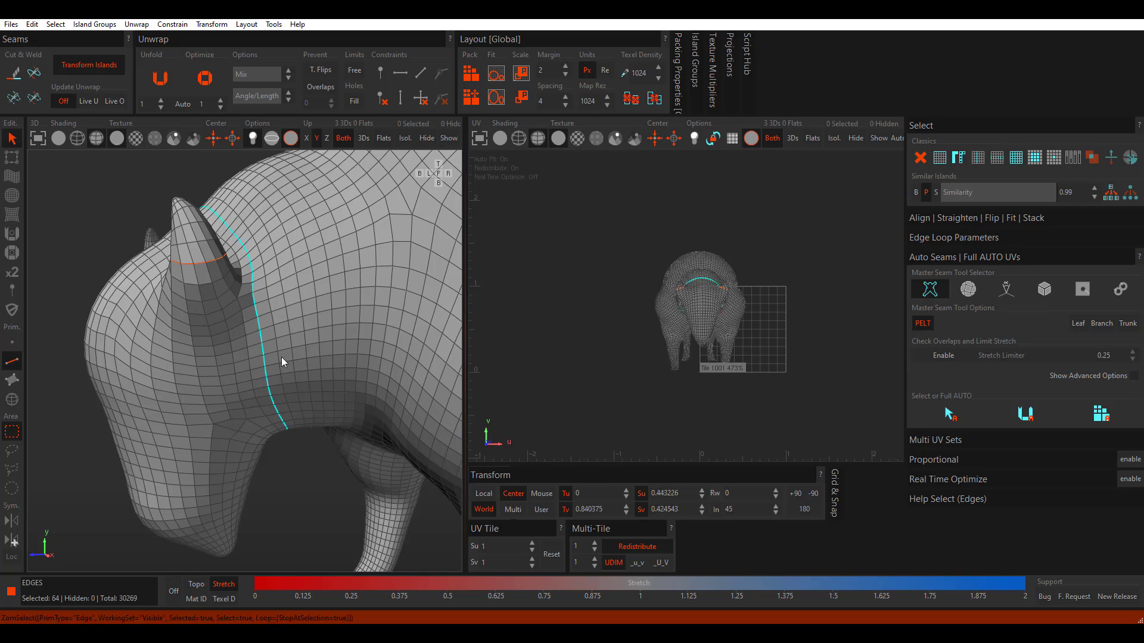
key("c")
Step: Select a second edge loop farther back, over the neck toward the shoulders, and cut it as a seam
left_click_drag(228, 330, 190, 297, "alt")
scroll(242, 274, "down", 3)
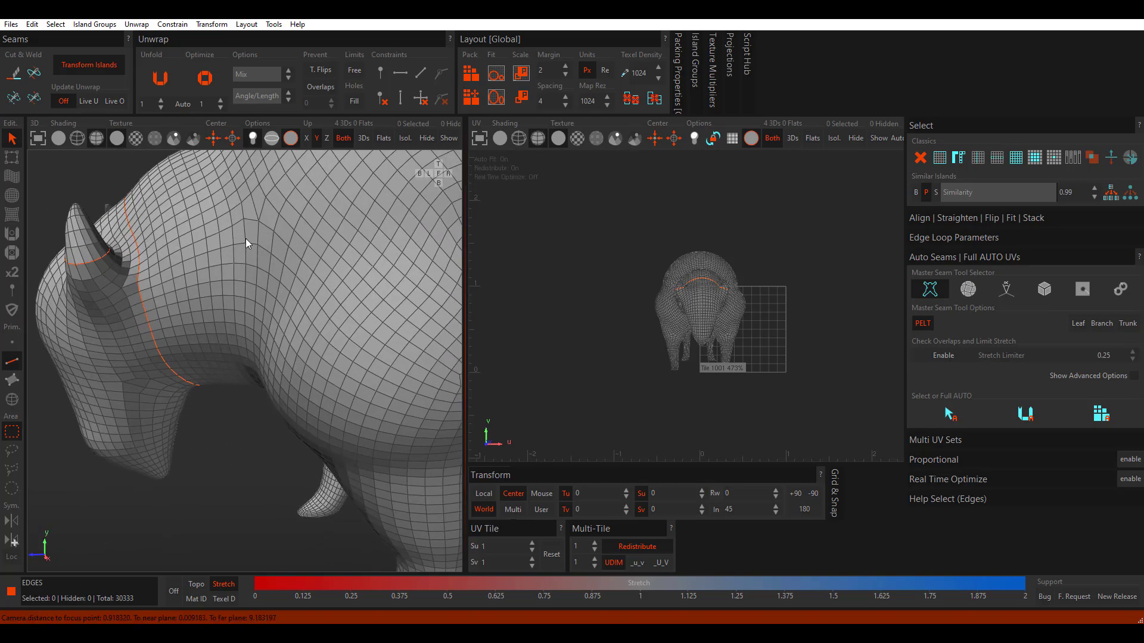
double_click(245, 246)
scroll(245, 245, "down", 3)
left_click_drag(251, 333, 208, 314, "alt")
scroll(179, 275, "up", 3)
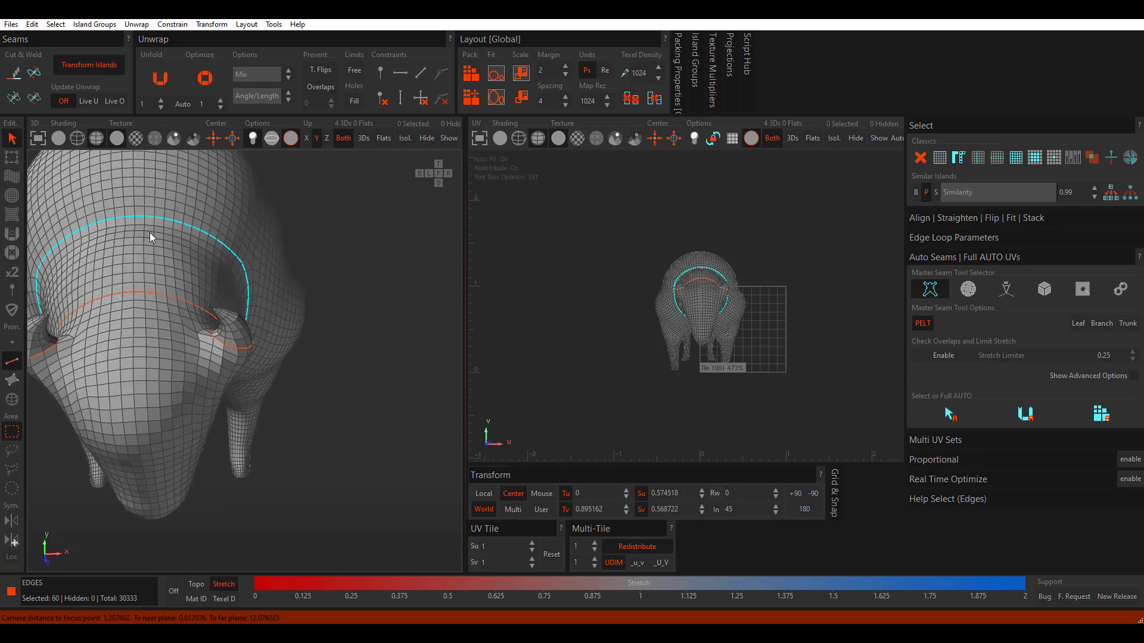
left_click(135, 220)
left_click(134, 288)
key("c")
Step: Select the shortest edge path bridging the gap between the two seam ends beneath the bison's neck and cut it
left_click_drag(321, 339, 306, 296, "alt")
right_click_drag(306, 292, 286, 342, "alt")
left_click(228, 377)
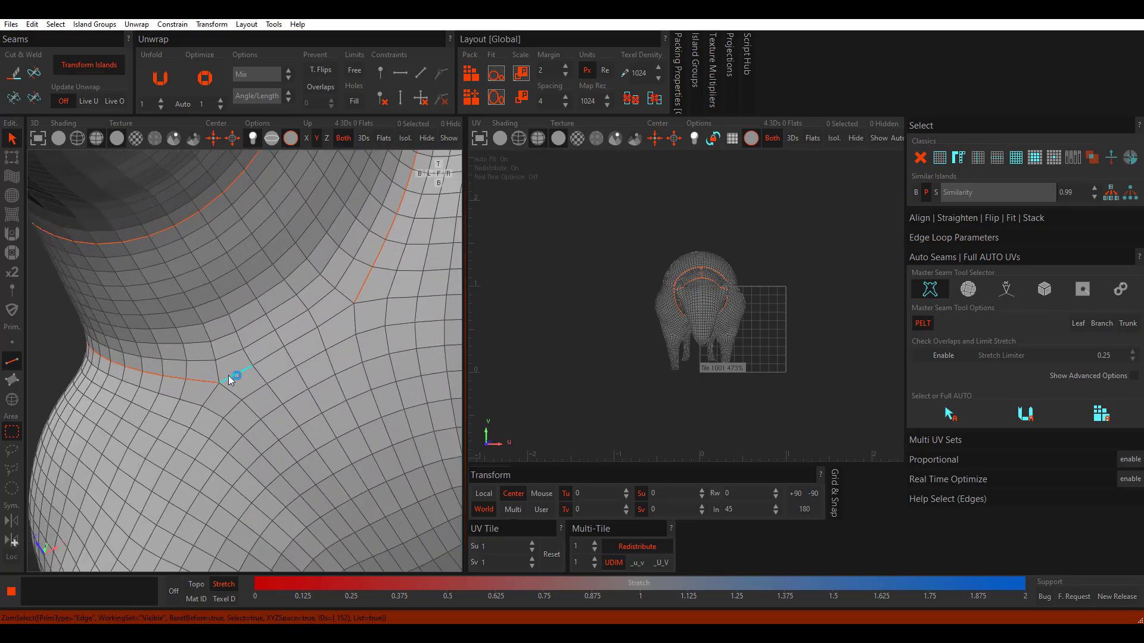
left_click(347, 311)
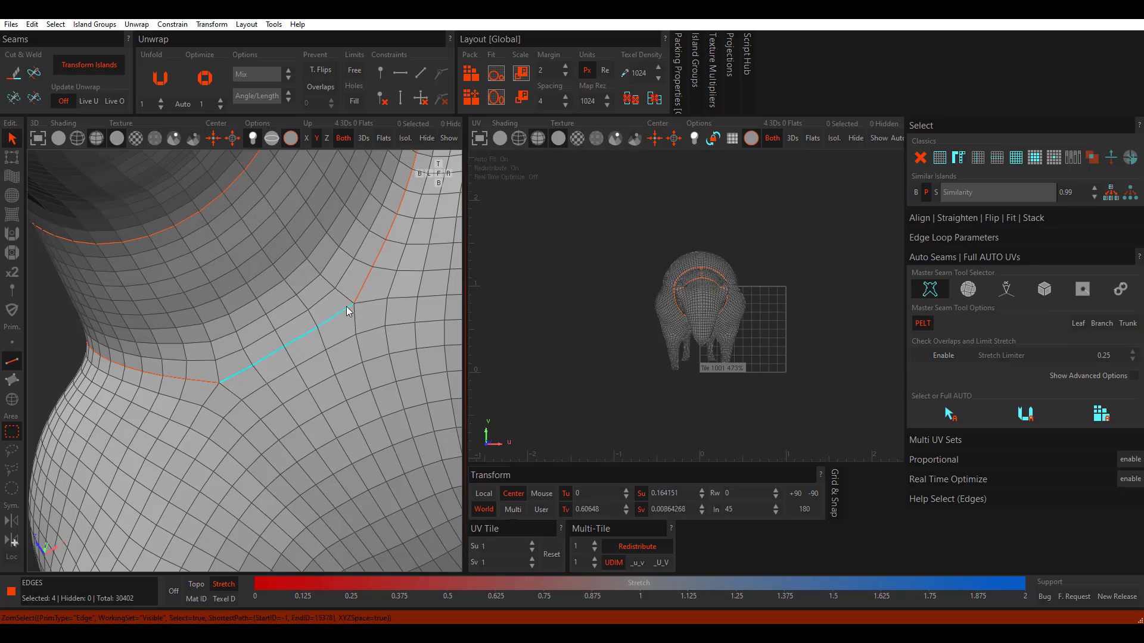
key("c")
Step: Unfold the bison's separated head, neck and body islands
left_click_drag(342, 323, 228, 382, "alt")
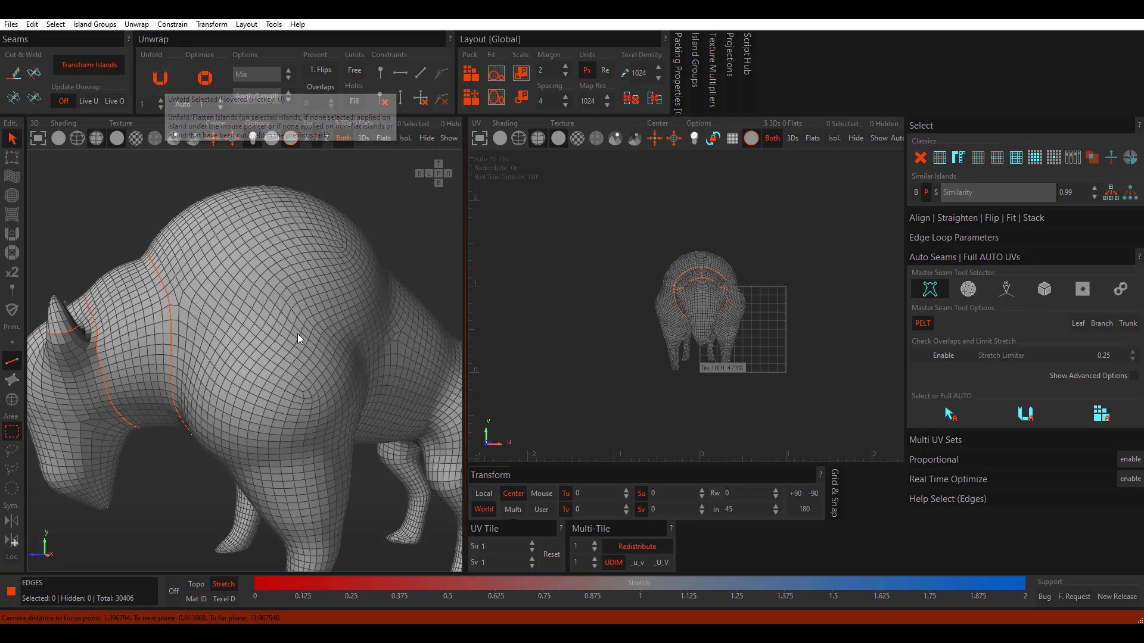
left_click(162, 81)
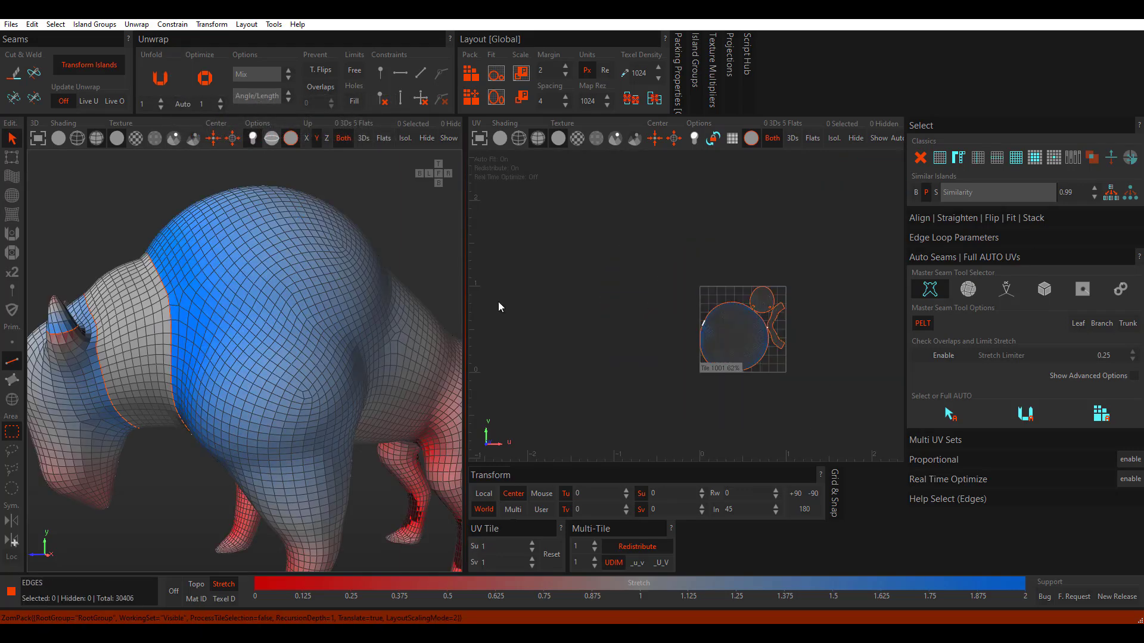
scroll(792, 331, "up", 5)
scroll(585, 349, "down", 2)
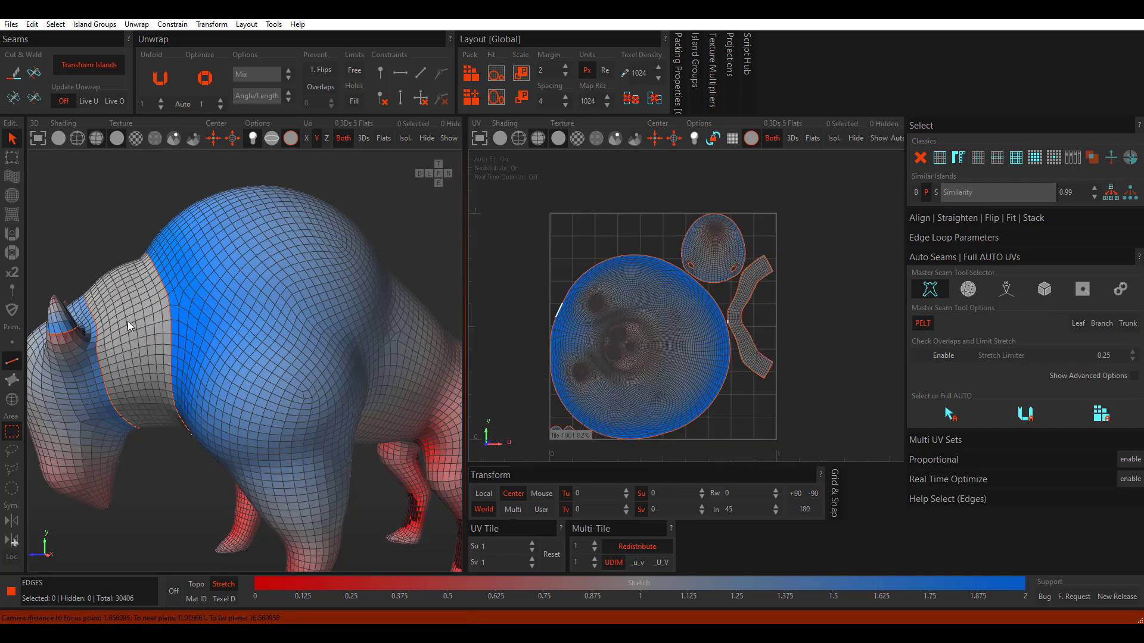
Step: Show the checker texture in the 3D view, examine the stretching on the bison's body and legs, and hide the texture again
middle_click_drag(164, 392, 198, 209)
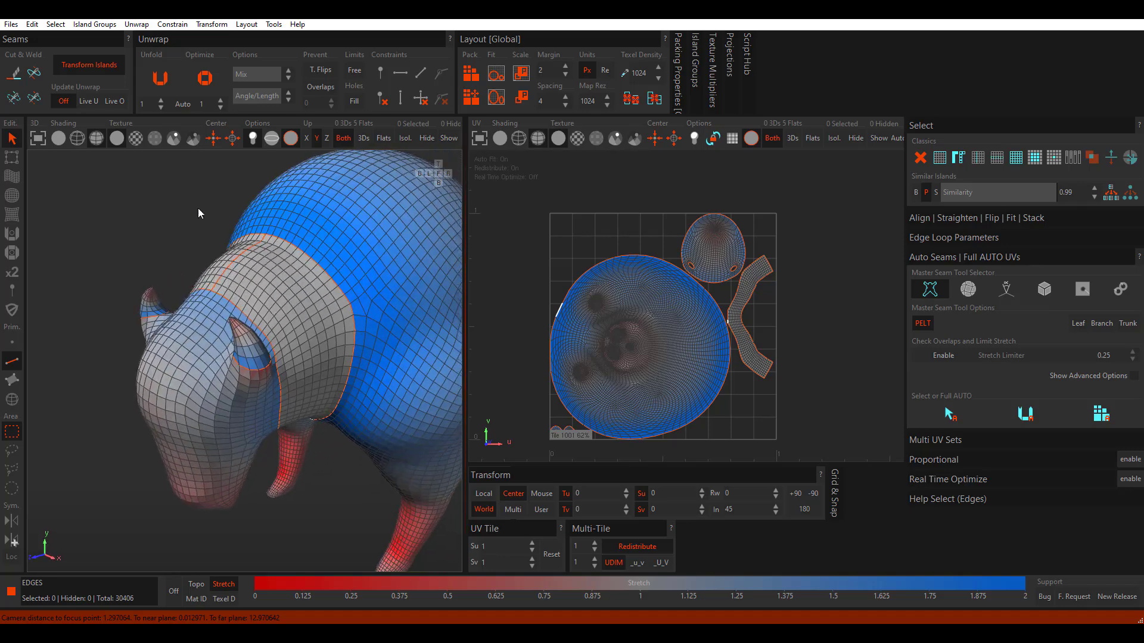
left_click(138, 138)
middle_click_drag(203, 250, 238, 356)
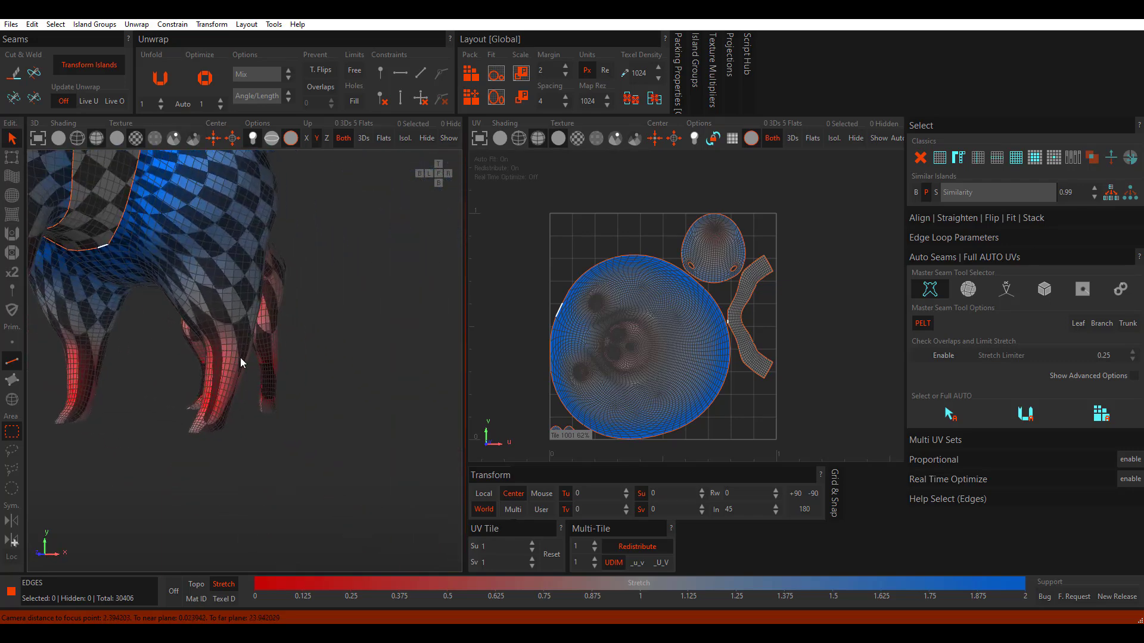
middle_click_drag(212, 413, 98, 408)
middle_click_drag(313, 436, 181, 357)
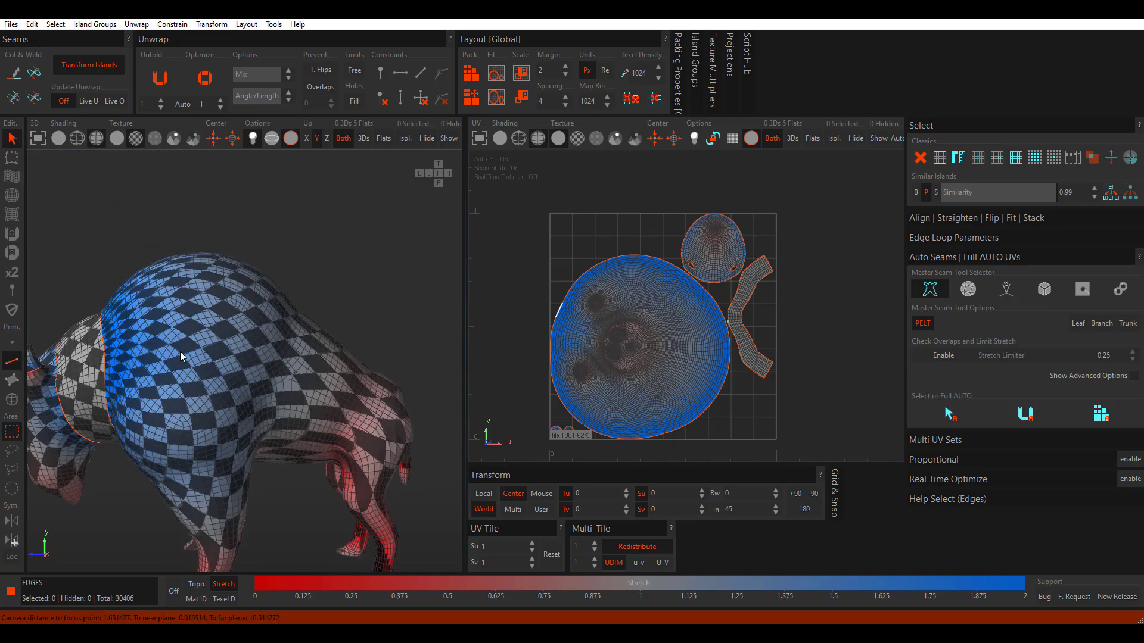
scroll(326, 370, "up", 5)
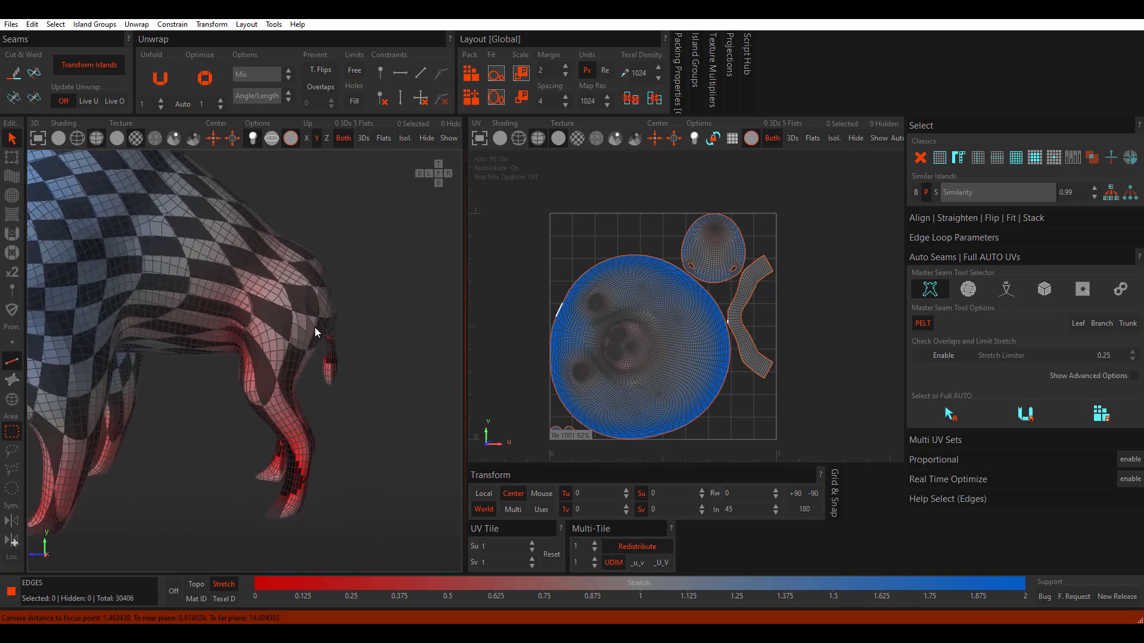
left_click(156, 138)
scroll(266, 359, "down", 4)
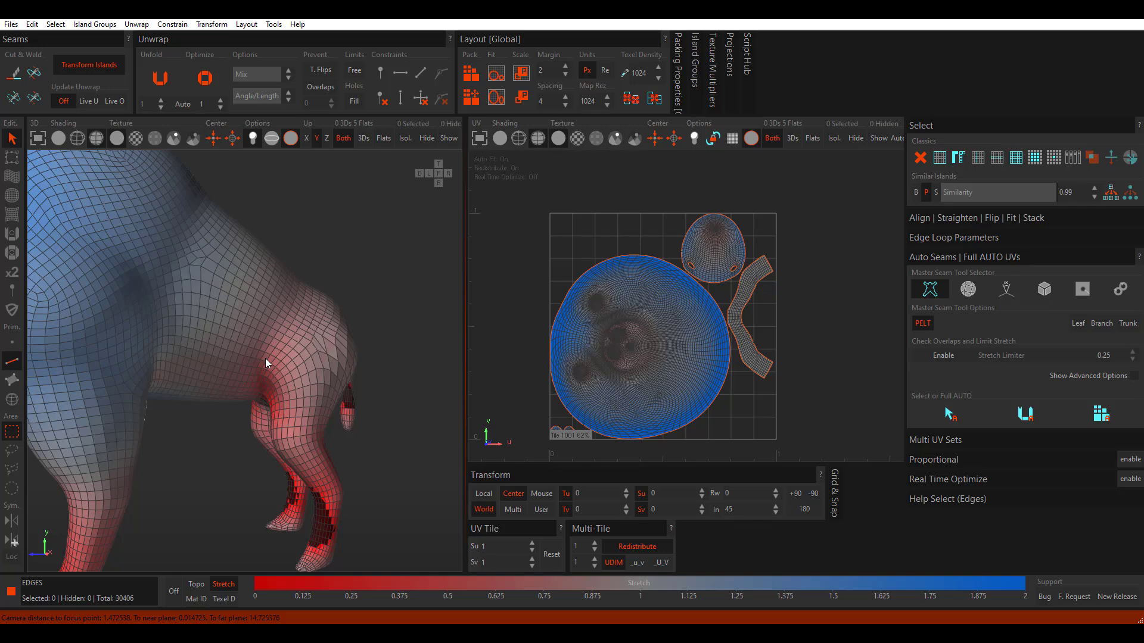
Step: Look up the Symmetry commands and turn on symmetry editing for the bison
left_click(55, 24)
mouse_move(33, 24)
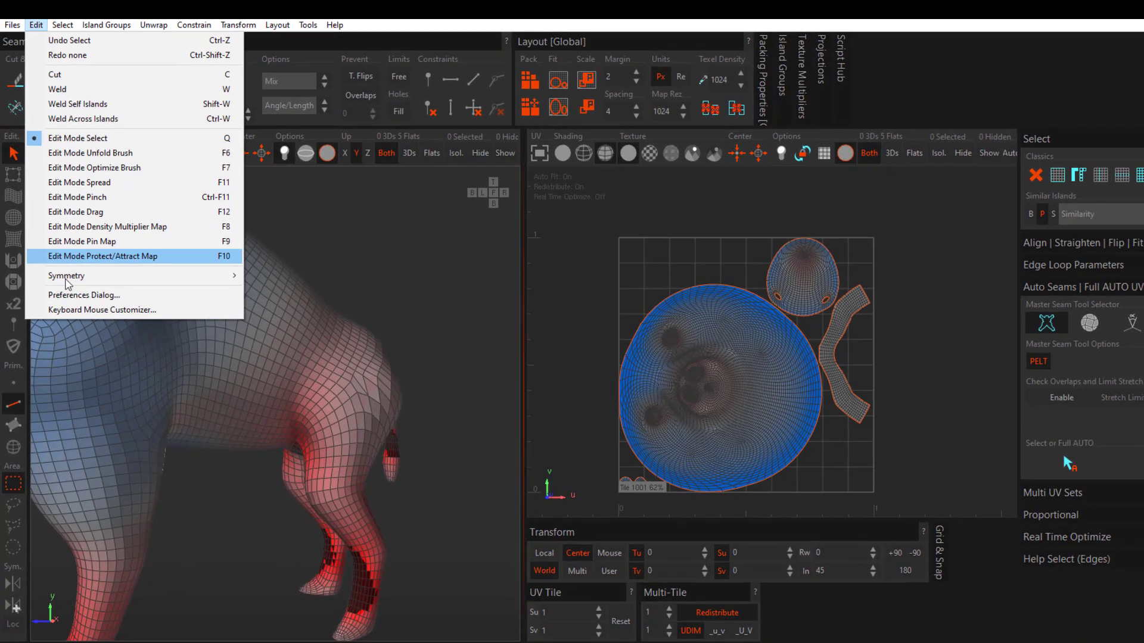
mouse_move(66, 248)
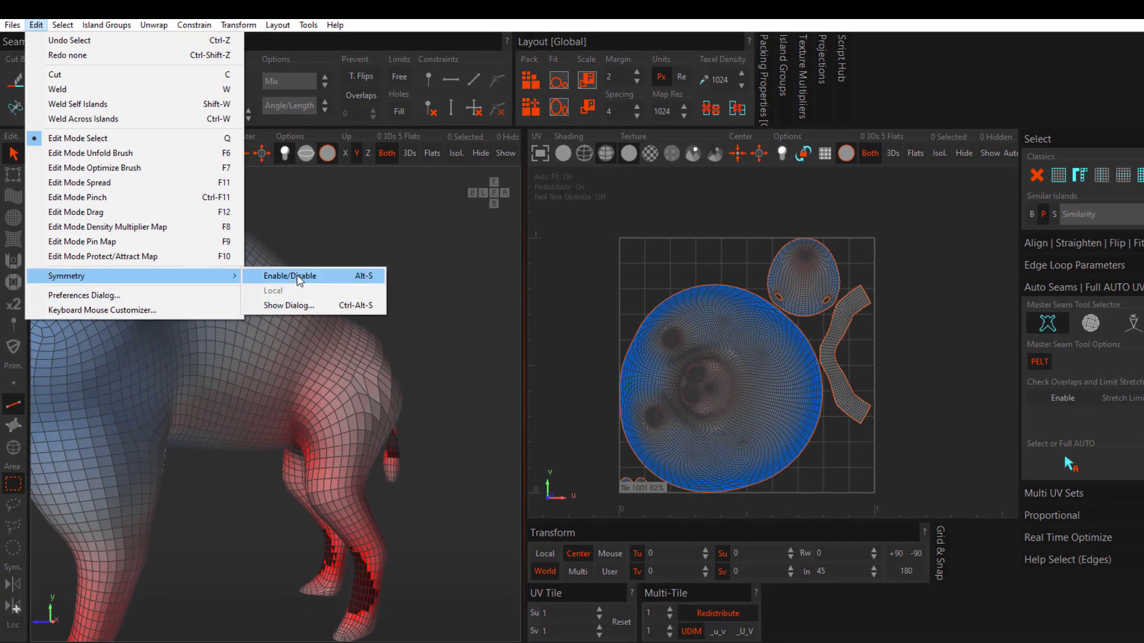
left_click(359, 216)
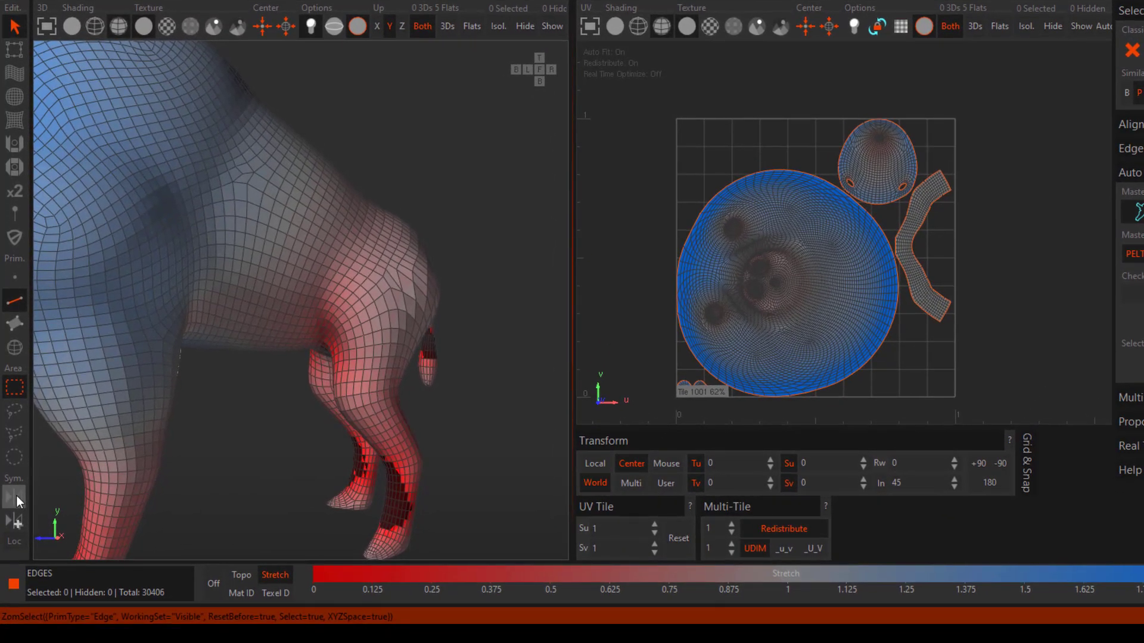
left_click(16, 496)
Step: Select the edge loop around the upper front leg with its mirrored counterpart and cut both as seams
left_click_drag(270, 431, 330, 278, "alt")
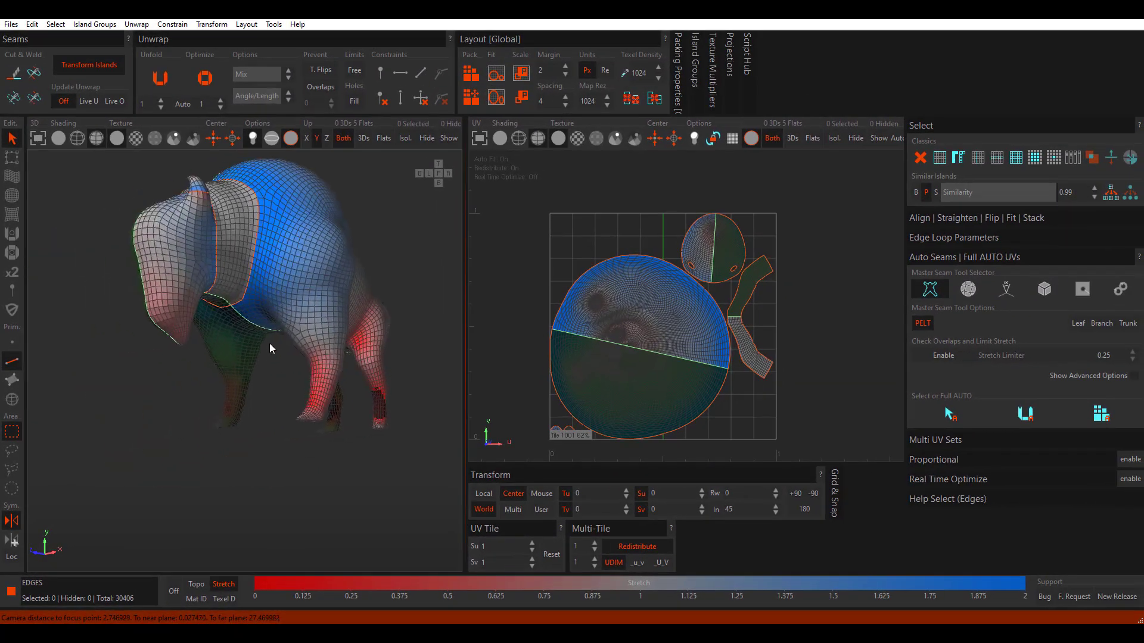
scroll(269, 343, "up", 5)
double_click(212, 384)
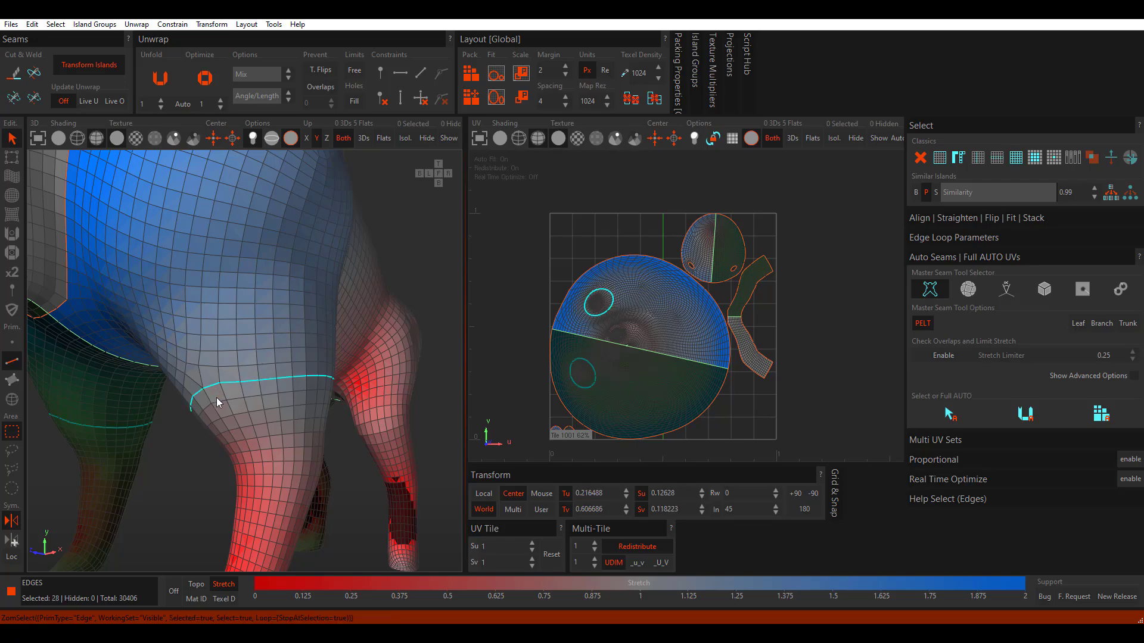
key("c")
Step: Switch to island selection, check the shoulder and mid-body islands, and select the neck island
left_click_drag(256, 423, 277, 446, "alt")
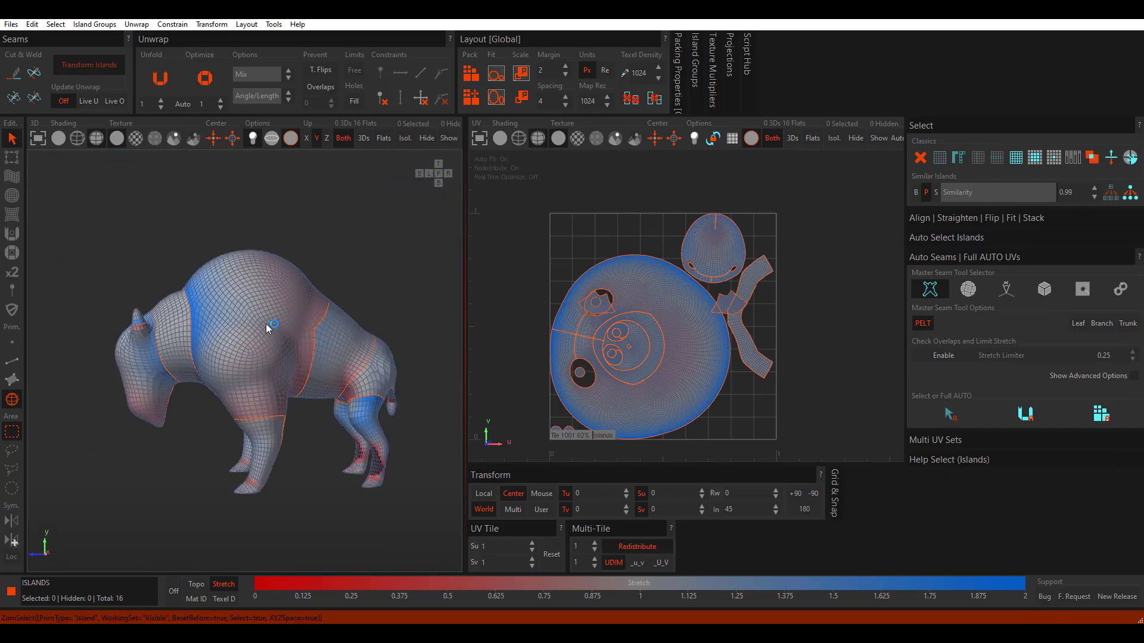
left_click(12, 399)
left_click(260, 283)
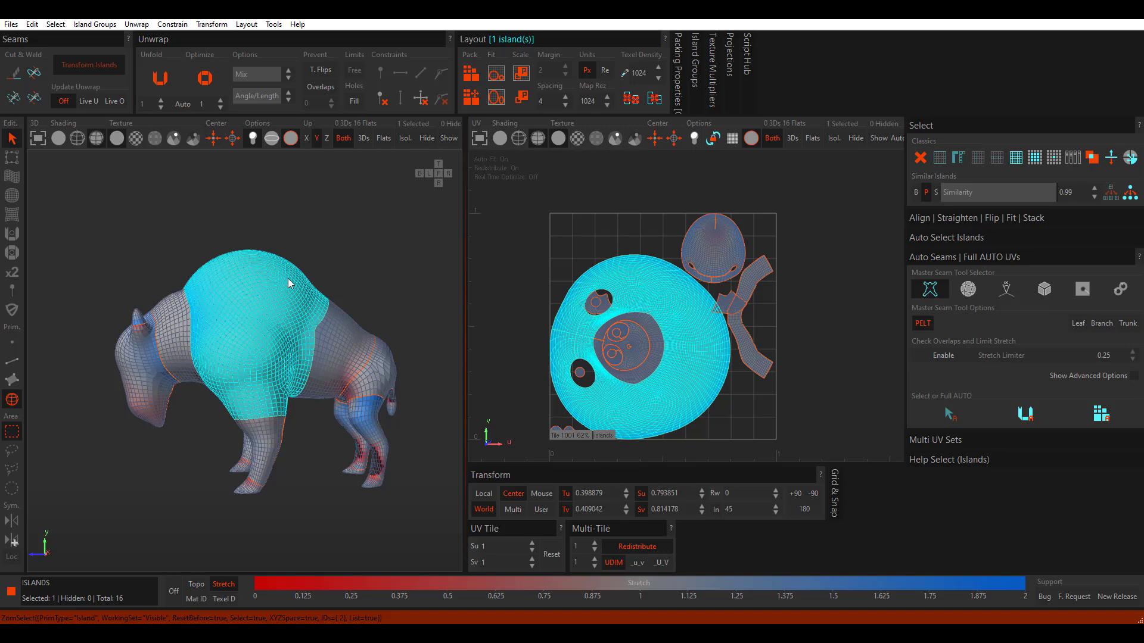
left_click(375, 384)
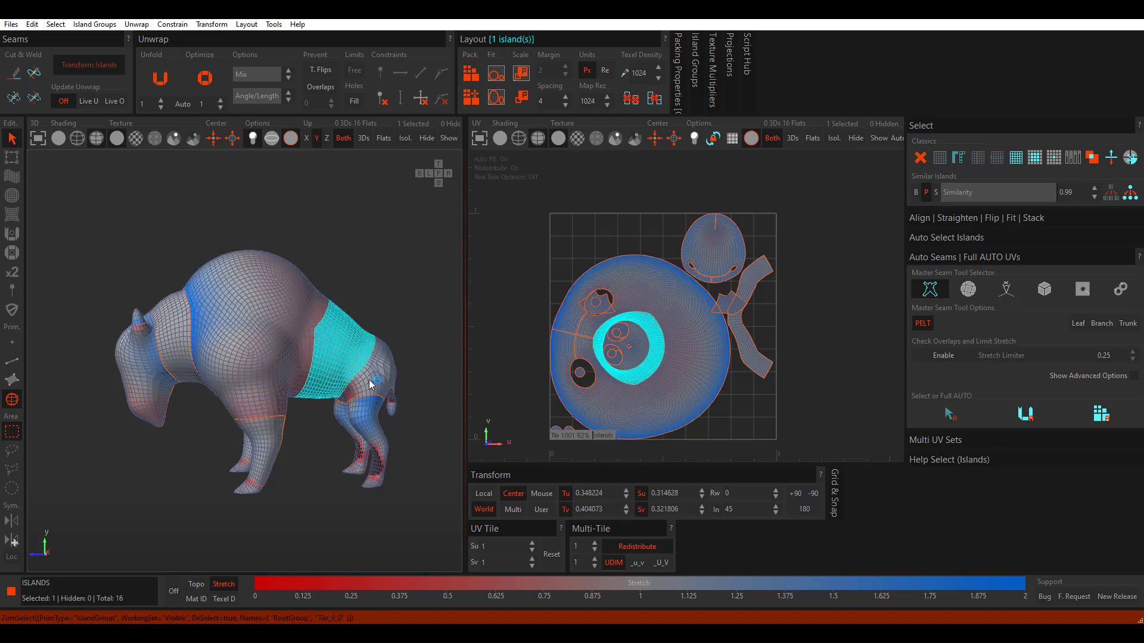
left_click(173, 346)
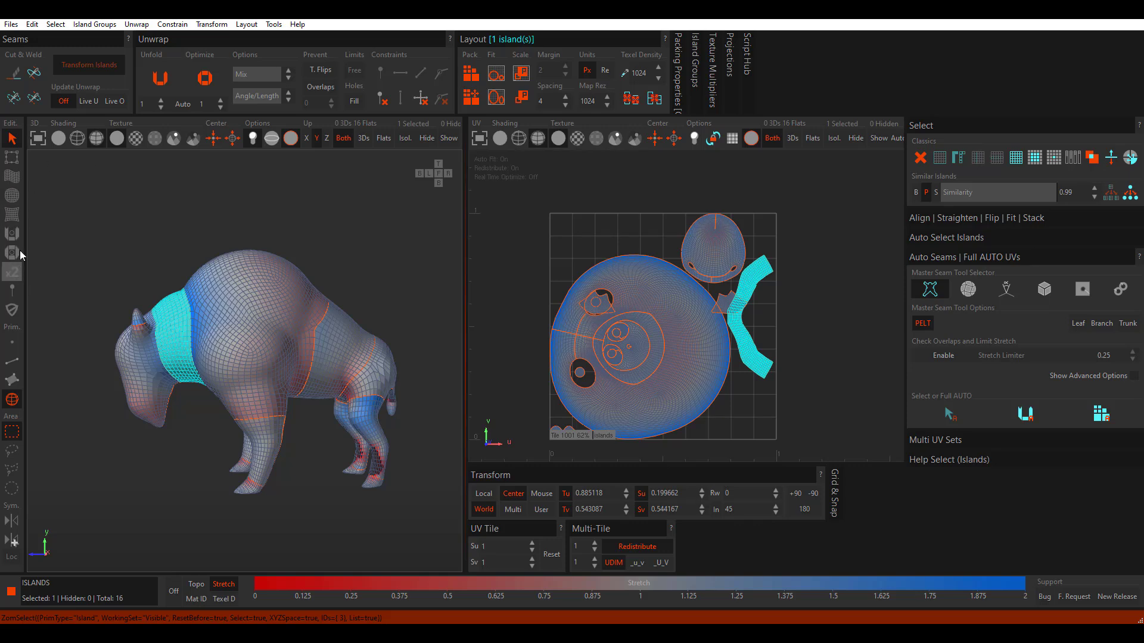
Step: Move the neck island out of tile 1001 into the space beside it and scale it down to about 0.16 by 0.44
left_click(12, 157)
middle_click_drag(782, 362, 748, 344)
left_click_drag(723, 315, 818, 315)
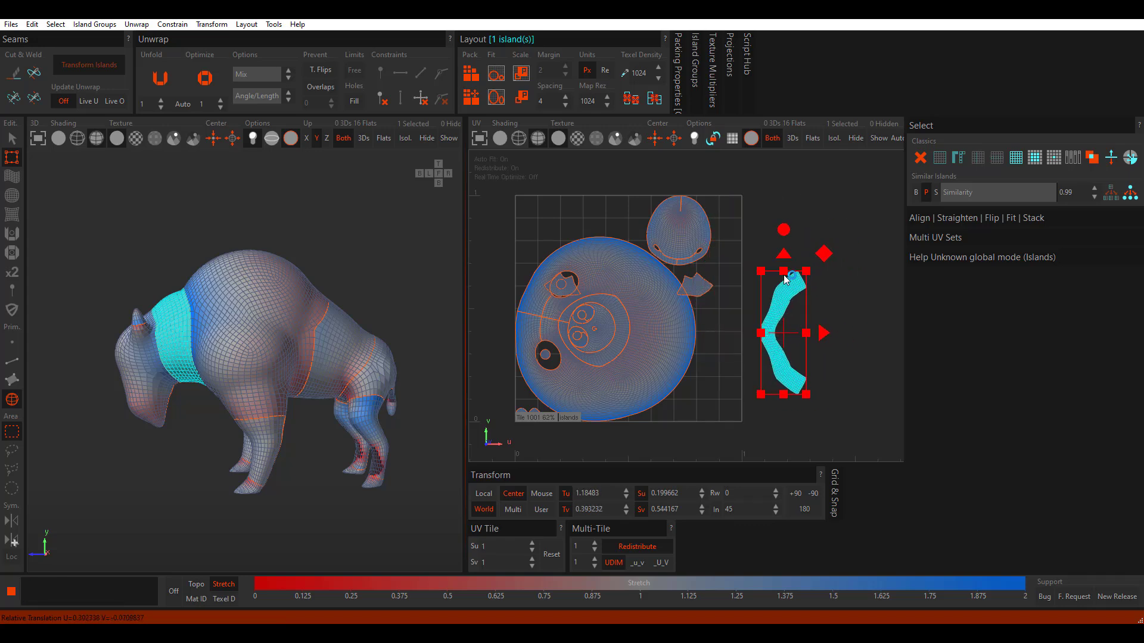
left_click_drag(763, 216, 728, 295)
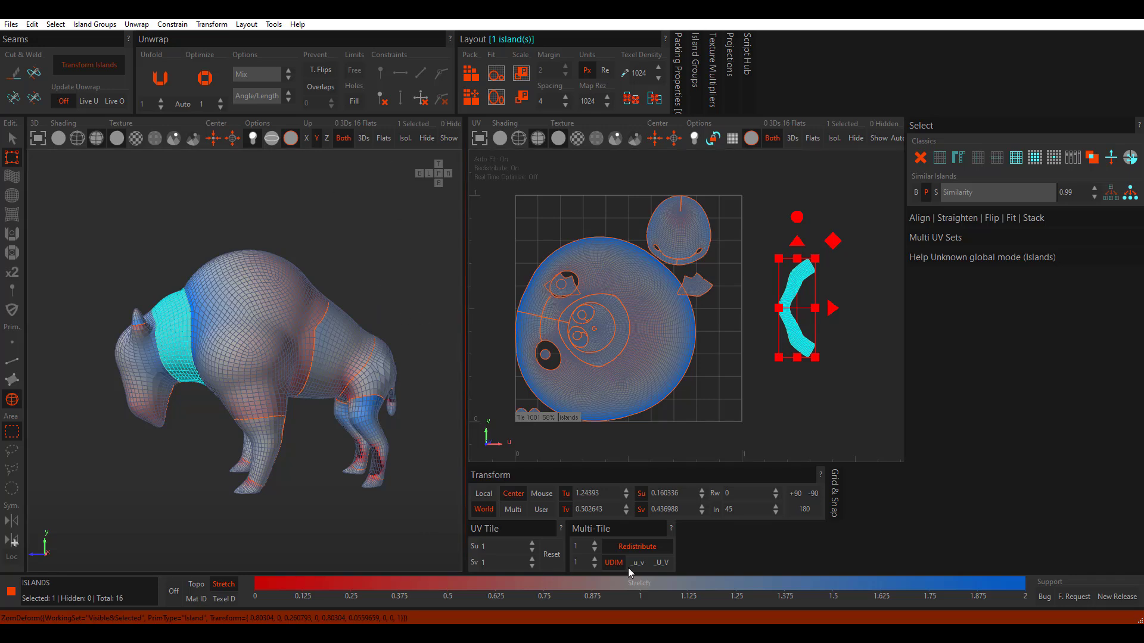
Step: Set the multi-tile UV layout to 3 columns and 2 rows
left_click(594, 543)
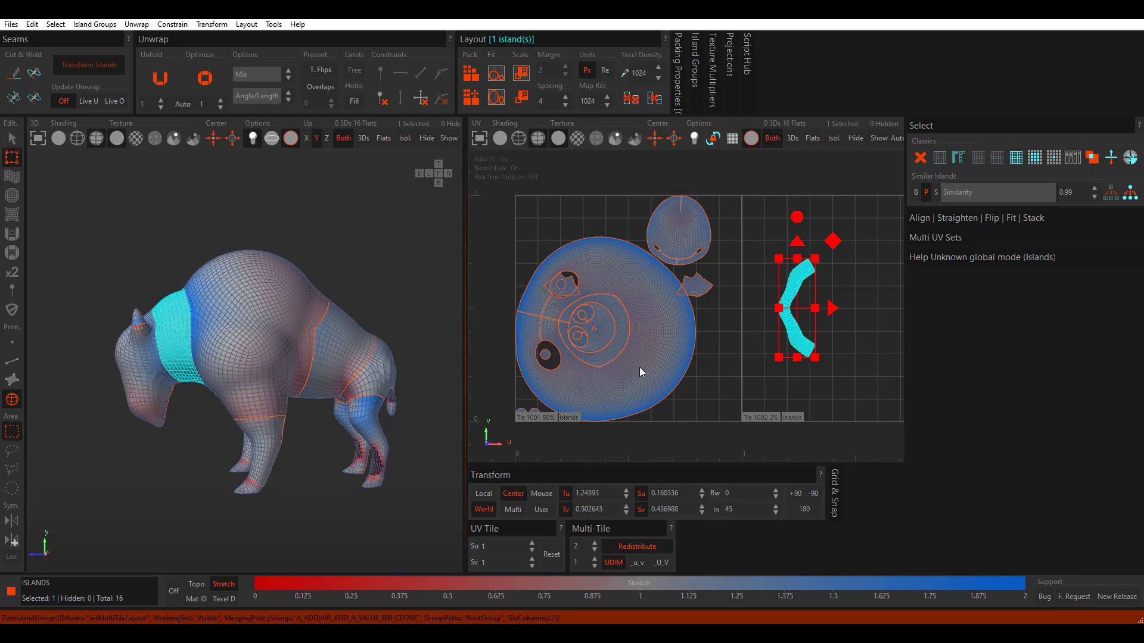
scroll(692, 374, "down", 2)
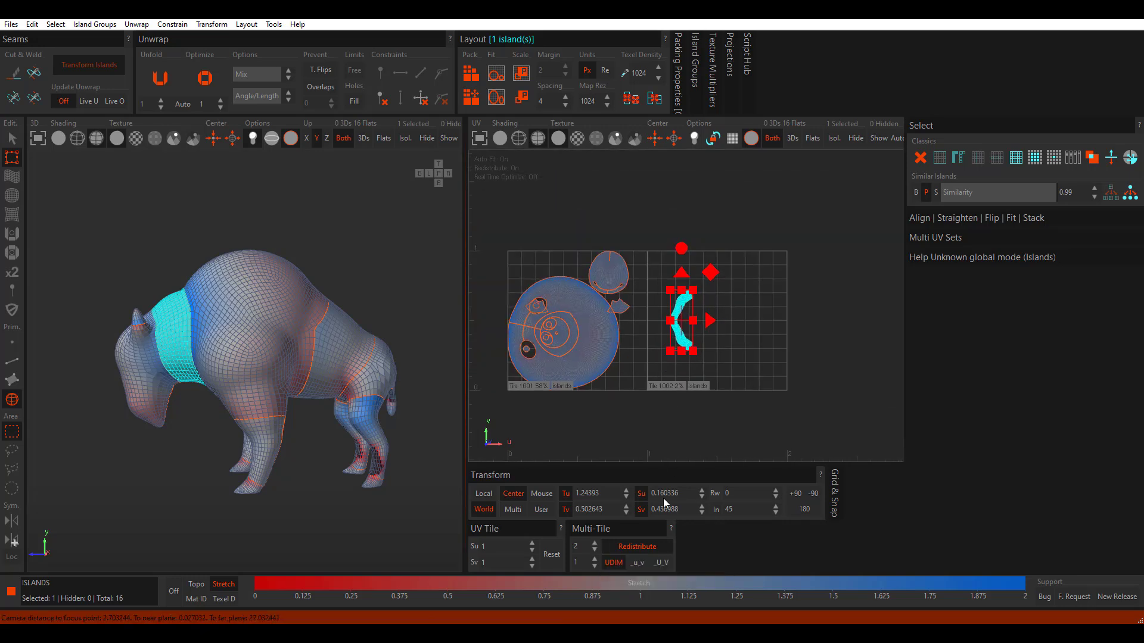
left_click(595, 544)
left_click(595, 560)
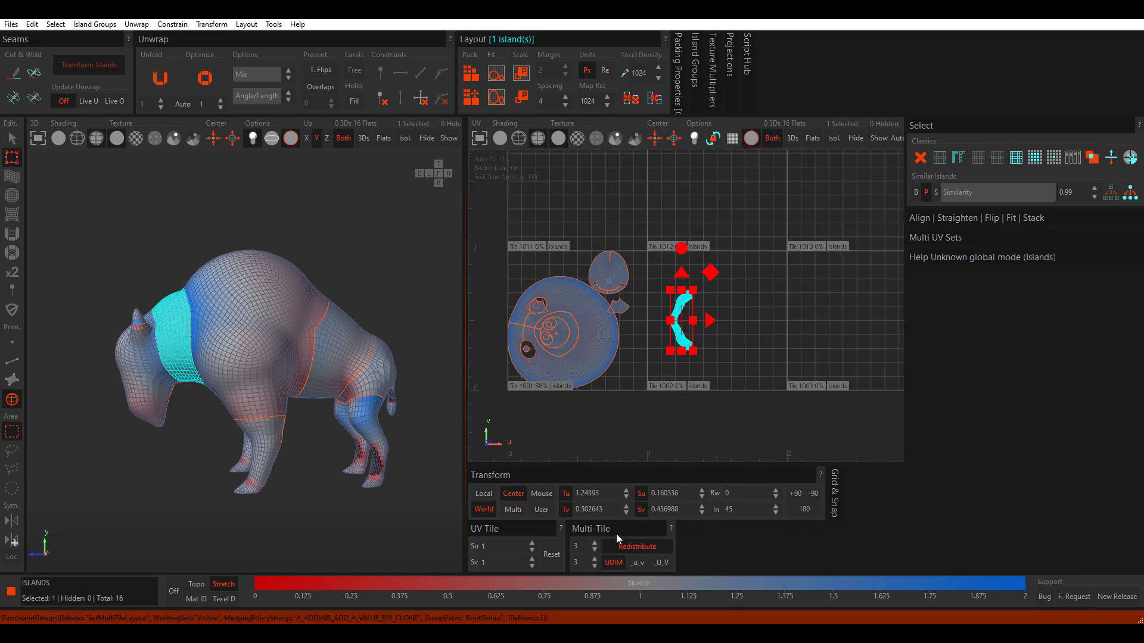
left_click(594, 560)
scroll(637, 339, "down", 2)
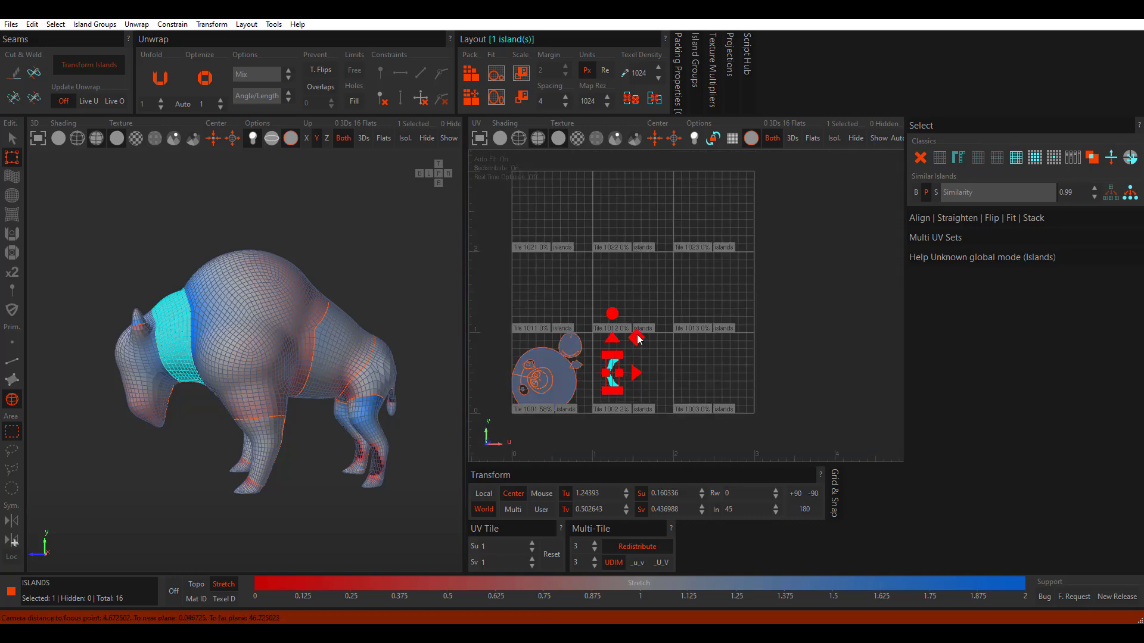
left_click(595, 566)
middle_click_drag(620, 376, 694, 361)
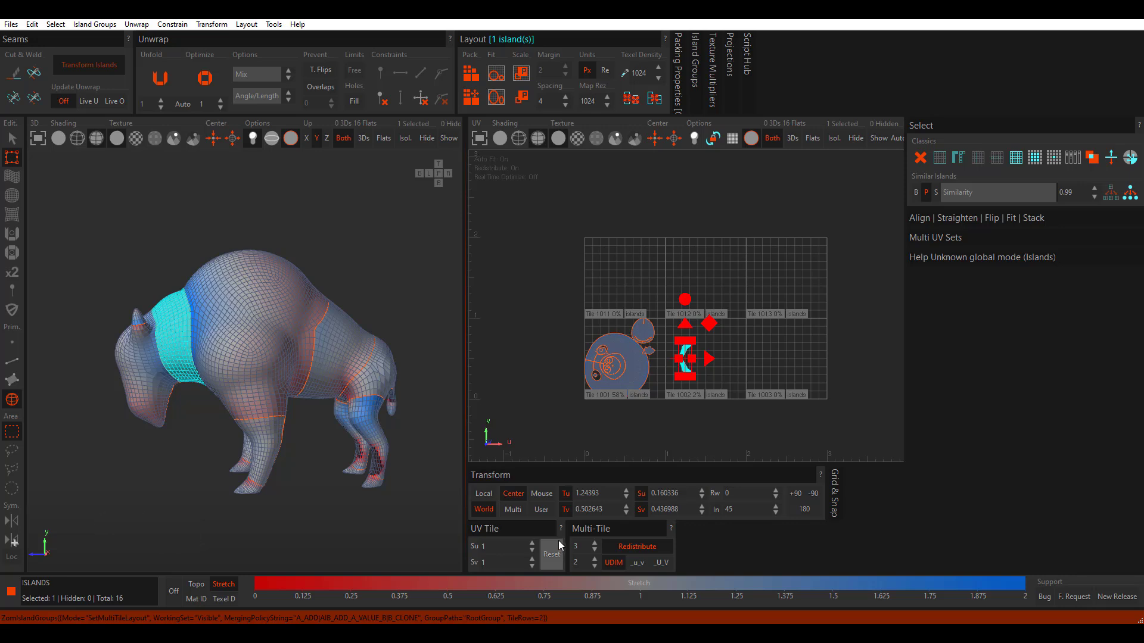
Step: Deselect the neck island, pack all islands across the UV tiles and run Fit on them
key("Escape")
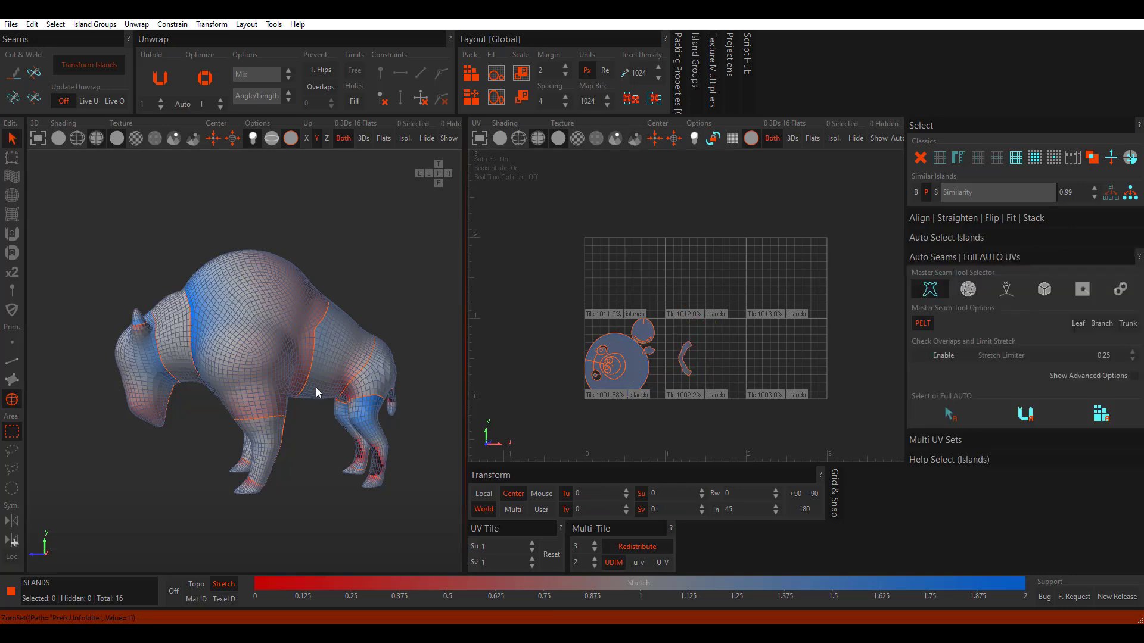
left_click(470, 84)
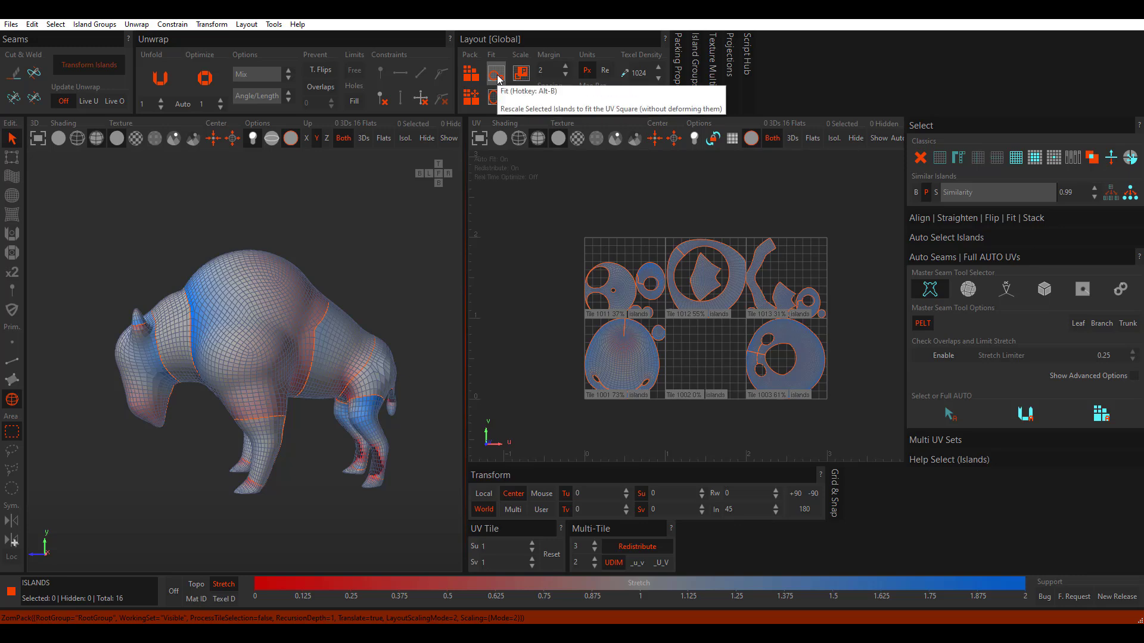
left_click(498, 79)
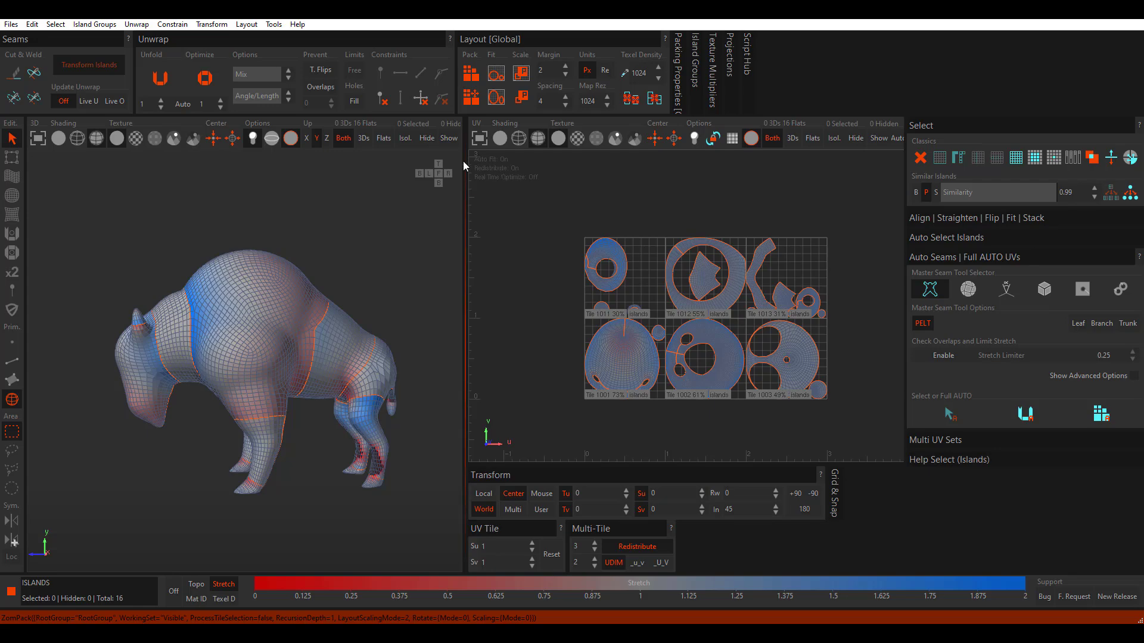
Step: Select the large shoulder and torso island in tile 1002 and unfold it
scroll(676, 345, "up", 2)
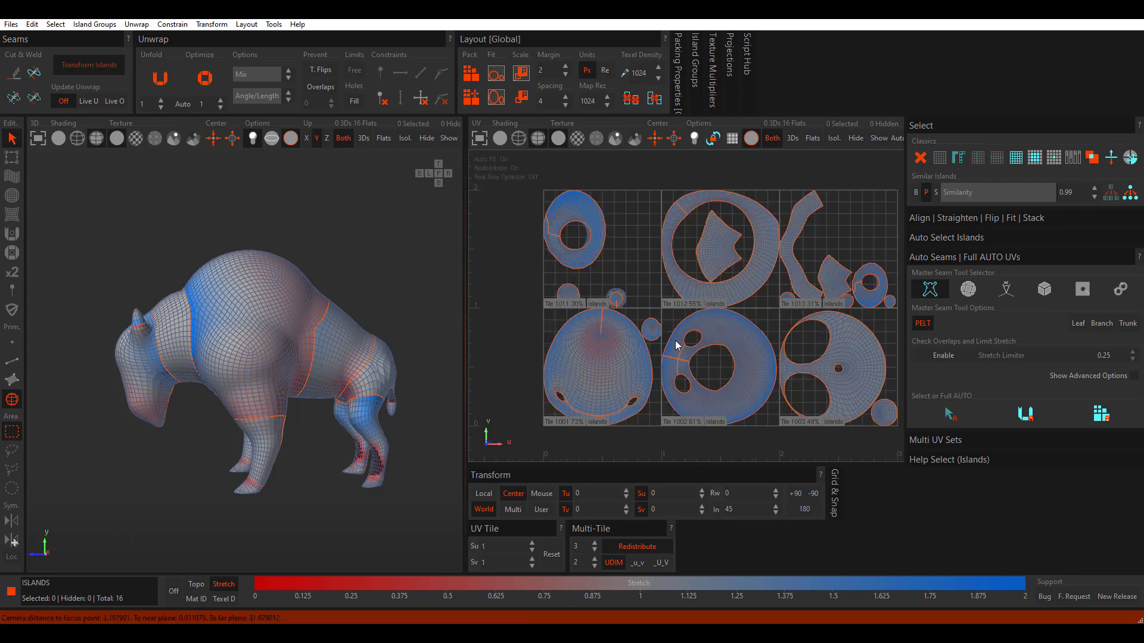
scroll(676, 345, "up", 3)
left_click(724, 295)
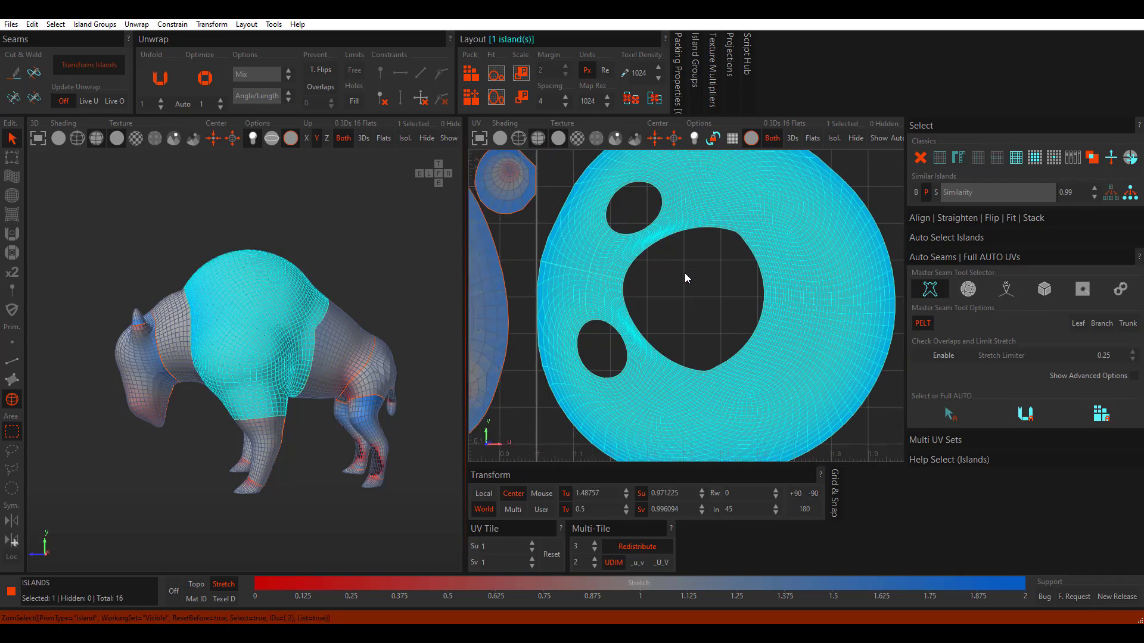
middle_click_drag(685, 277, 685, 281)
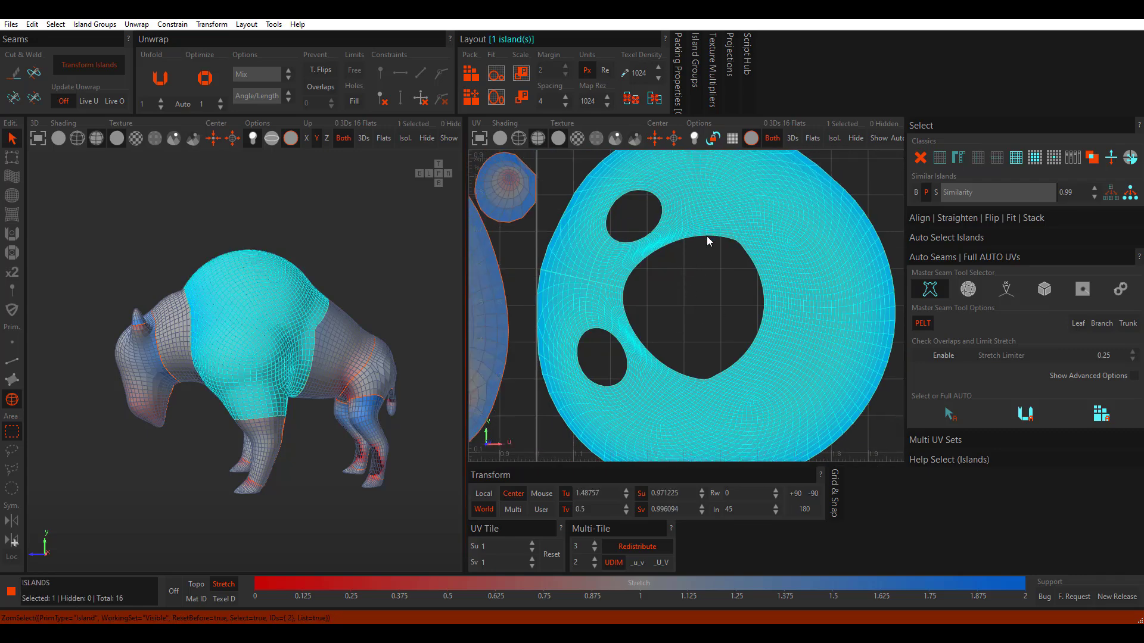
scroll(683, 231, "up", 2)
scroll(684, 237, "down", 2)
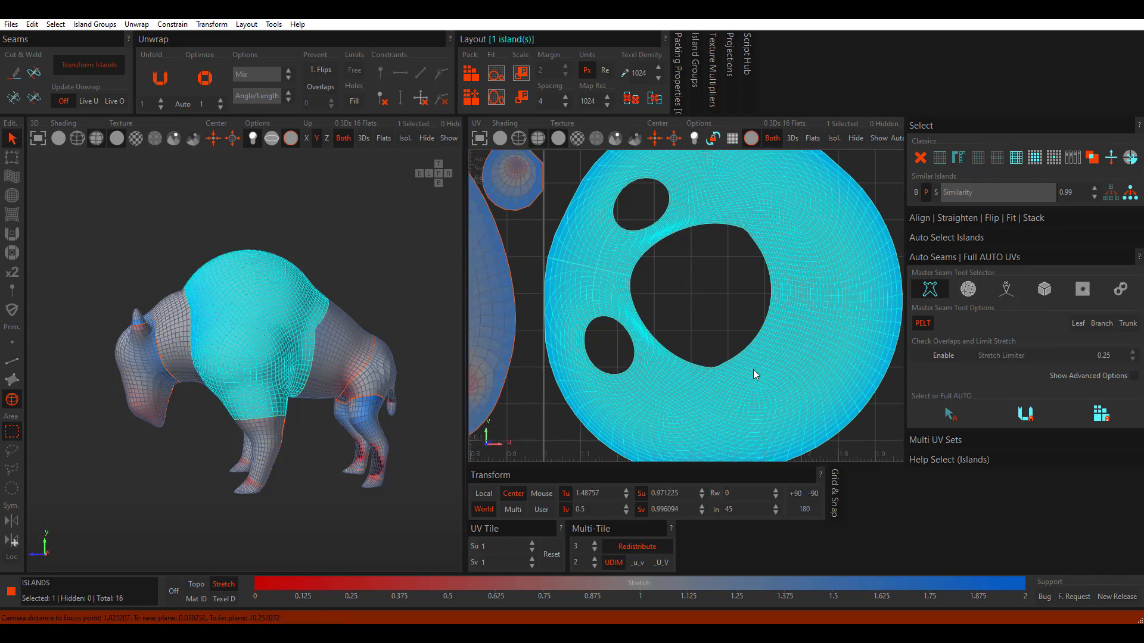
scroll(753, 373, "down", 4)
scroll(714, 359, "up", 2)
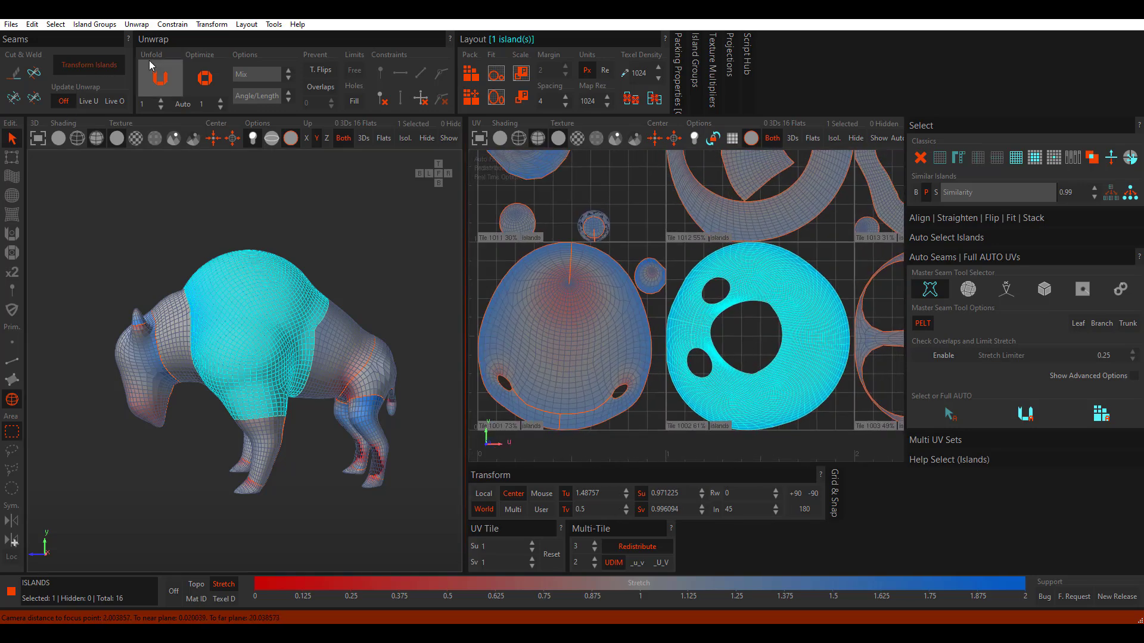
left_click(160, 78)
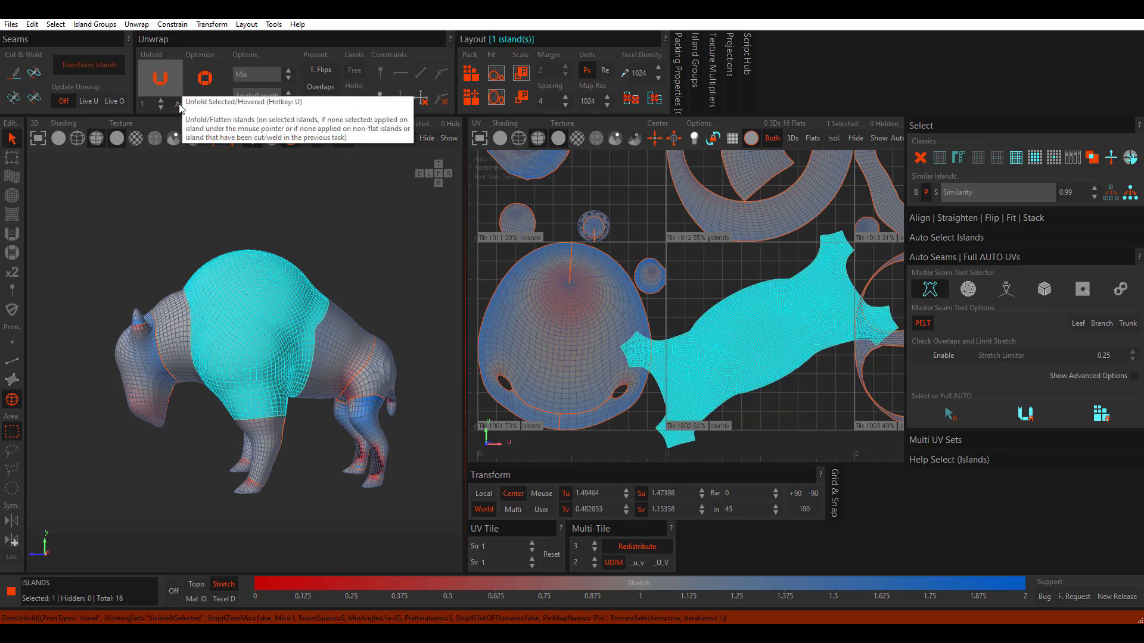
Step: Unfold the head island in tile 1001 and the hindquarters island in tile 1003
left_click(545, 343)
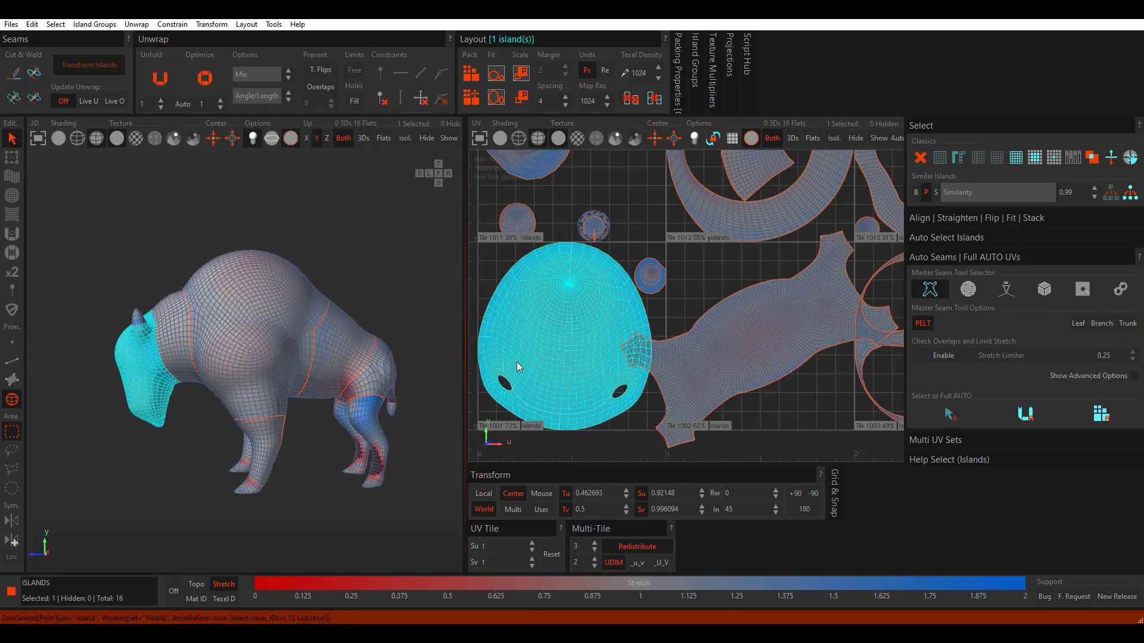
left_click(160, 77)
scroll(602, 289, "down", 3)
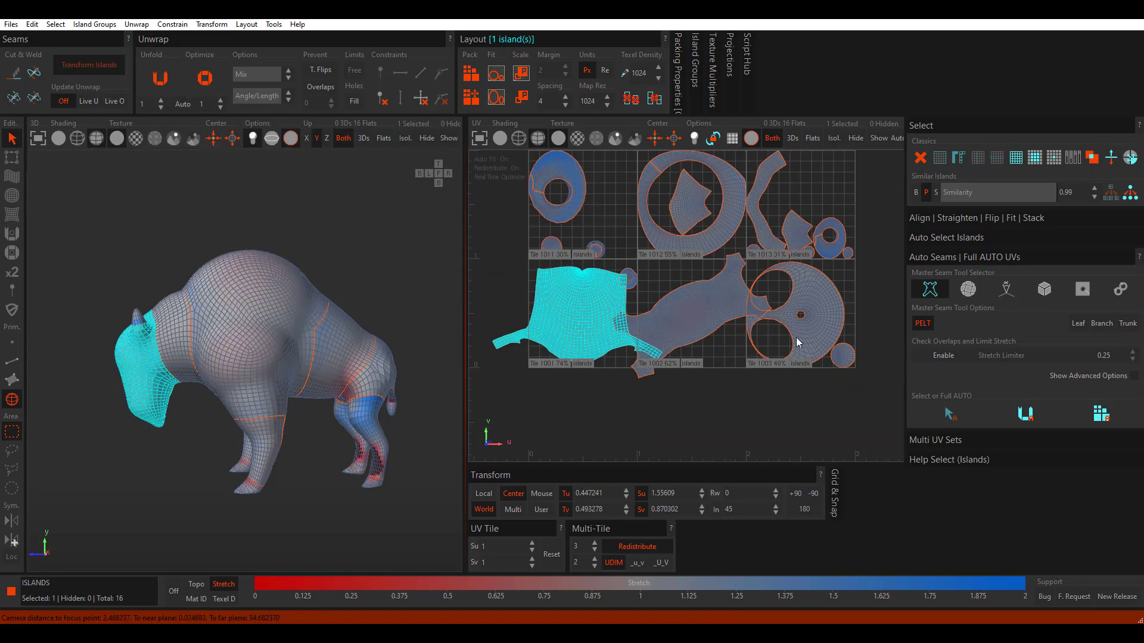
left_click(790, 288)
scroll(804, 294, "up", 3)
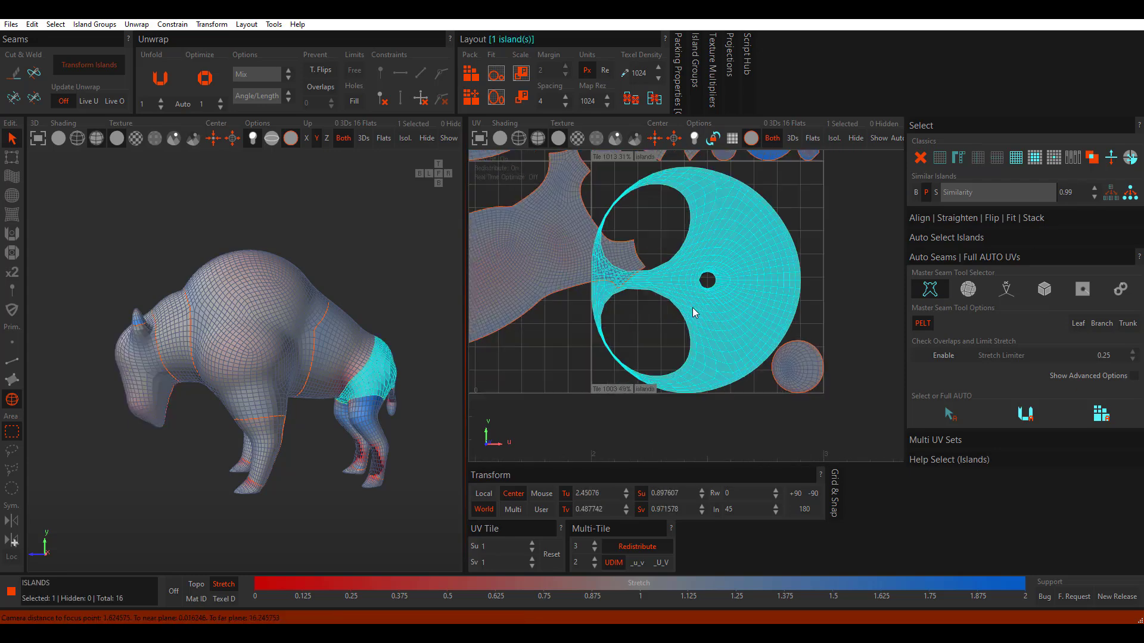
scroll(692, 307, "up", 4)
left_click(154, 70)
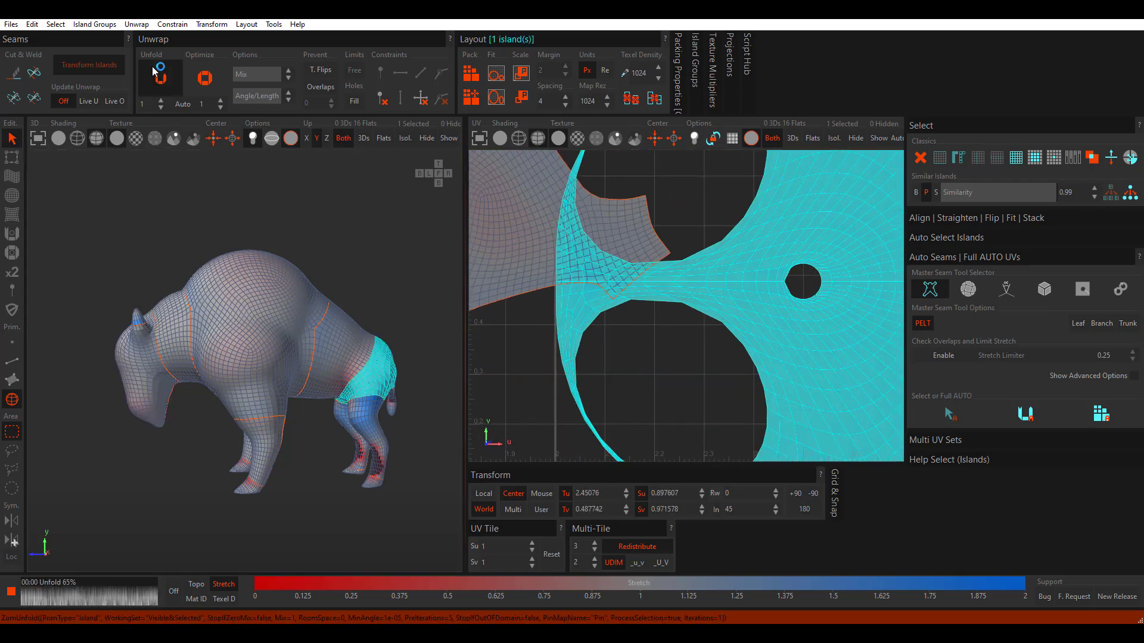
Step: Select the shortest edge path between the inner tops of the two hind legs and cut it as a seam
scroll(695, 301, "down", 3)
left_click_drag(350, 381, 400, 360, "alt")
scroll(417, 387, "up", 5)
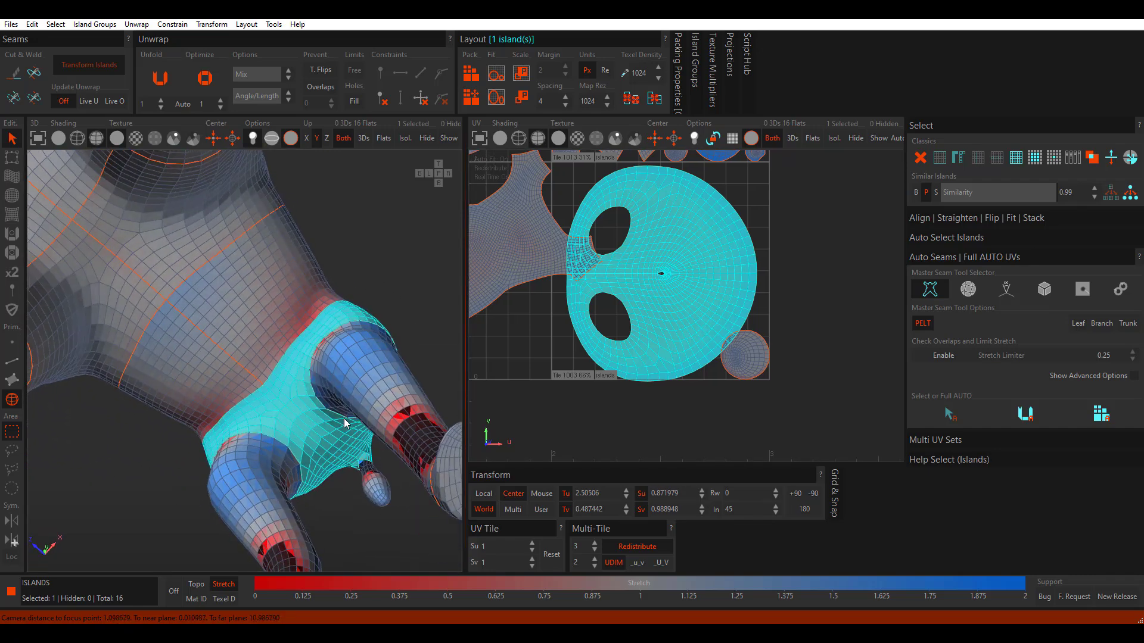
scroll(346, 421, "up", 6)
left_click(288, 402)
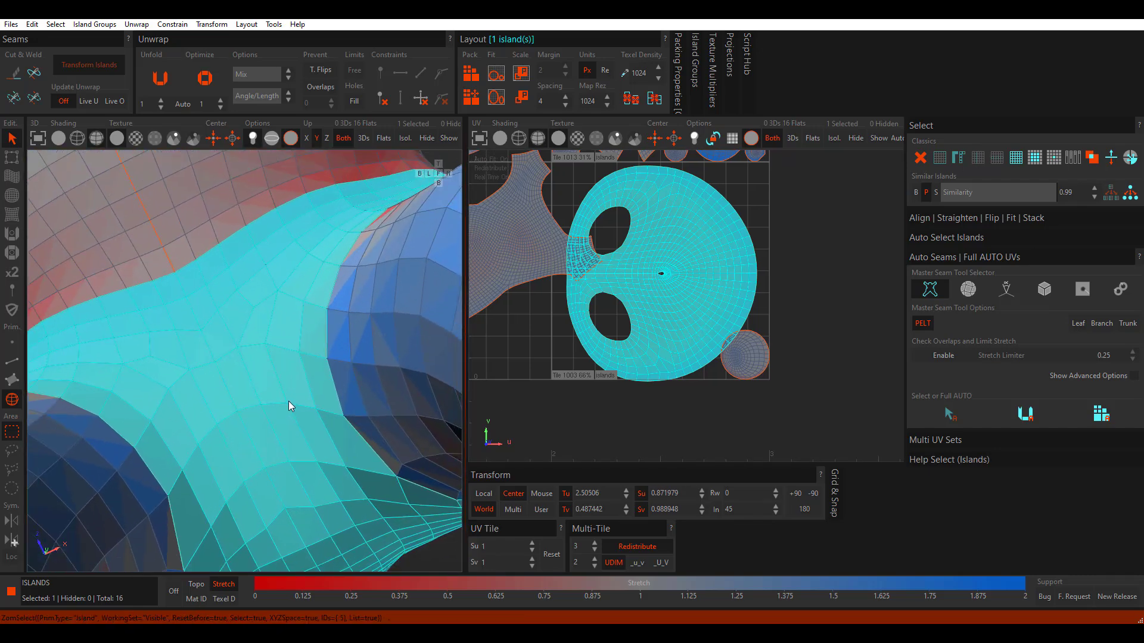
left_click(12, 361)
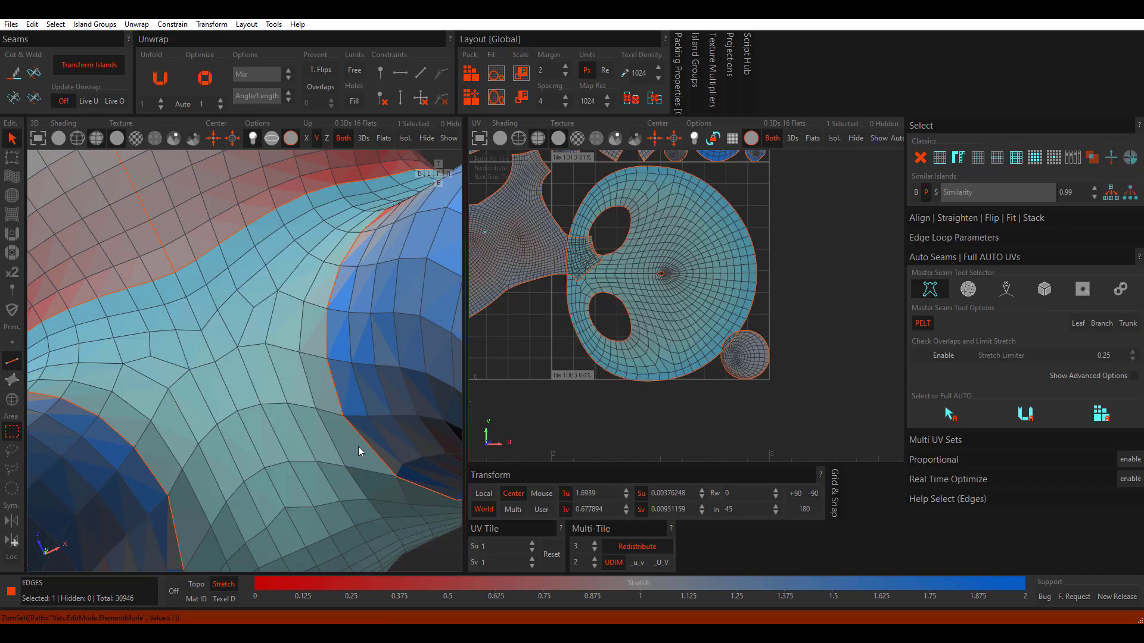
left_click(334, 413)
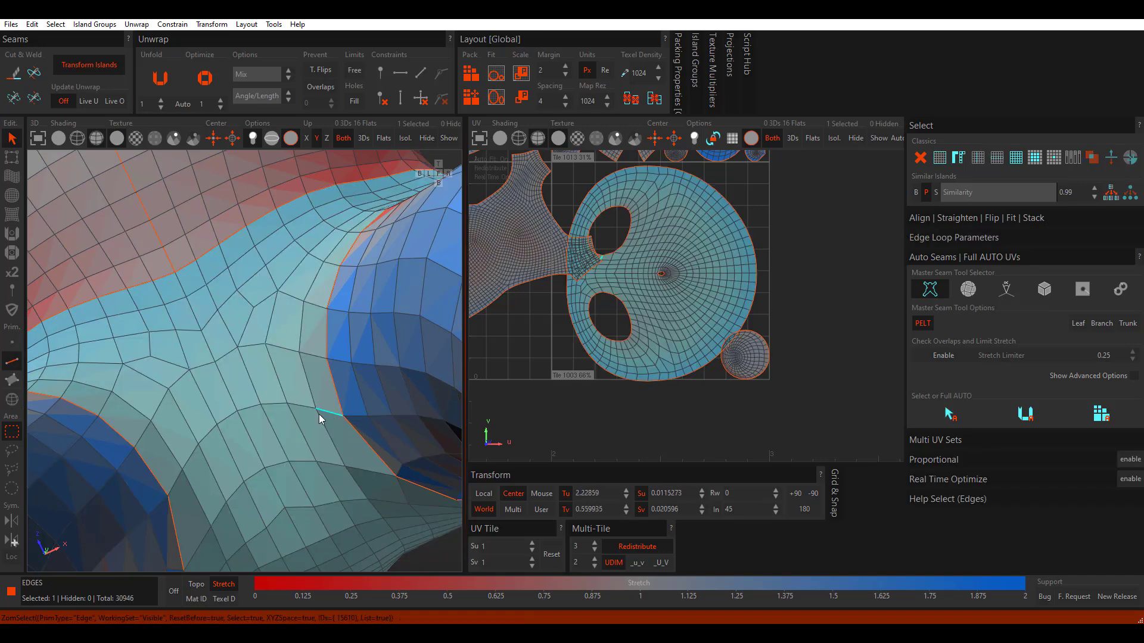
left_click(174, 495, "shift")
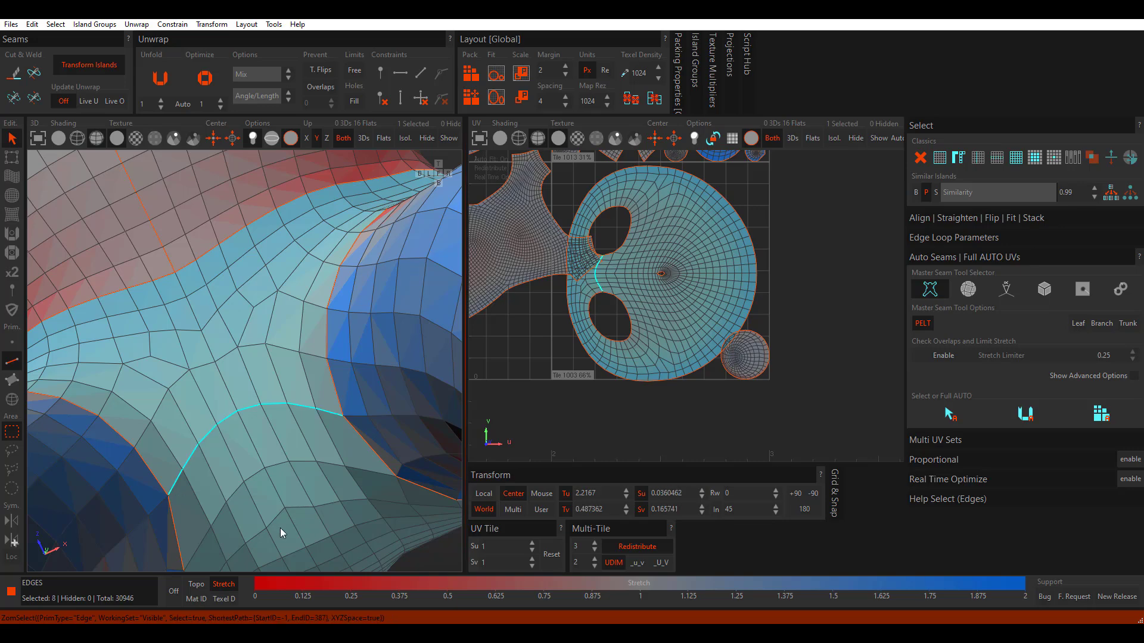
scroll(338, 474, "down", 3)
left_click_drag(338, 474, 221, 565, "alt")
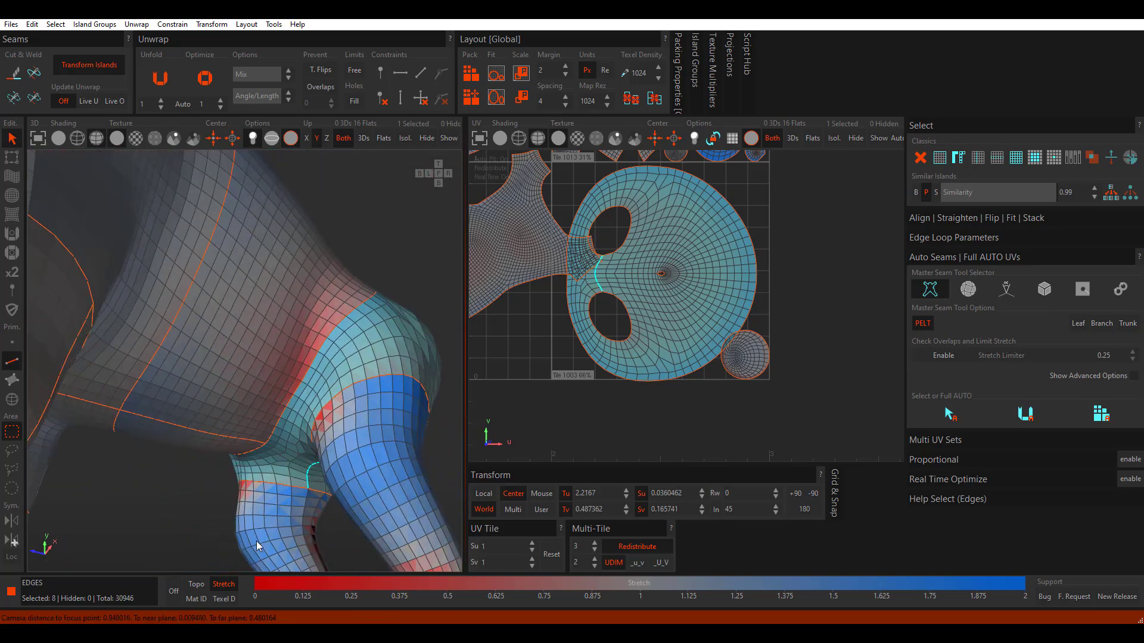
key("c")
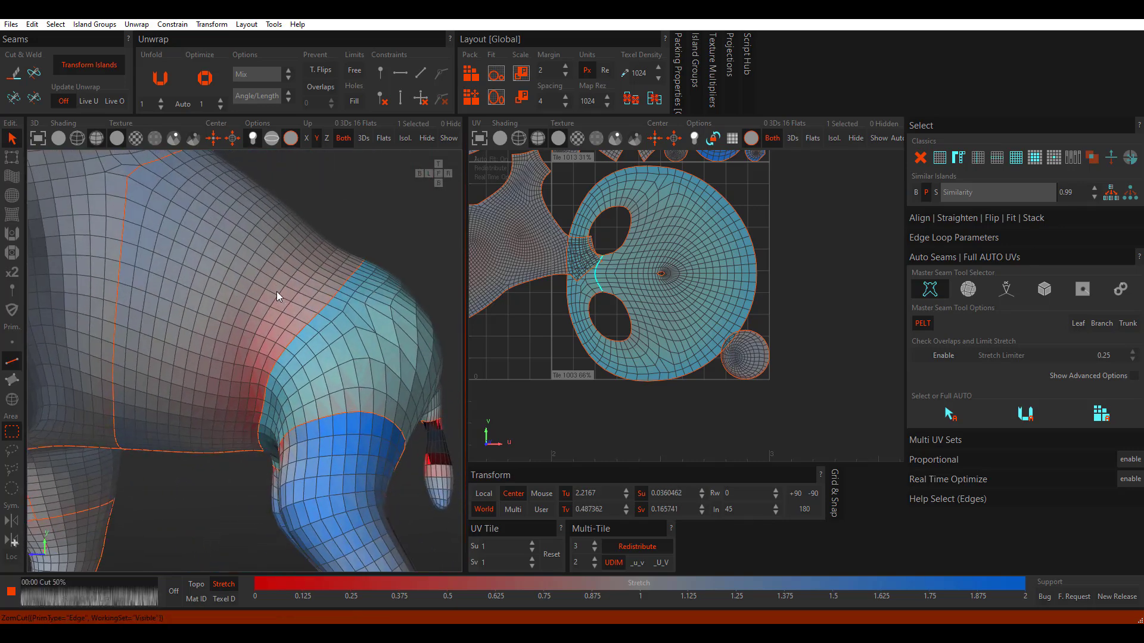
Step: Cut a seam on the hindquarters island along its centre line to the tail opening
scroll(655, 301, "up", 5)
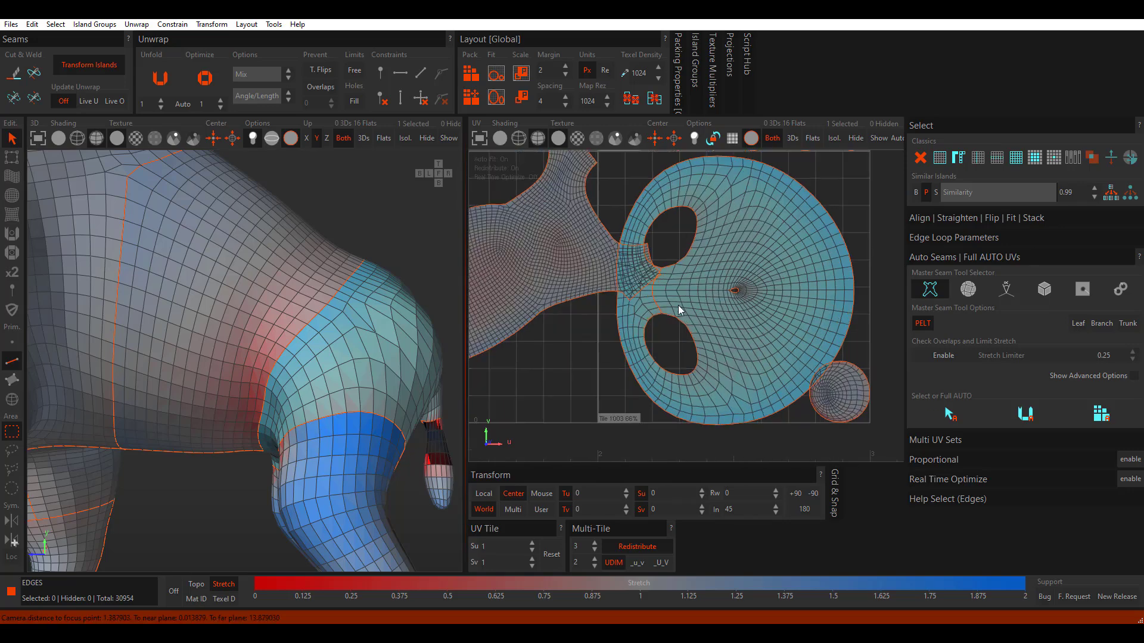
left_click(801, 294)
scroll(598, 308, "down", 4)
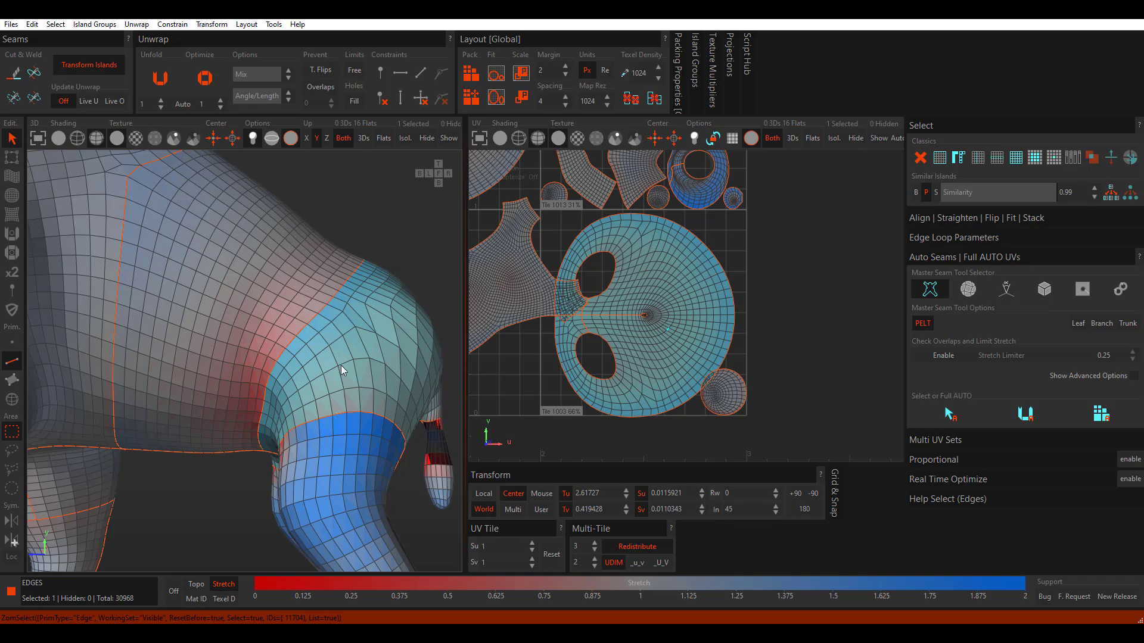
Step: Switch to island selection and unfold the newly cut hindquarters island
scroll(341, 370, "down", 5)
middle_click_drag(342, 370, 61, 452)
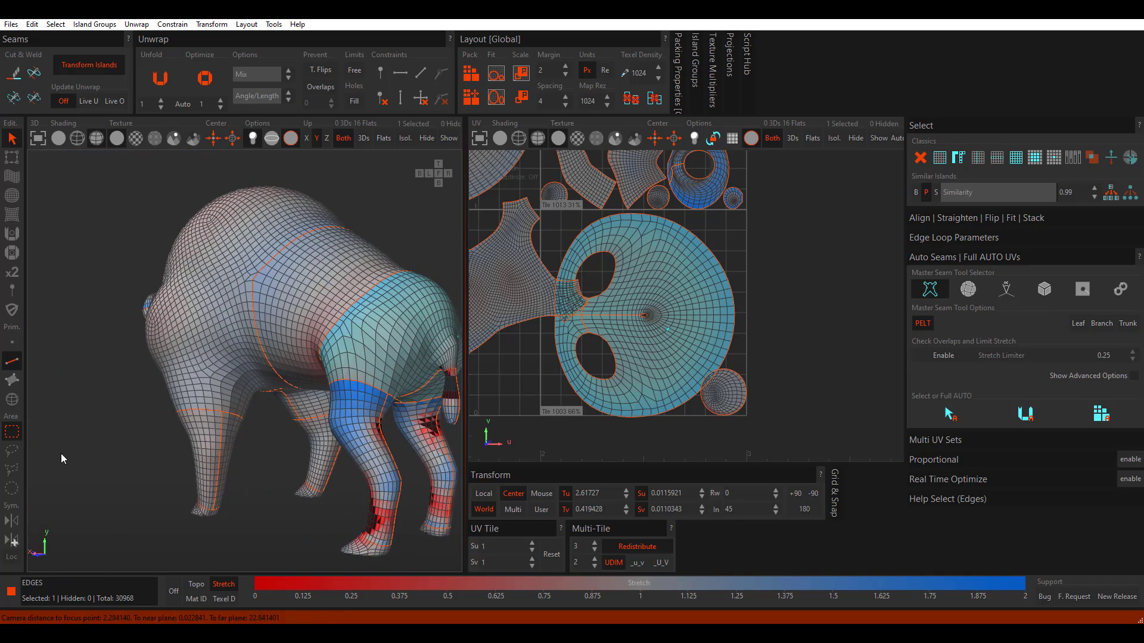
left_click(11, 400)
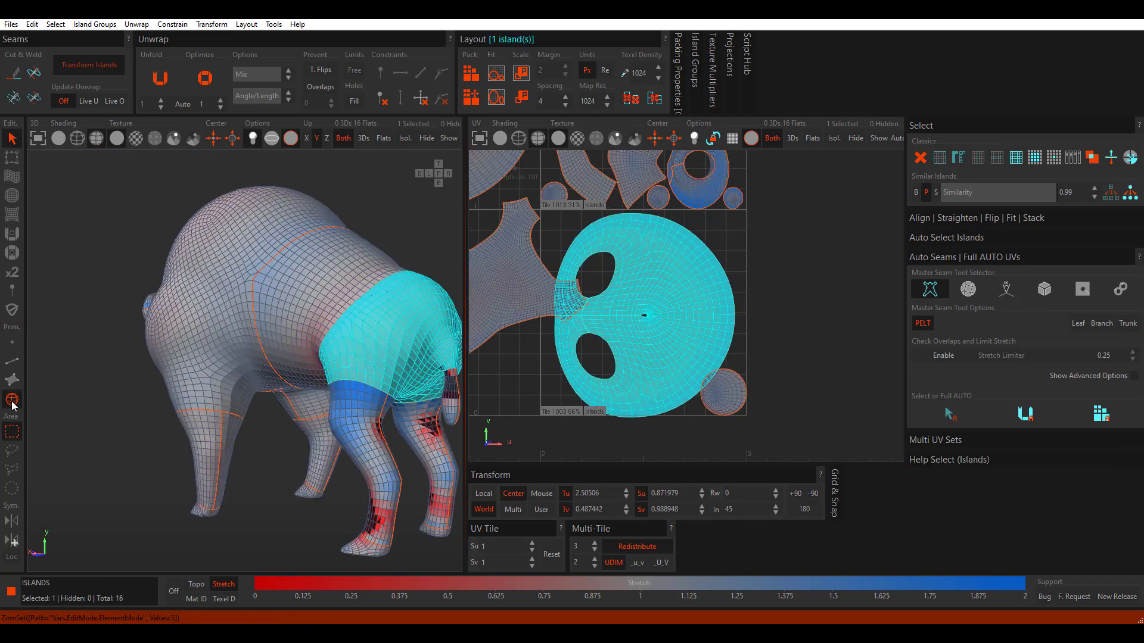
left_click(390, 319)
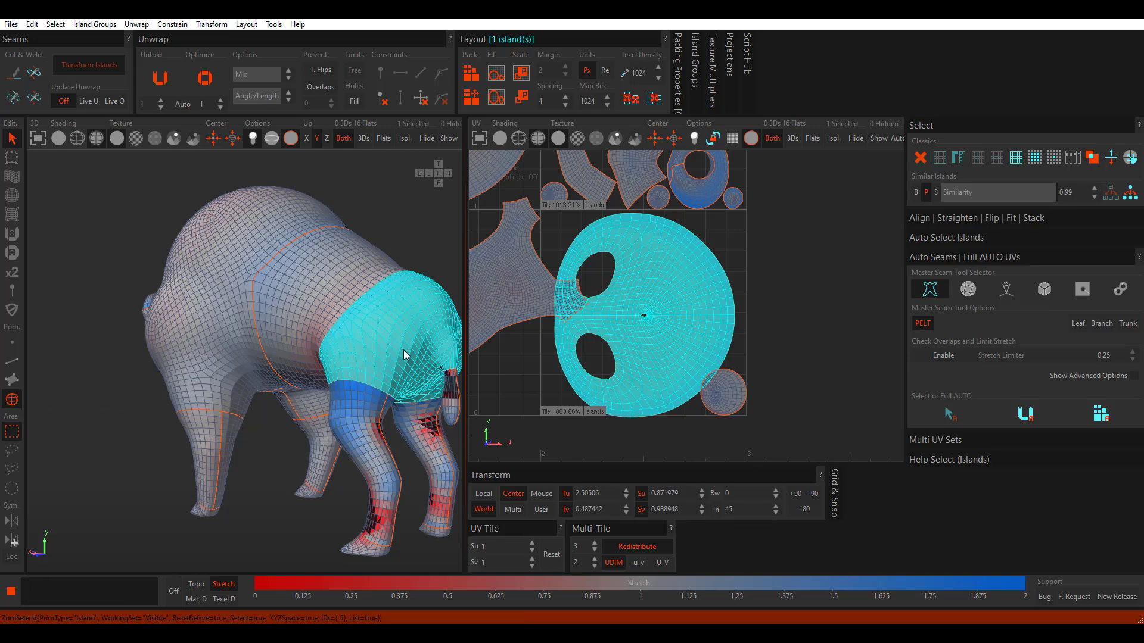
key("u")
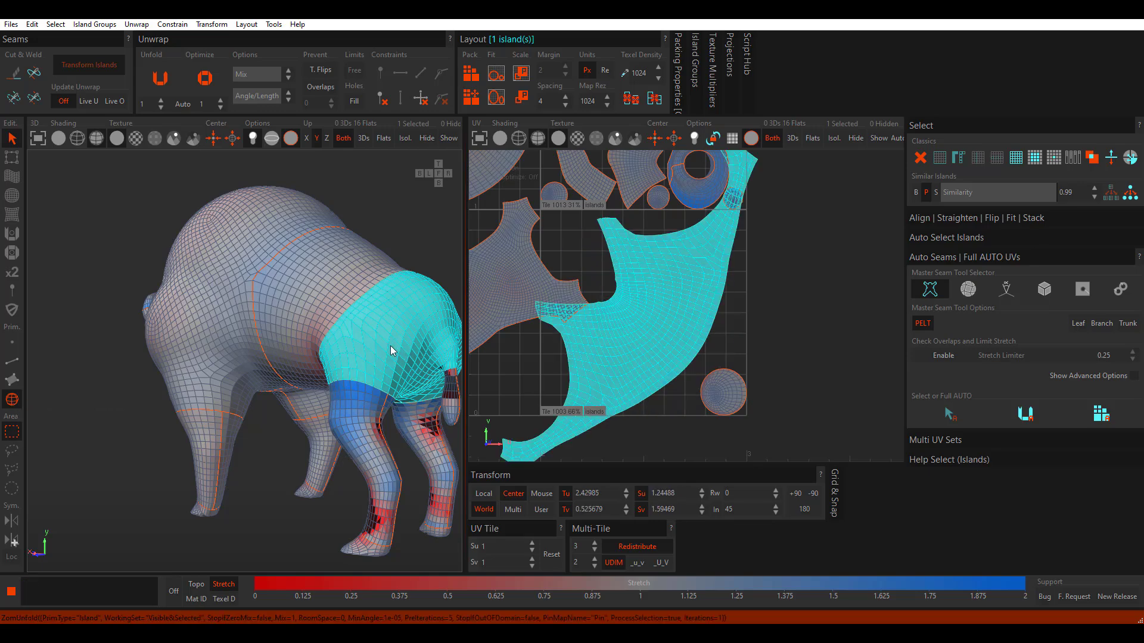
Step: Select all islands across the UV tiles and optimize them
scroll(554, 345, "down", 5)
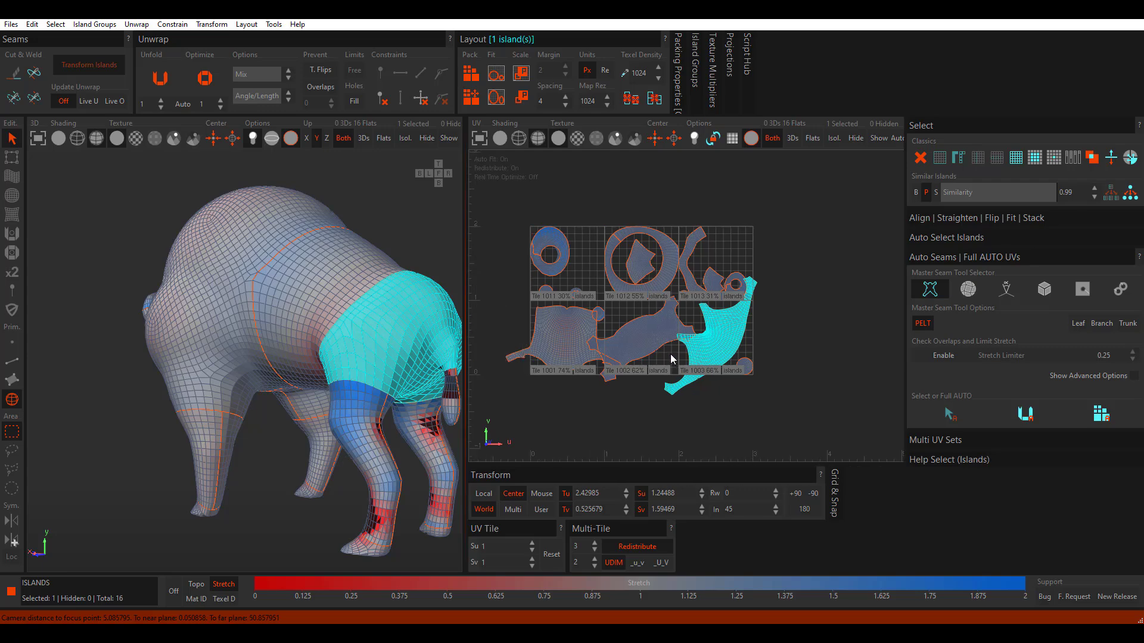
left_click_drag(499, 197, 865, 451)
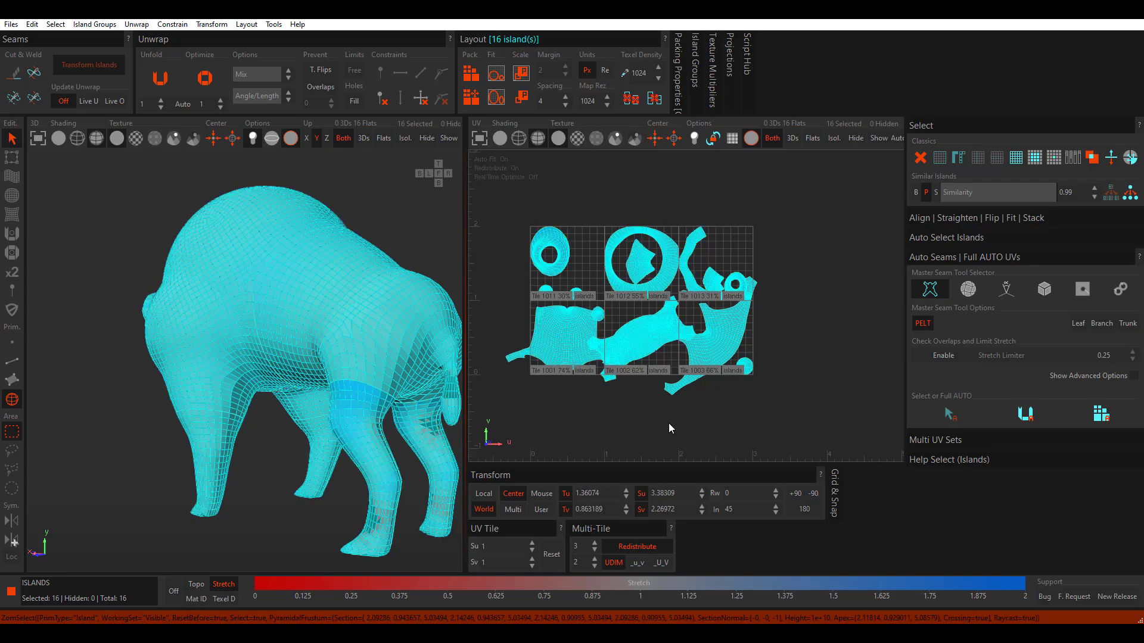
key("o")
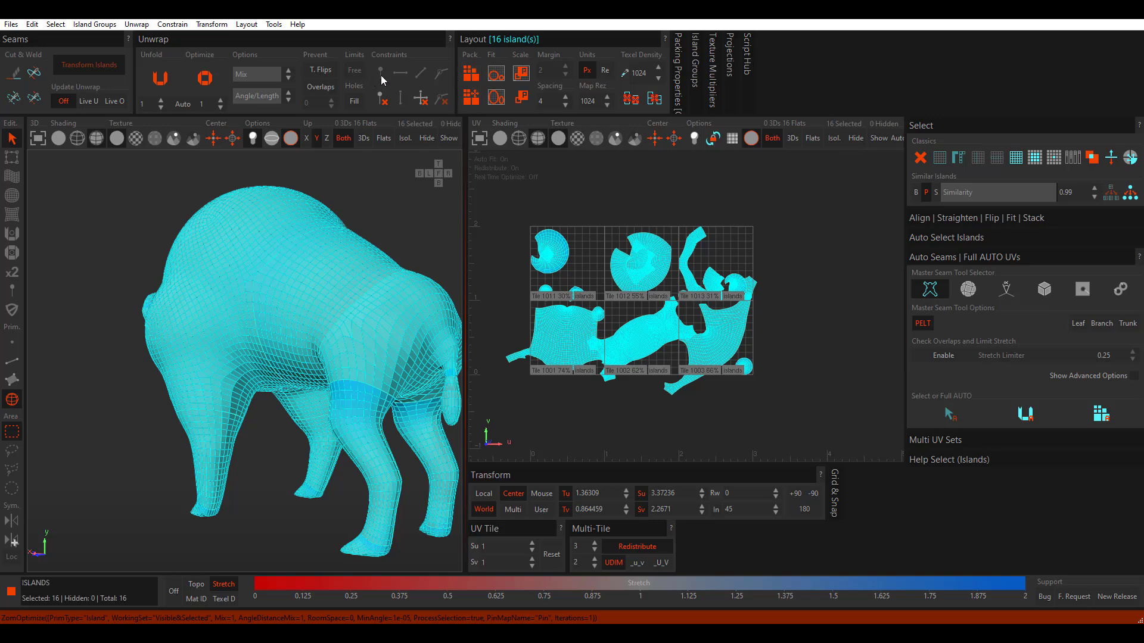
Step: Try the pin map brush on the hind leg island in tile 1011, undo the stroke, and try the protect map brush
left_click(381, 106)
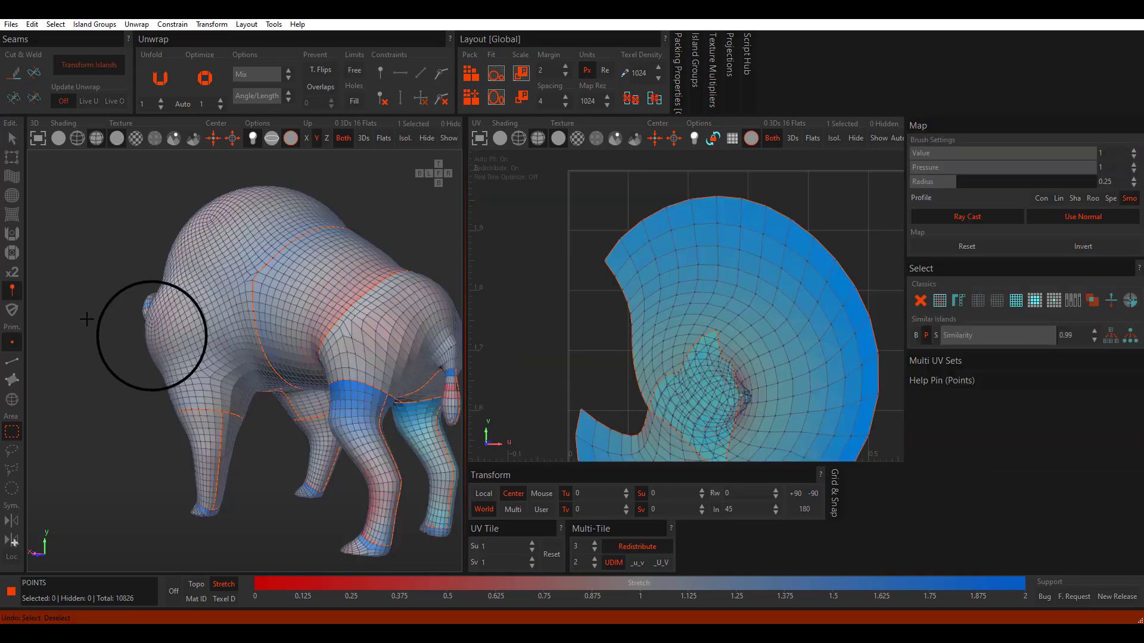
mouse_move(651, 258)
left_mouse_down()
mouse_move(693, 233)
mouse_move(758, 242)
mouse_move(792, 229)
mouse_move(733, 222)
left_mouse_up()
key("ctrl+z")
mouse_move(77, 331)
left_mouse_down("alt")
mouse_move(179, 371)
mouse_move(171, 405)
mouse_move(212, 395)
mouse_move(51, 332)
left_mouse_up("alt")
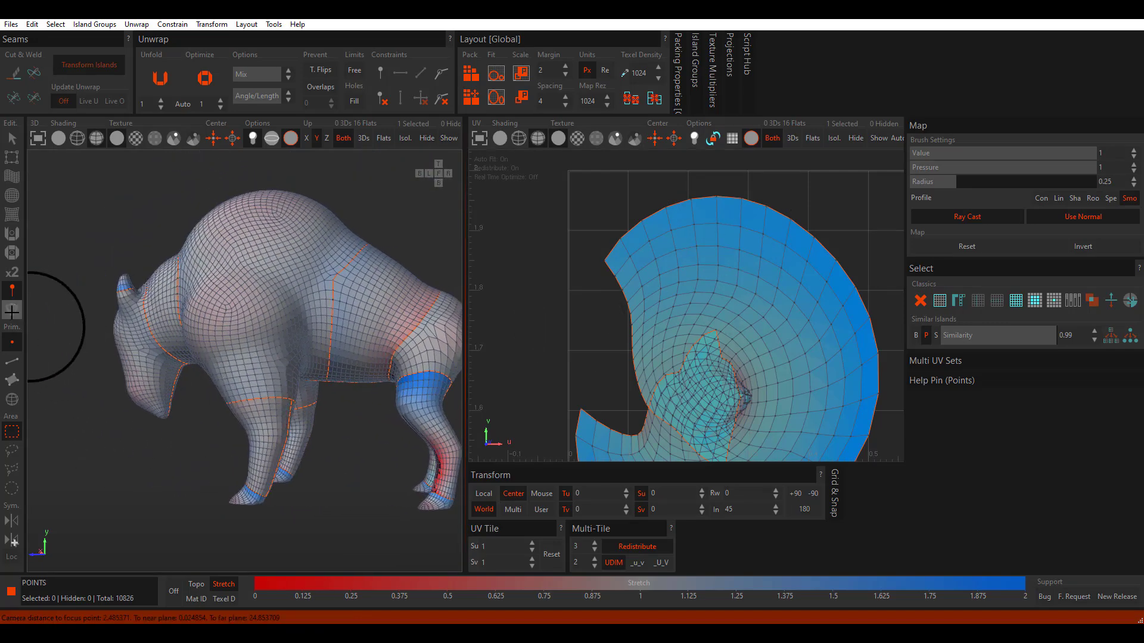
left_click(11, 310)
mouse_move(620, 255)
left_mouse_down()
mouse_move(719, 203)
mouse_move(649, 239)
mouse_move(737, 209)
mouse_move(702, 224)
left_mouse_up()
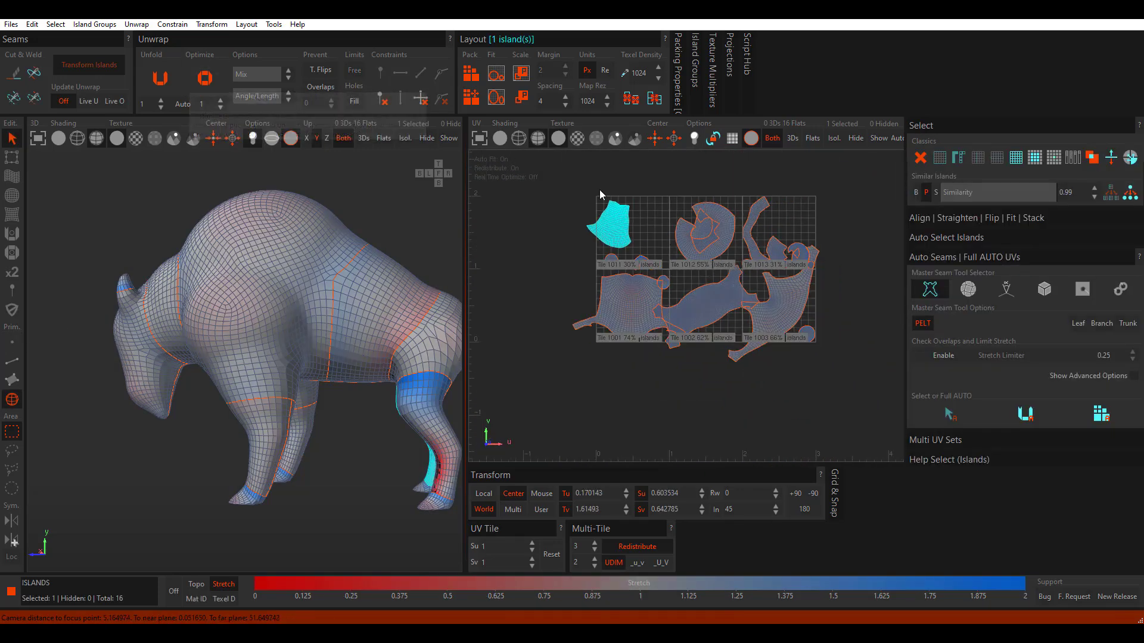
Step: Select all islands across the UV tiles and unfold them
left_click_drag(599, 190, 911, 391)
left_click(159, 78)
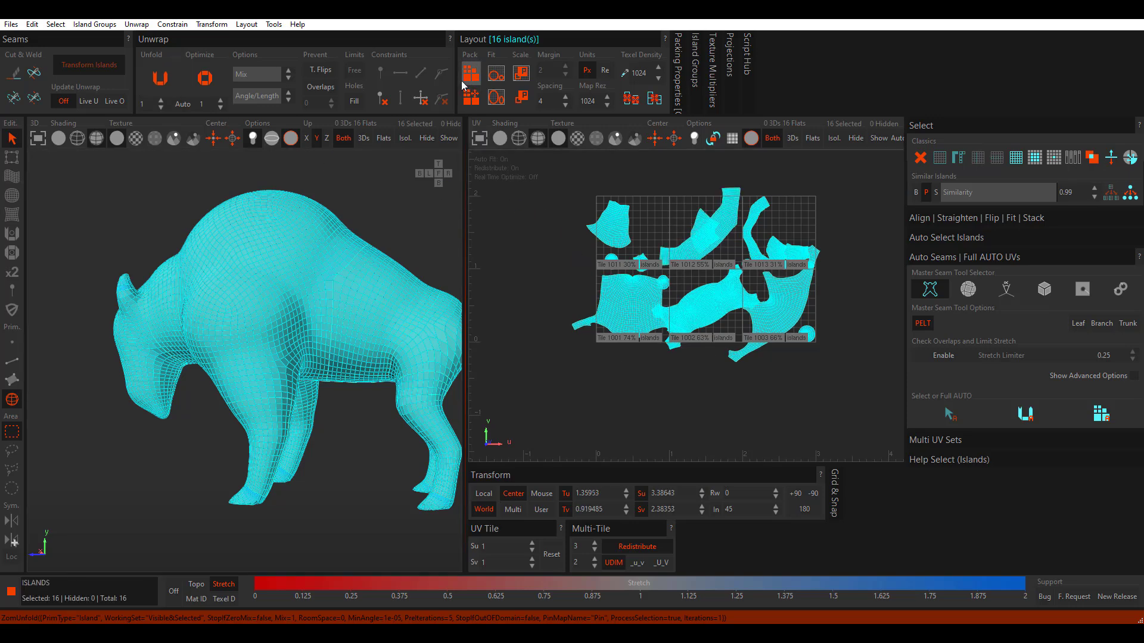
Step: Examine the Packing Properties, the Auto Select Islands filters and the Align, Straighten, Flip, Fit and Stack tools
left_click(684, 98)
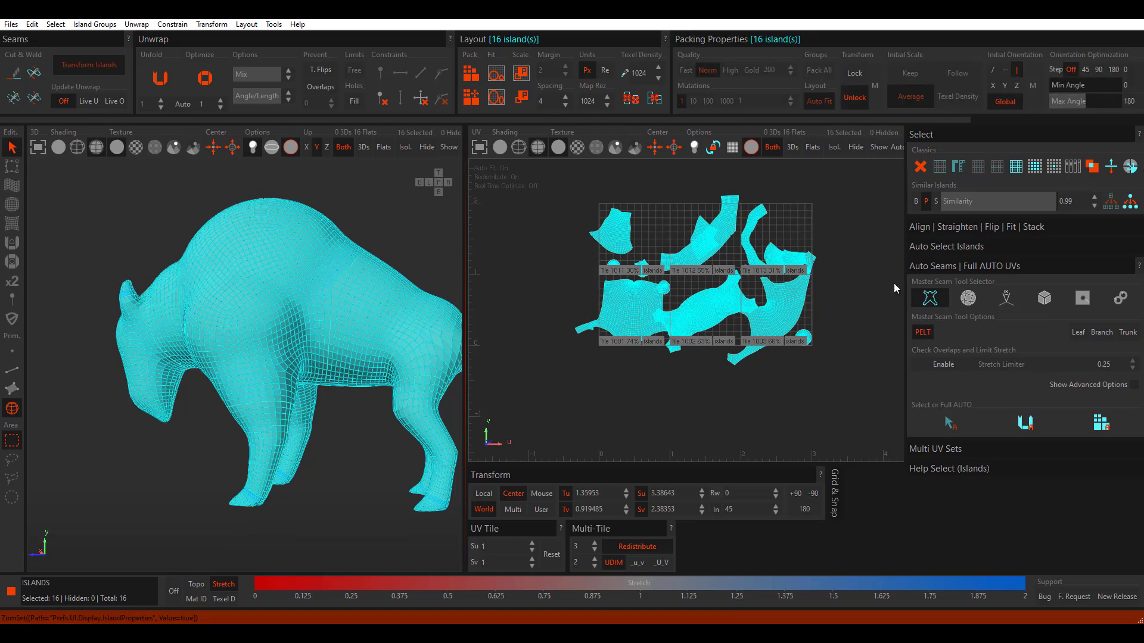
left_click(936, 246)
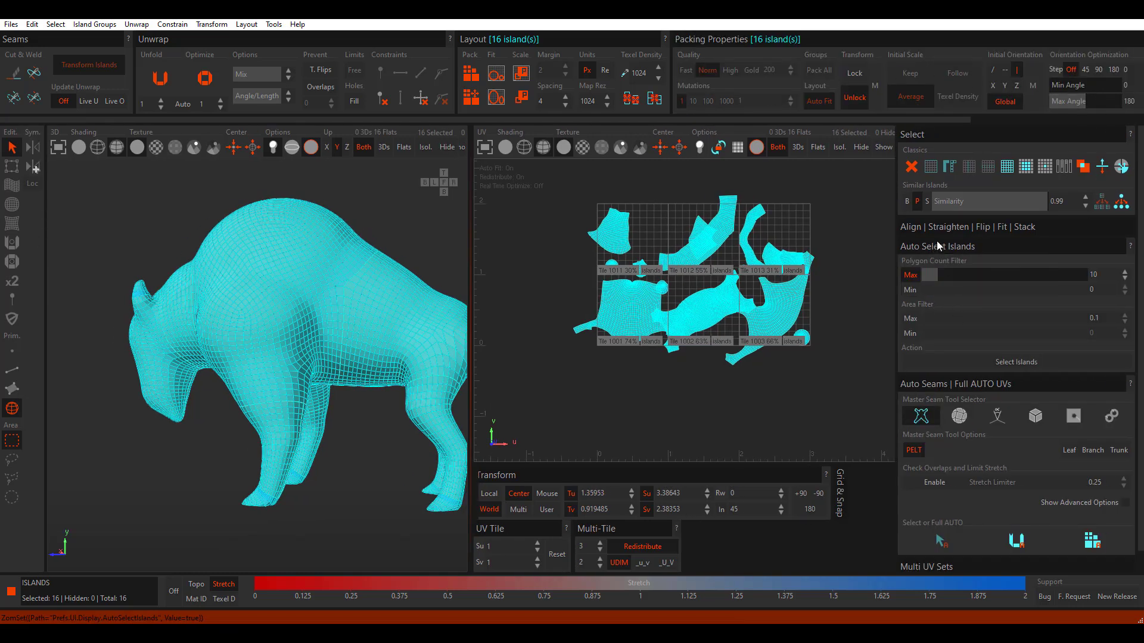
left_click(939, 227)
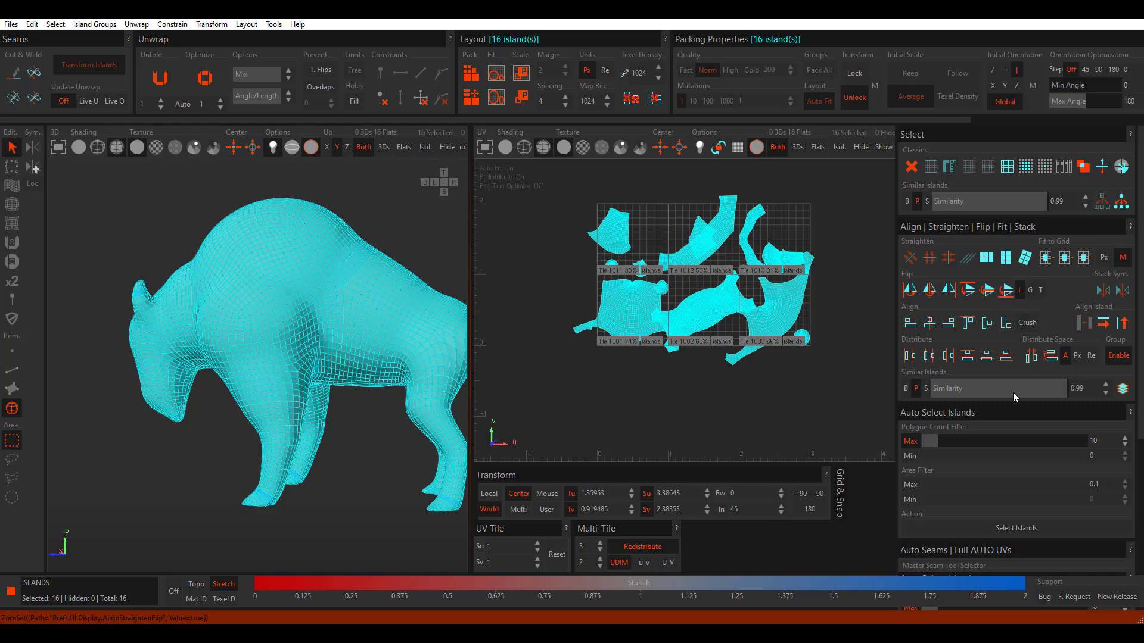
left_click(946, 226)
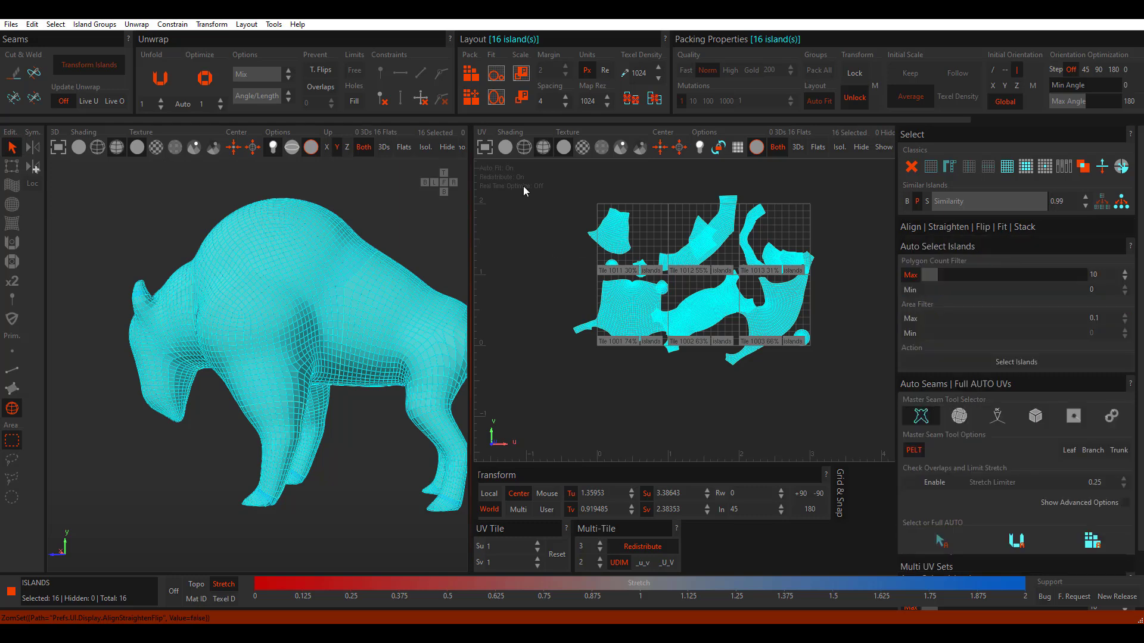
Step: Pack all the selected islands across the six UDIM tiles
left_click(476, 75)
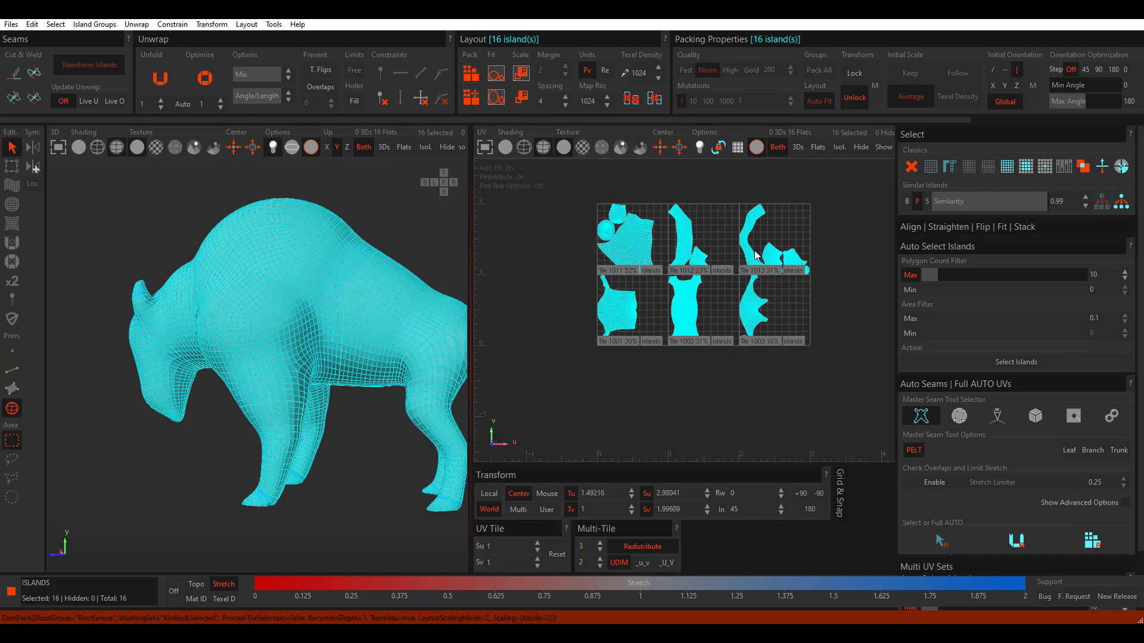
scroll(754, 250, "up", 3)
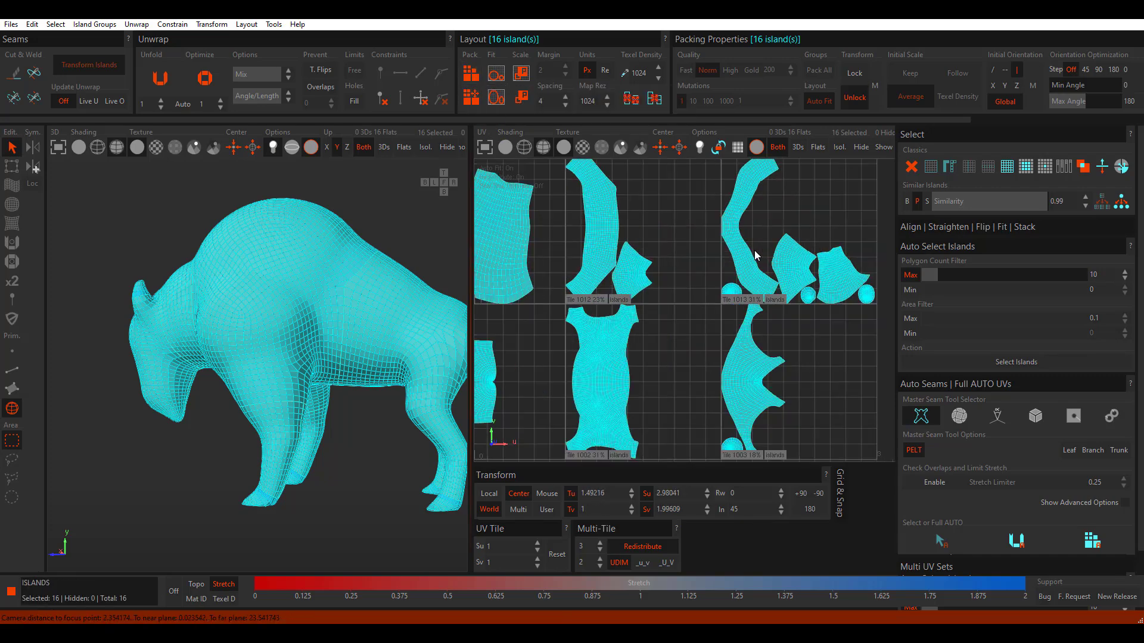
Step: Show the checker texture on the deselected bison in the 3D view and switch to the Optimize brush
left_click(156, 148)
left_click(112, 214)
mouse_move(177, 231)
middle_mouse_down()
mouse_move(366, 270)
mouse_move(243, 263)
mouse_move(365, 300)
mouse_move(244, 285)
middle_mouse_up()
scroll(234, 277, "up", 4)
key("o")
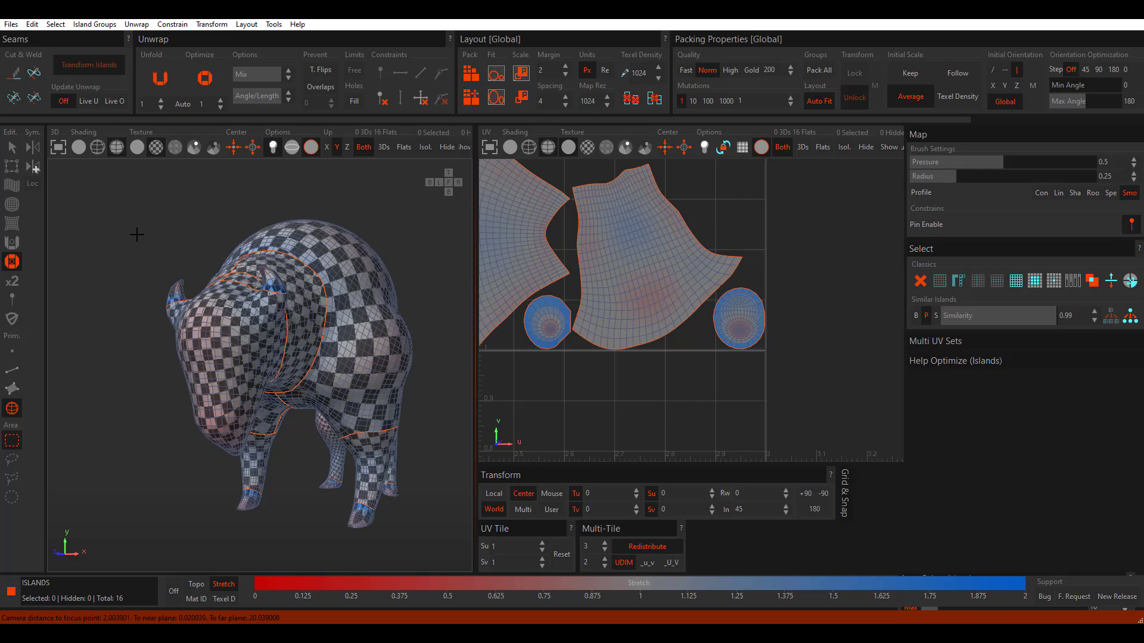
Step: Open the Preferences dialog
left_click(58, 25)
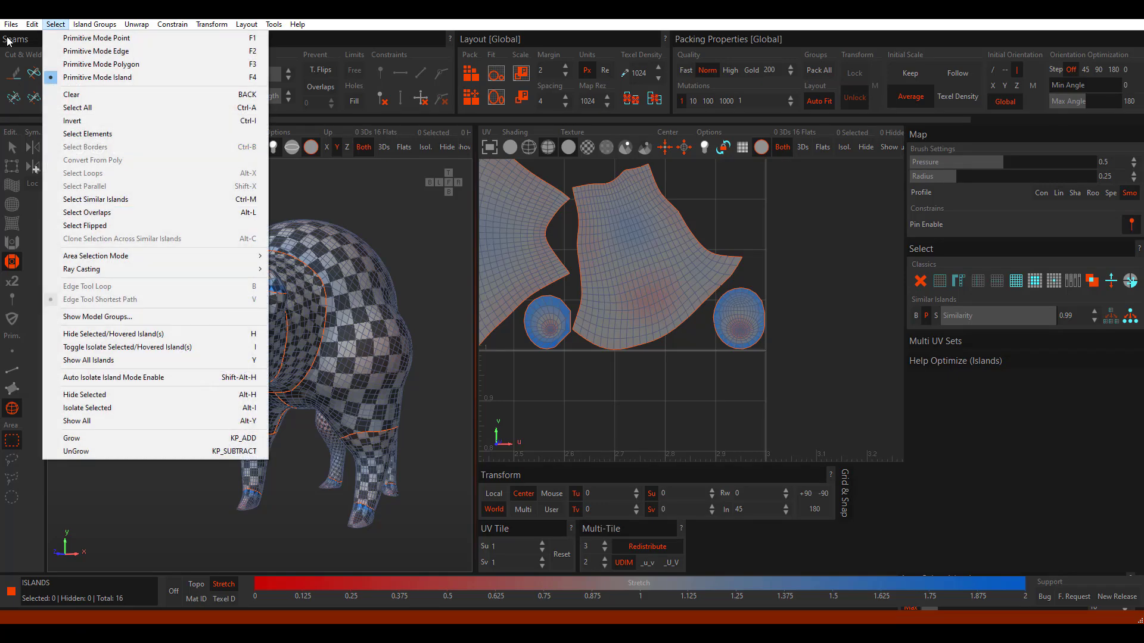
mouse_move(32, 24)
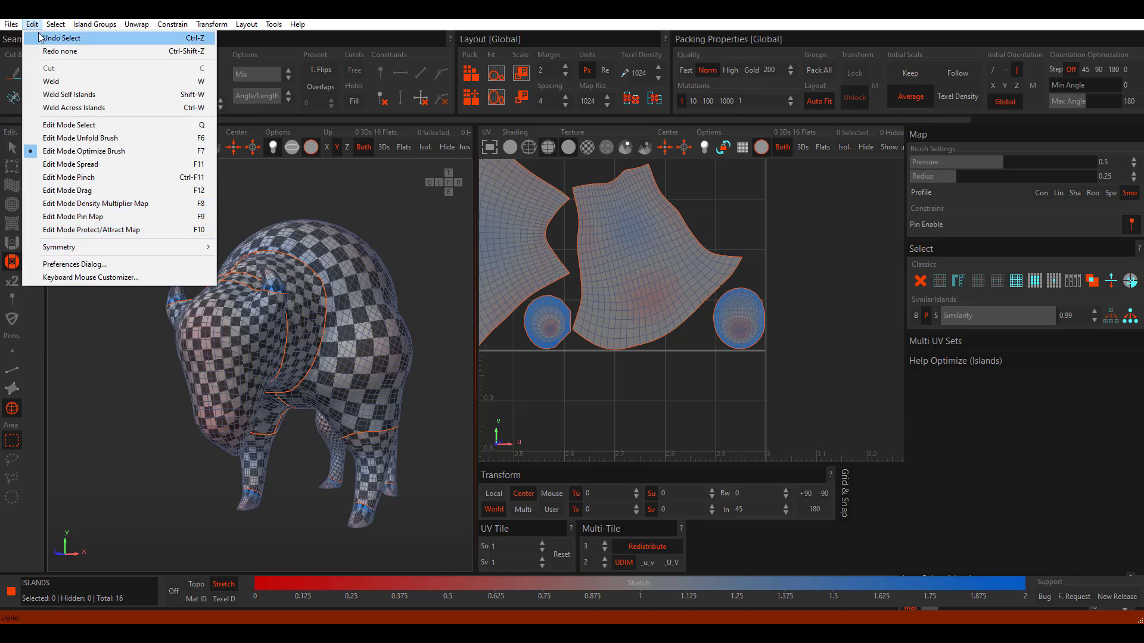
left_click(73, 265)
Step: Set the 3D Background Up Part colour to black and move the Preferences dialog clear of the 3D view
left_click(250, 238)
left_click(69, 207)
left_click(80, 256)
left_click_drag(199, 60, 586, 69)
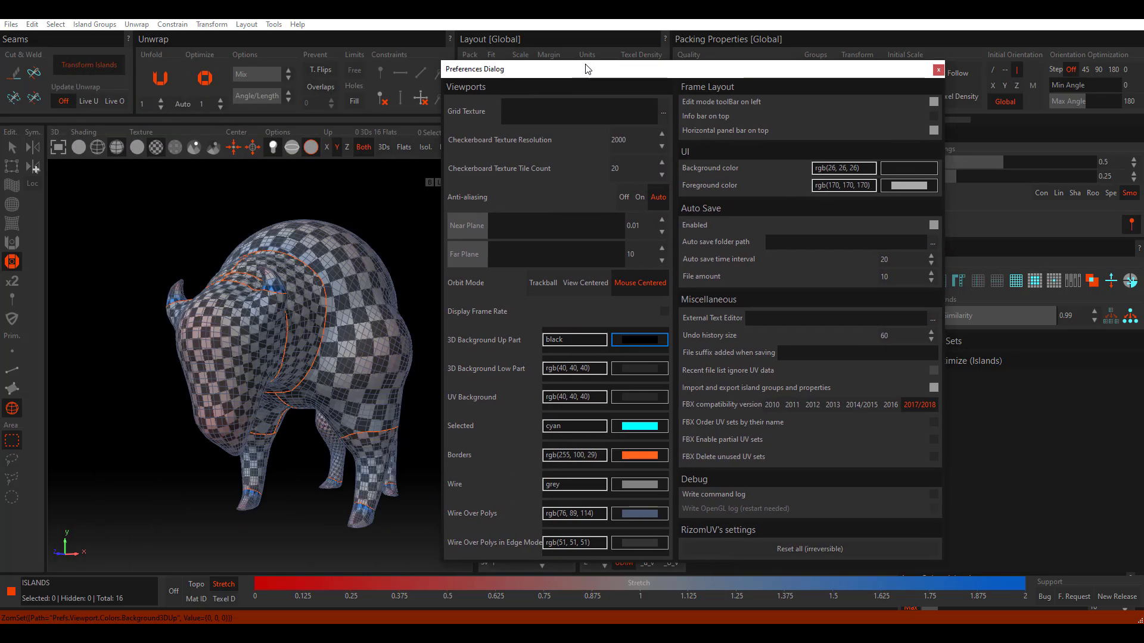
Step: Set the 3D Background Up Part colour to dark grey, rgb(32, 32, 32)
left_click(639, 339)
left_click(490, 215)
left_click(474, 216)
left_click(489, 215)
left_click(470, 264)
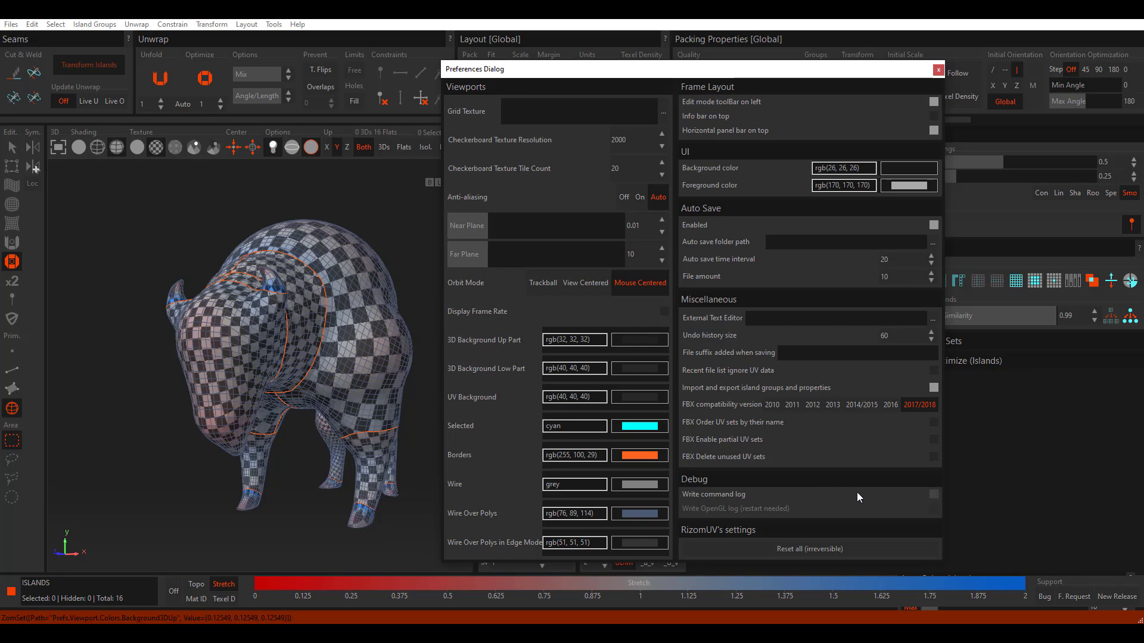
Step: Turn on writing of the command log and close the Preferences dialog
left_click(932, 498)
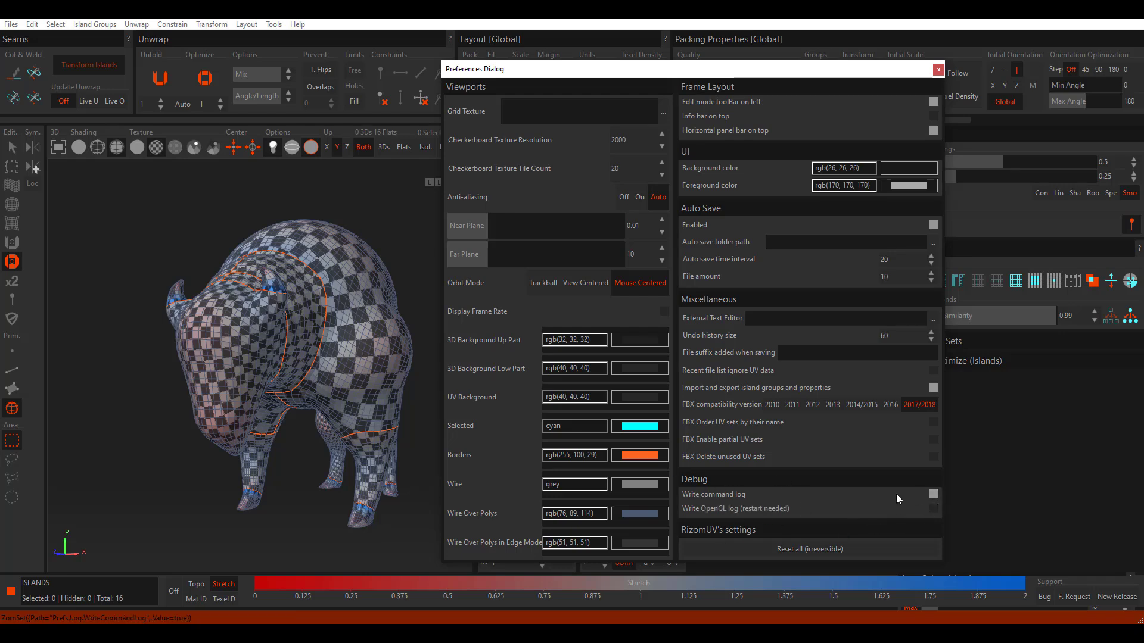
key("Escape")
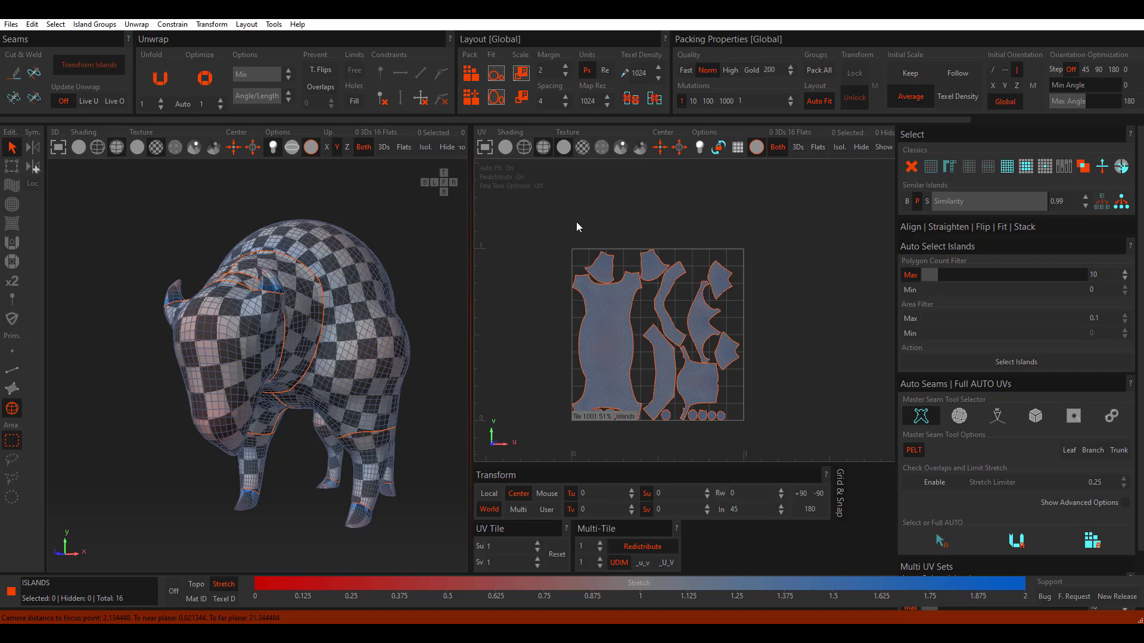
Step: Enable prevention of both overlaps and triangle flips for unwrapping, and clear the island selection
left_click(326, 87)
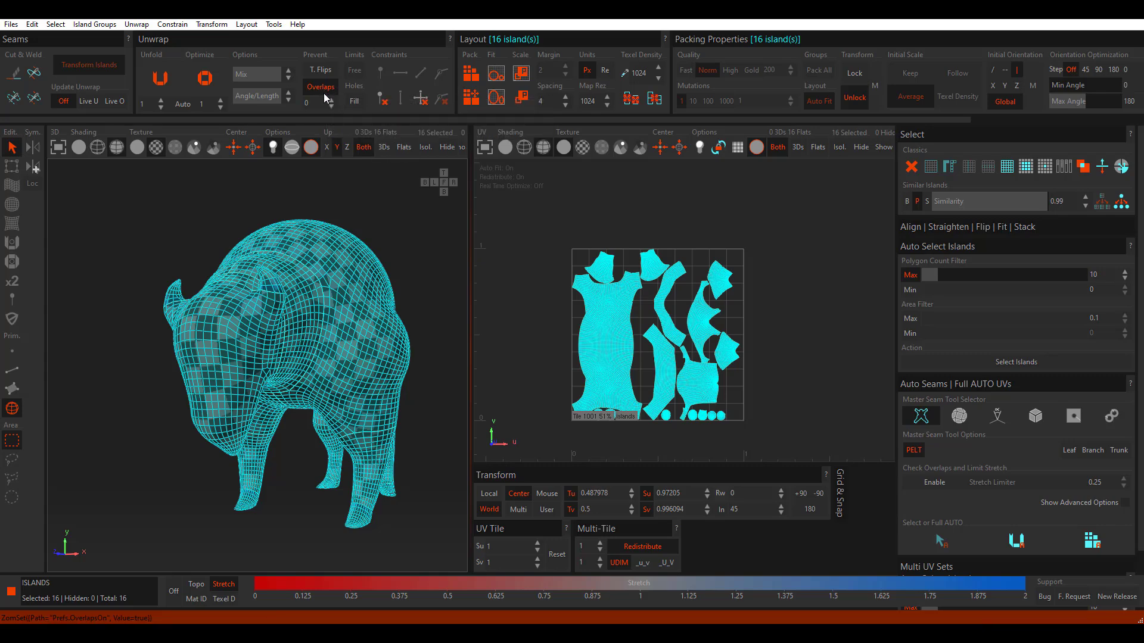
left_click(320, 70)
scroll(702, 329, "up", 3)
left_click(442, 317)
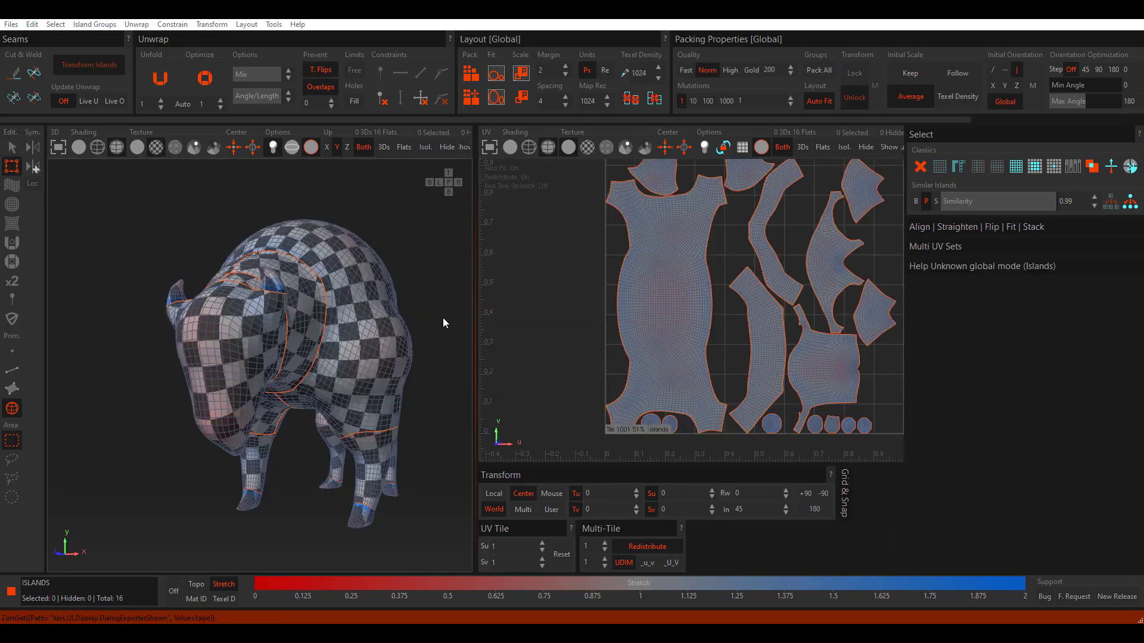
Step: Open the File Exporter dialog with the bison's image stamp and mesh file export options
left_click(11, 24)
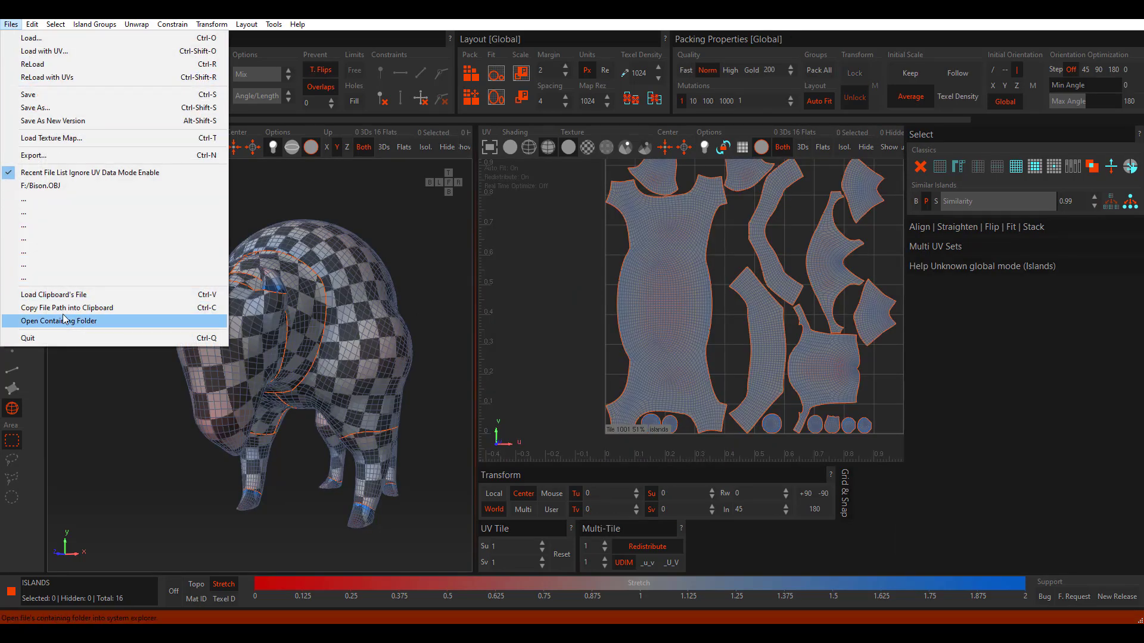
left_click(61, 153)
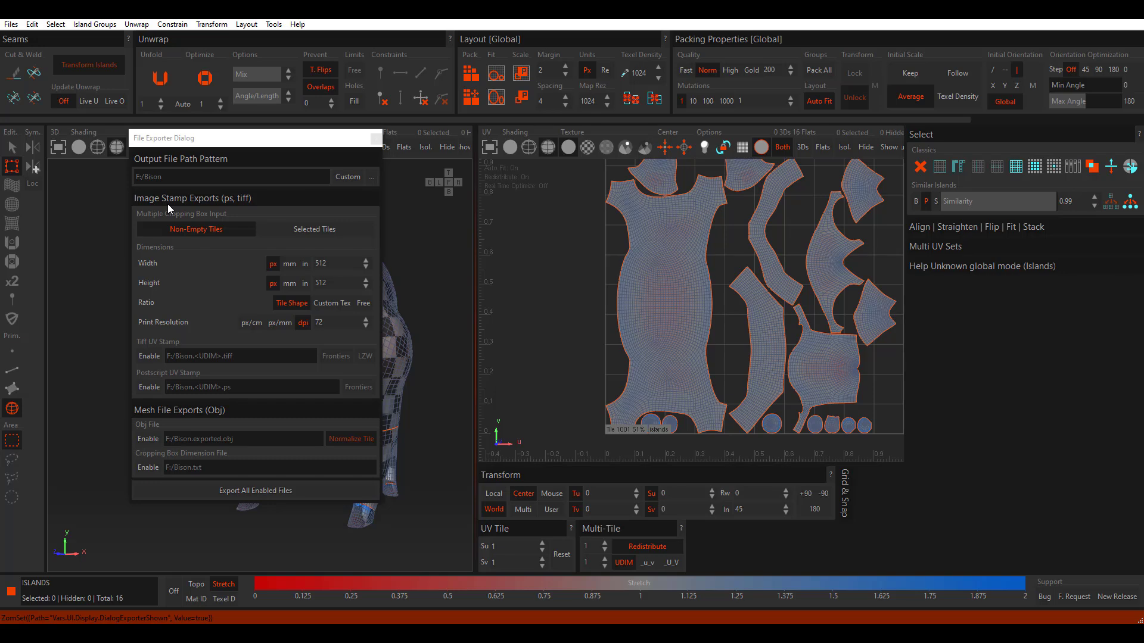
left_click(338, 266)
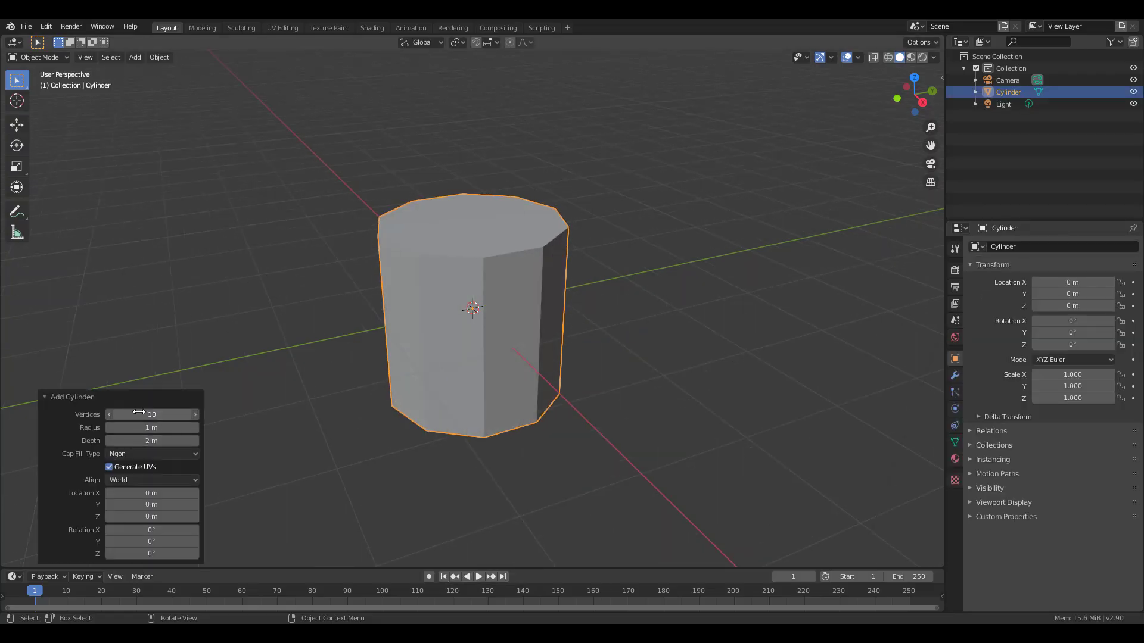
Step: In Blender, edit the ten-sided cylinder and push its top face down with Extrude Manifold to form a low disc
key("Tab")
left_click(16, 256)
key("3")
left_click(471, 226)
left_click_drag(470, 158, 471, 301)
Step: Inset the low disc's top face twice, with a last thickness of about 0.13 m, and activate the Move tool
key("i")
left_click(536, 358)
key("i")
left_click(551, 361)
middle_click_drag(551, 381, 543, 447)
key("shift+space")
key("g")
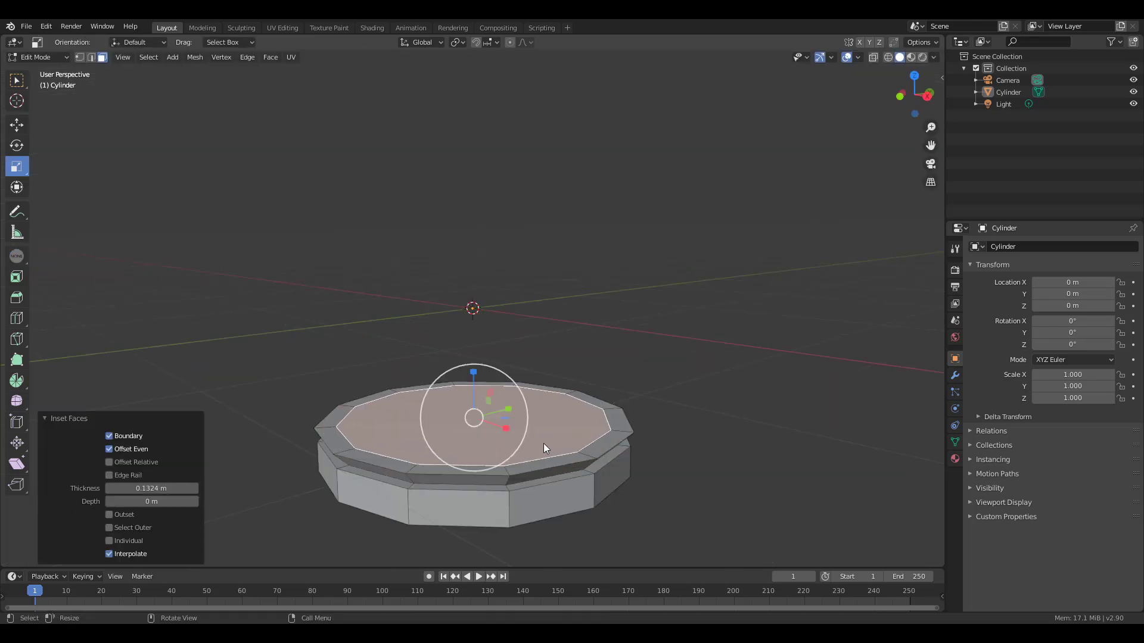
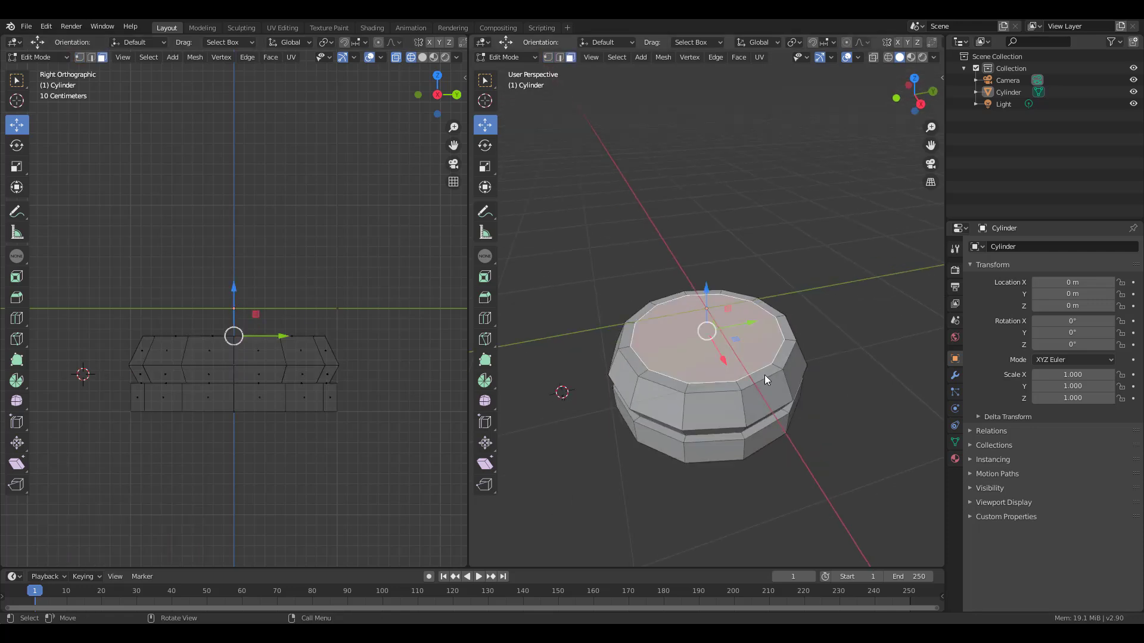
Step: Extrude the base's top face upward into a tall tower shaft and scale its upper end to about 0.73
left_click_drag(246, 357, 246, 232)
key("s")
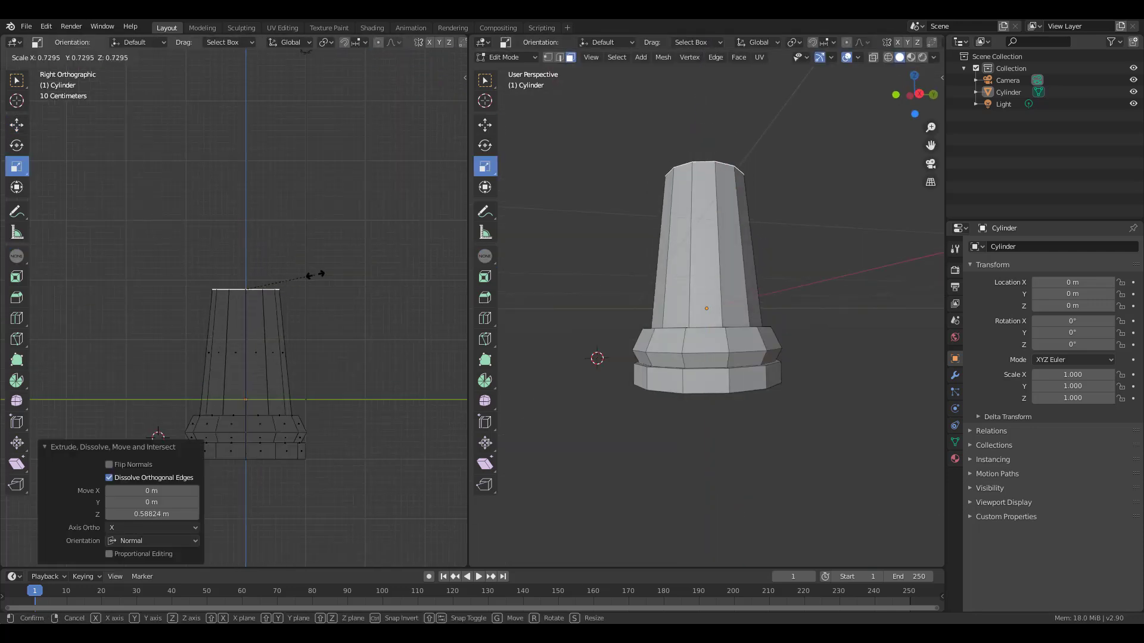
left_click(314, 273)
Step: Extrude a collar at the top of the shaft and scale its upper face outward by about 1.139
scroll(256, 288, "up", 2)
left_click_drag(256, 289, 250, 192)
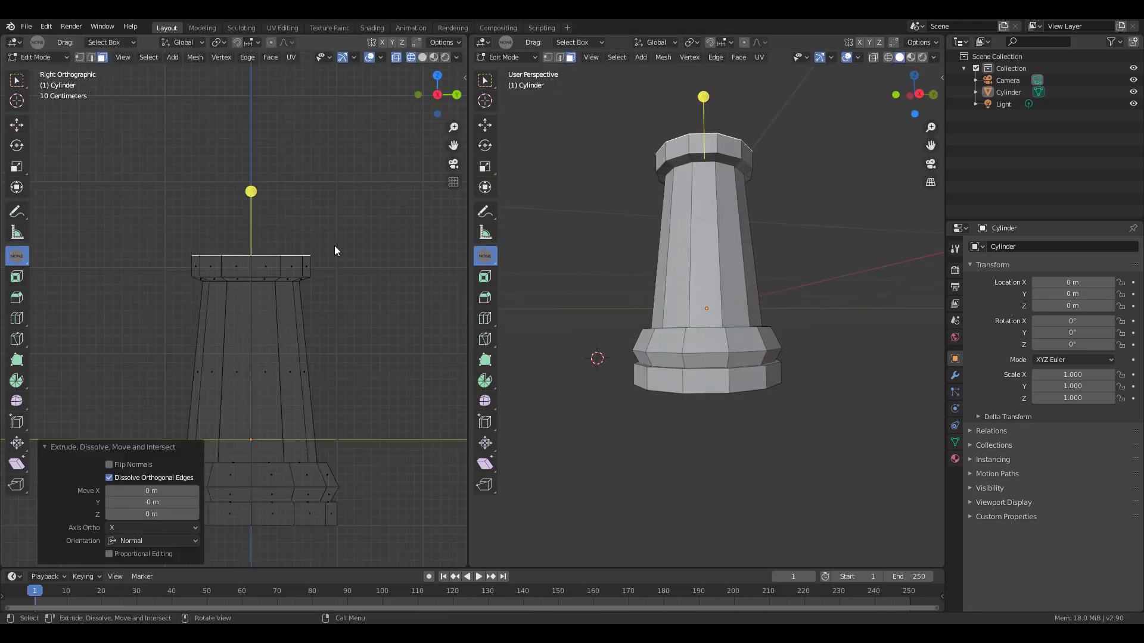
middle_click_drag(715, 298, 745, 280)
scroll(703, 251, "up", 3)
key("i")
left_click(679, 238)
key("s")
left_click(260, 184)
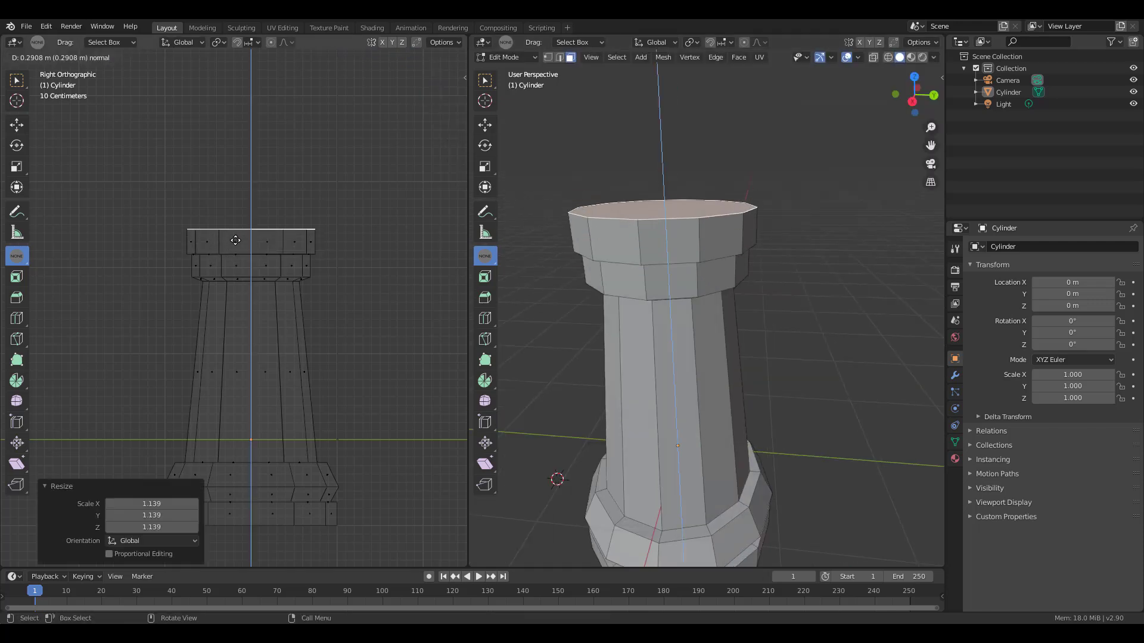
Step: Inset the collar's top face and extrude rim sections down about 0.333 m to form the rook's battlements
key("i")
left_click(717, 241)
key("e")
left_click(707, 227)
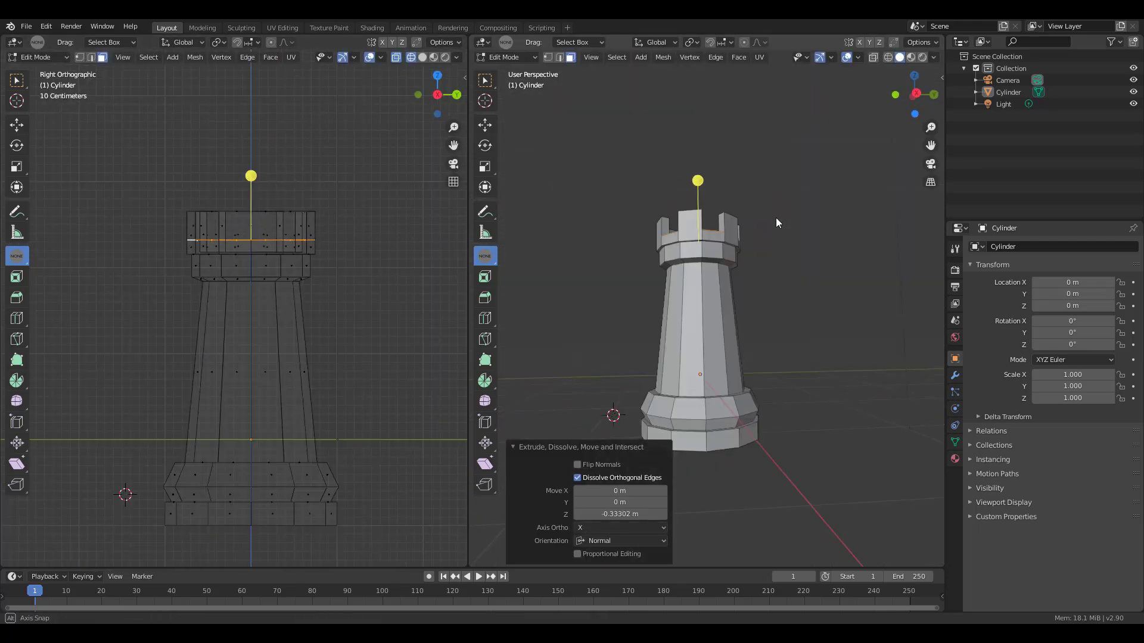
Step: Inset the tower's selected faces and switch to edge selection with the Move tool
middle_click_drag(776, 217, 756, 387)
key("i")
left_click(747, 427)
key("2")
key("shift+space")
key("g")
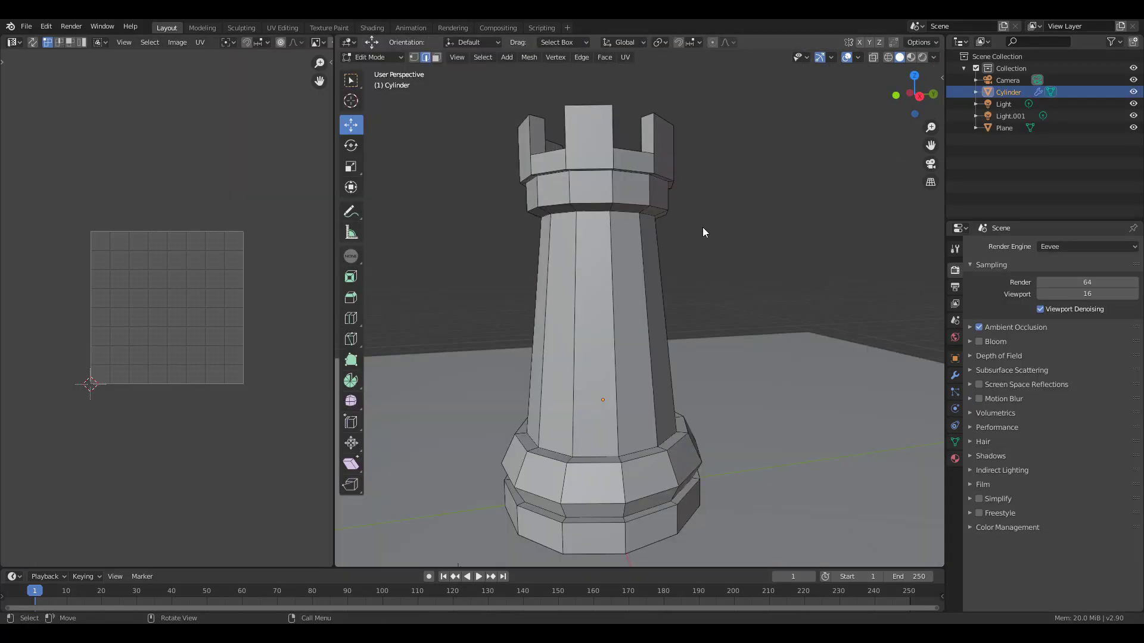
Step: Select the whole rook mesh and unwrap it with Smart UV Project, using angle limit 66 and island margin 0
middle_click_drag(703, 227, 693, 205)
left_click(657, 179)
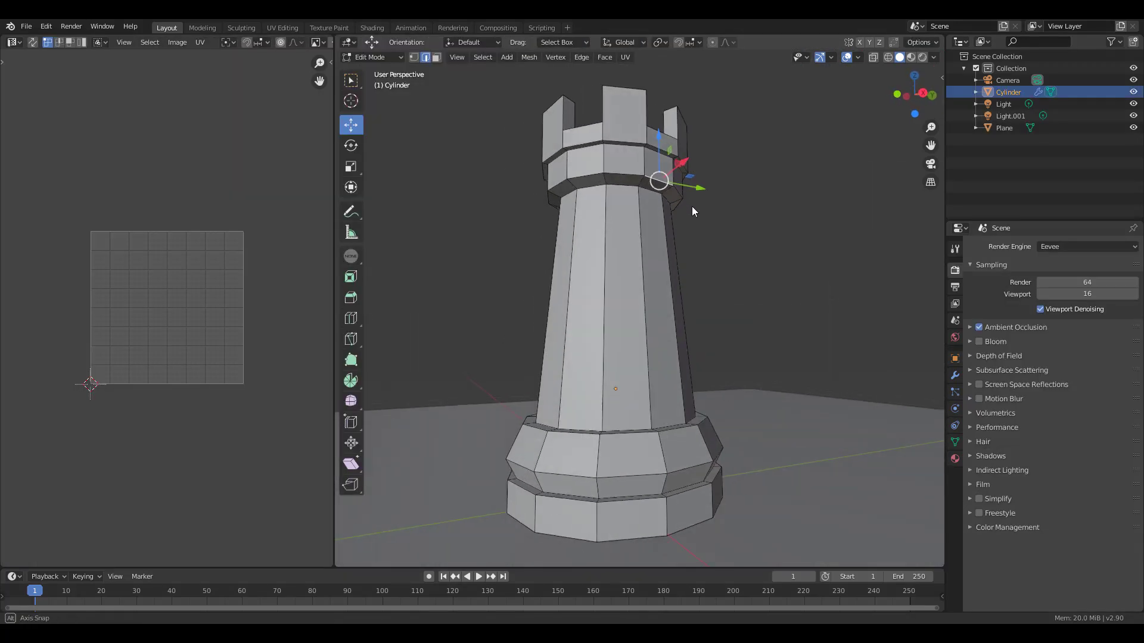
scroll(578, 141, "up", 3)
middle_click_drag(578, 142, 676, 185)
key("a")
scroll(675, 185, "down", 3)
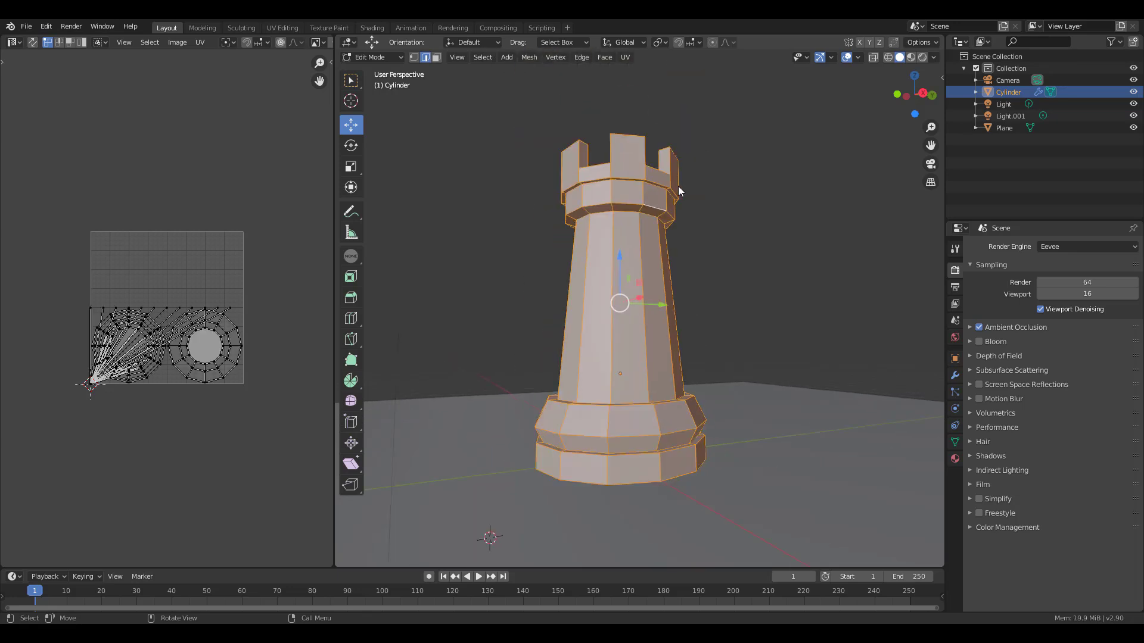
scroll(676, 185, "up", 1)
left_click(626, 58)
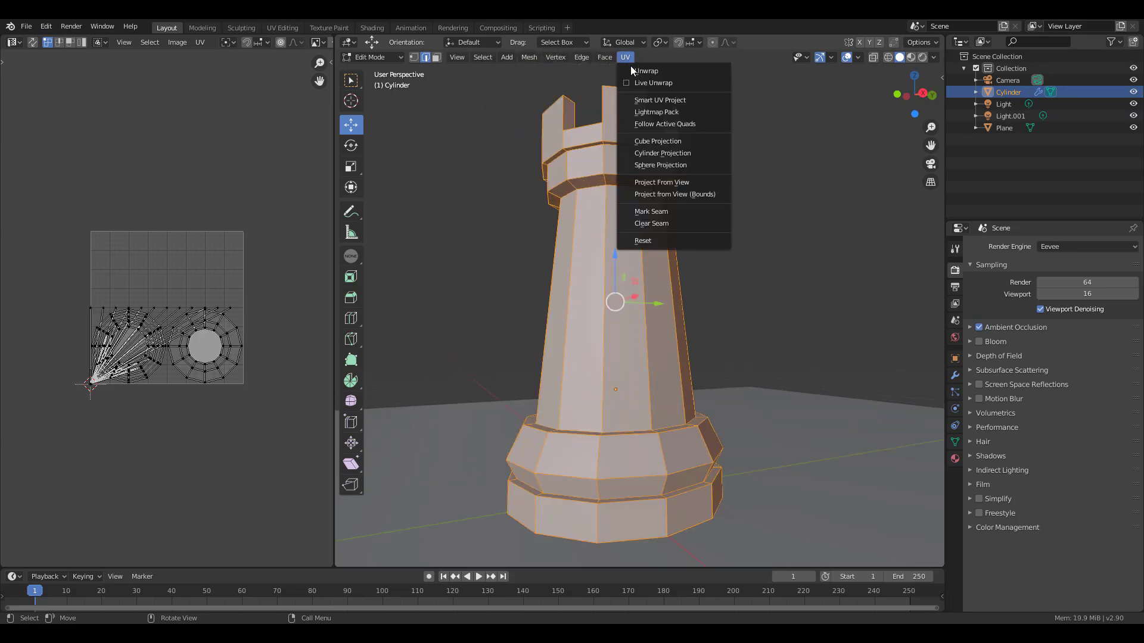
left_click(656, 100)
left_click(650, 196)
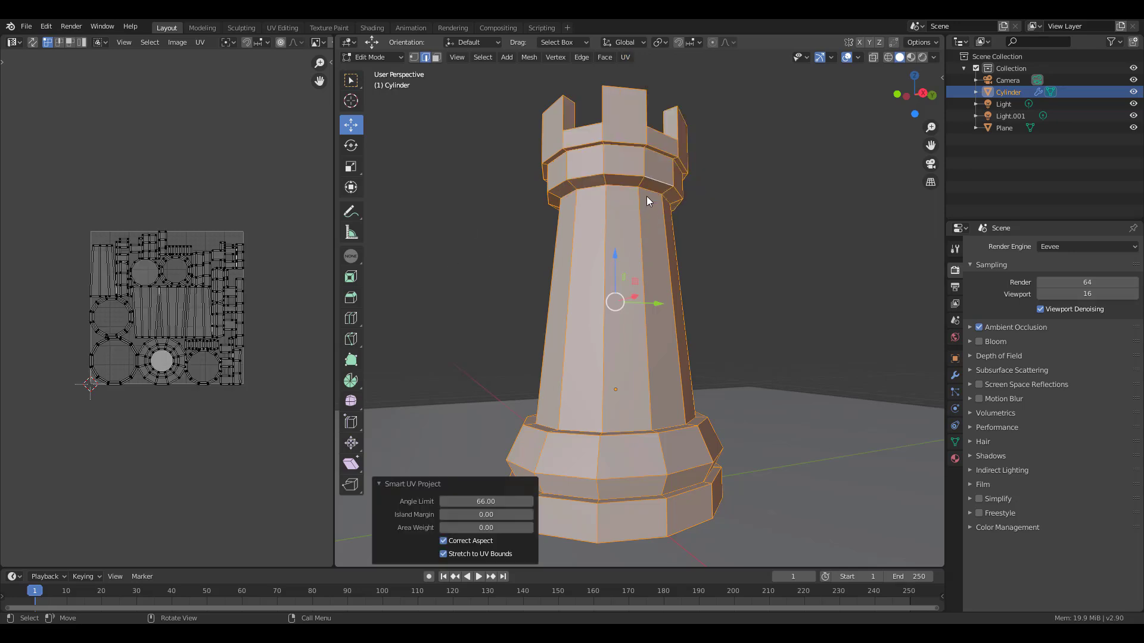
scroll(100, 320, "up", 3)
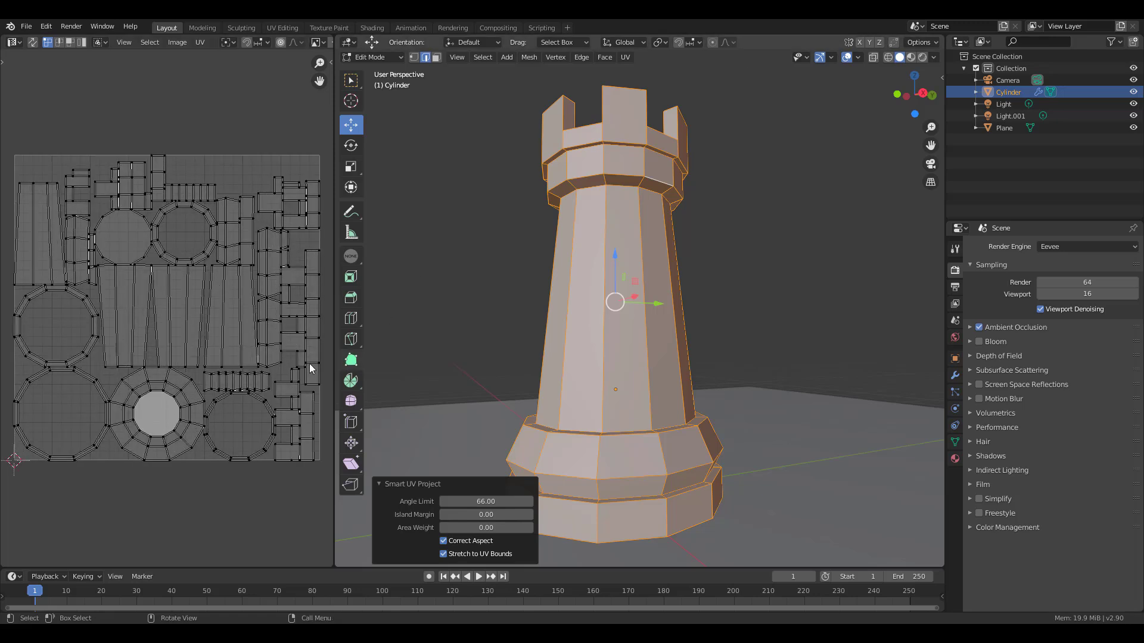
left_click(160, 366)
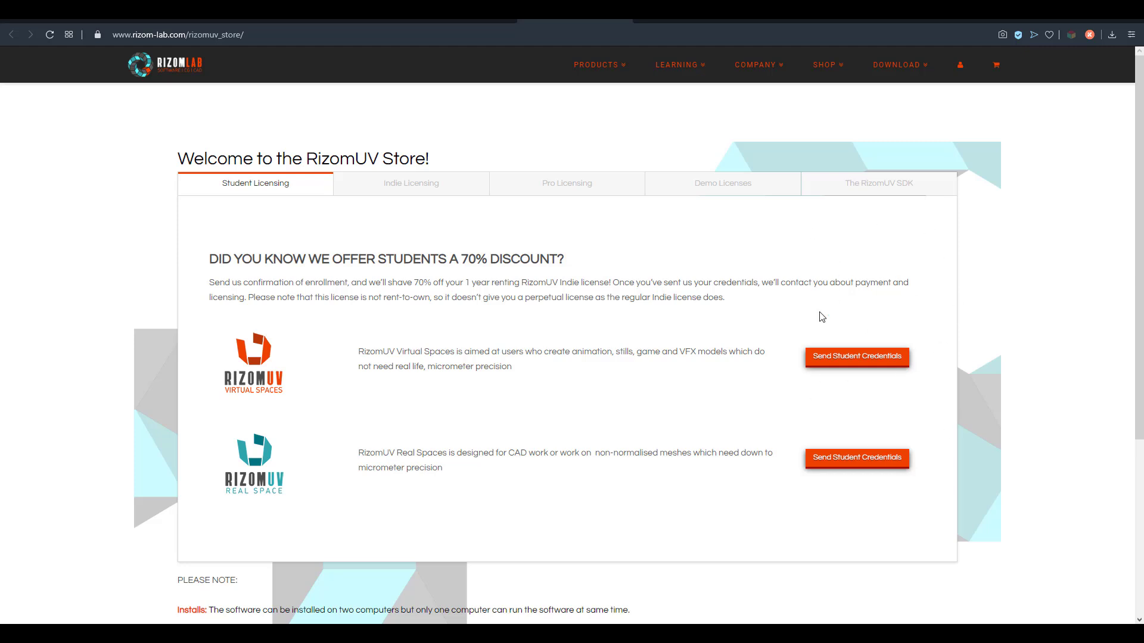
Step: In the browser's RizomUV store, review the Indie licensing options for Virtual Spaces and Real Space
left_click(415, 184)
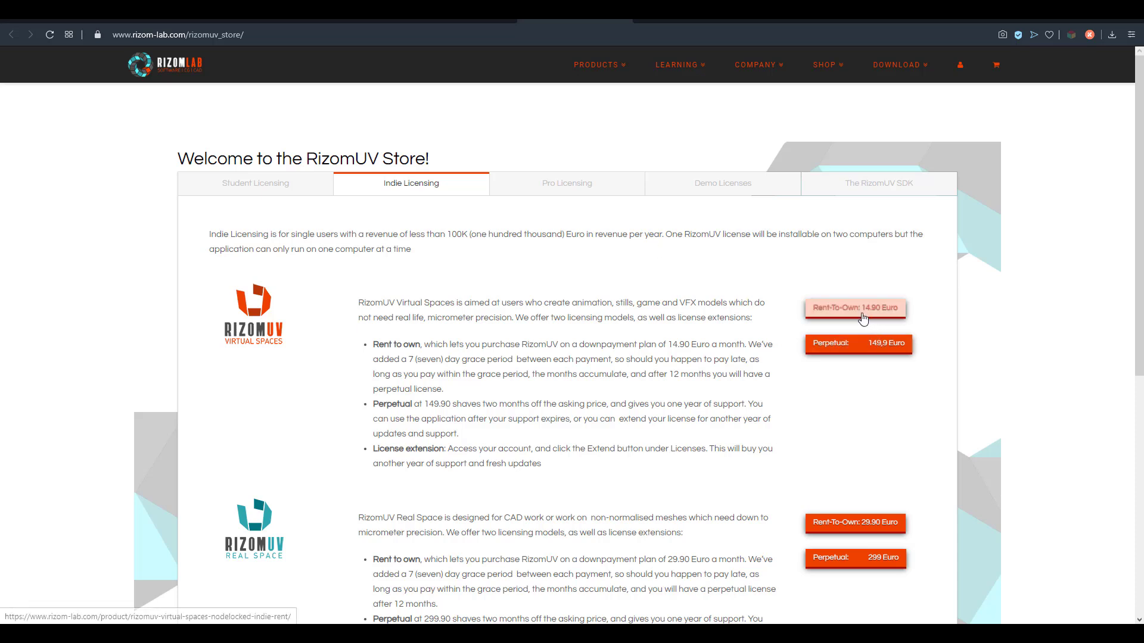
left_click_drag(862, 314, 773, 285)
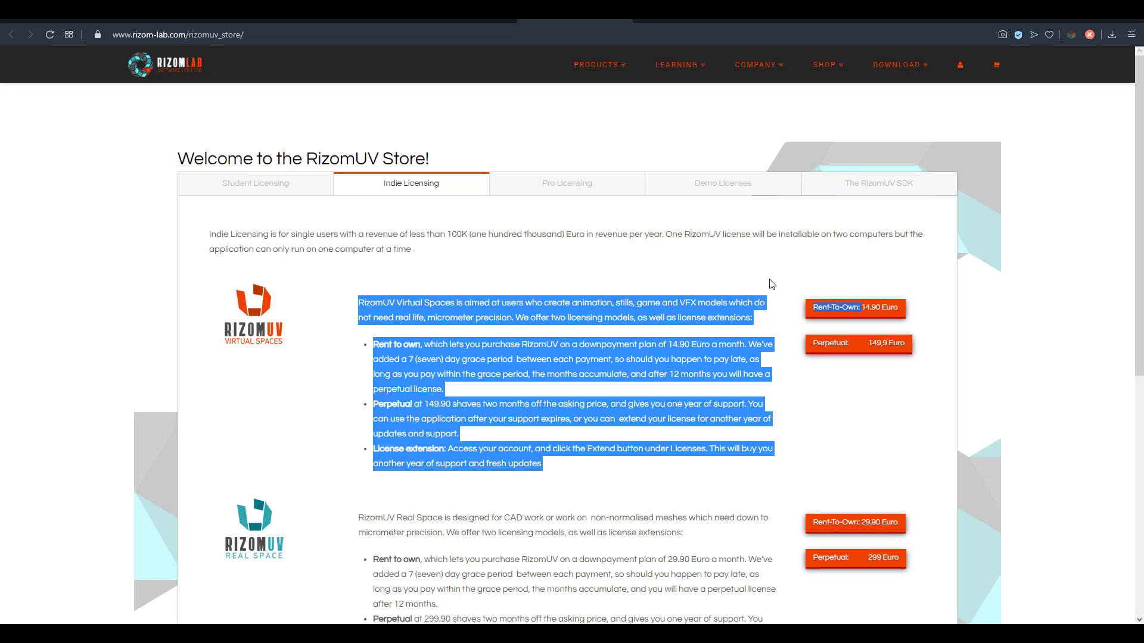
left_click(752, 277)
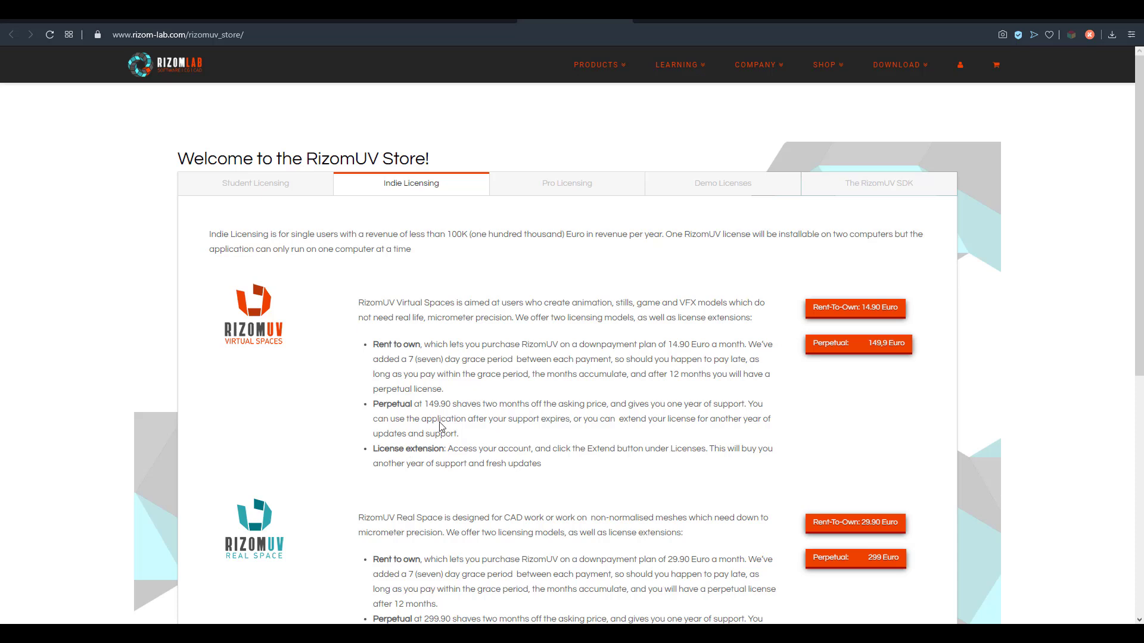
scroll(475, 411, "down", 2)
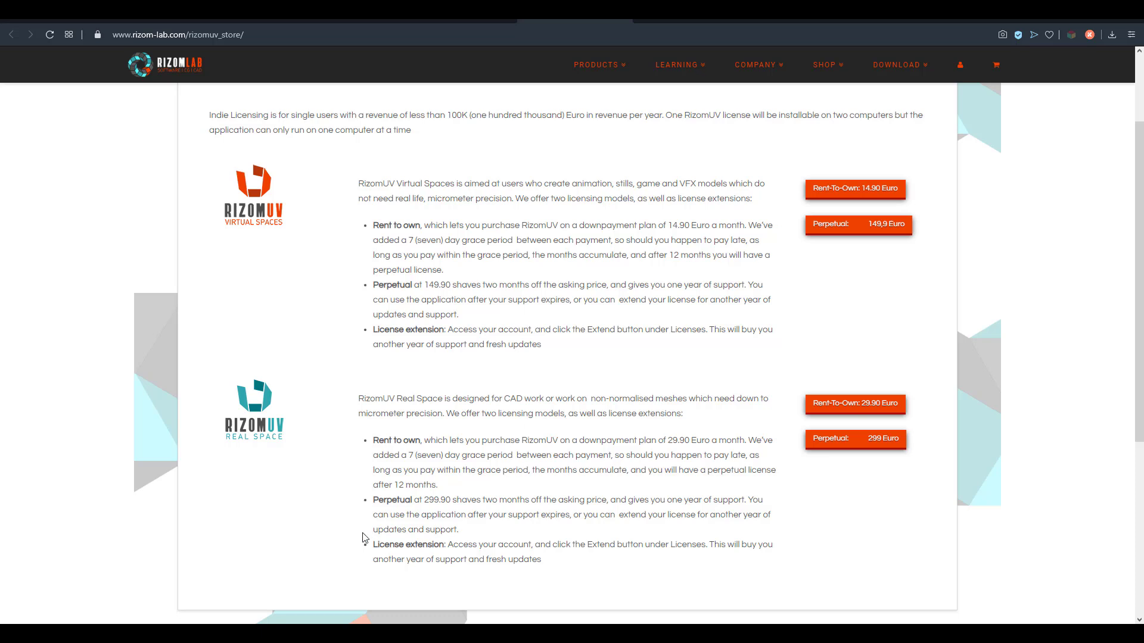
left_click_drag(229, 435, 320, 450)
Step: Show the demo licenses and evaluation downloads in the RizomUV store
scroll(651, 197, "up", 2)
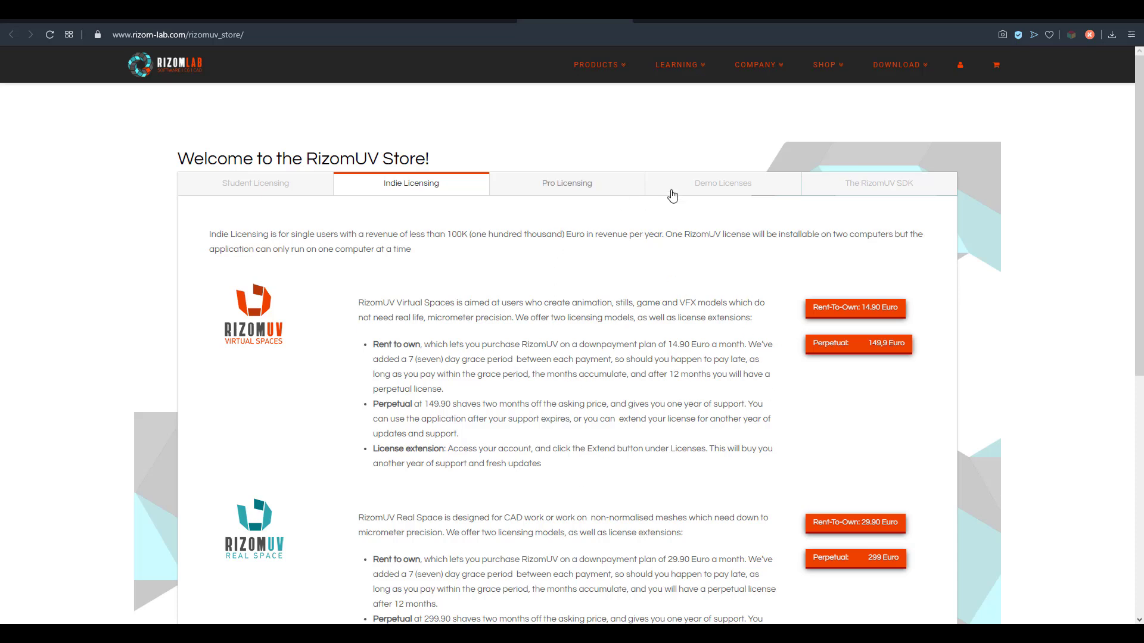
left_click(706, 189)
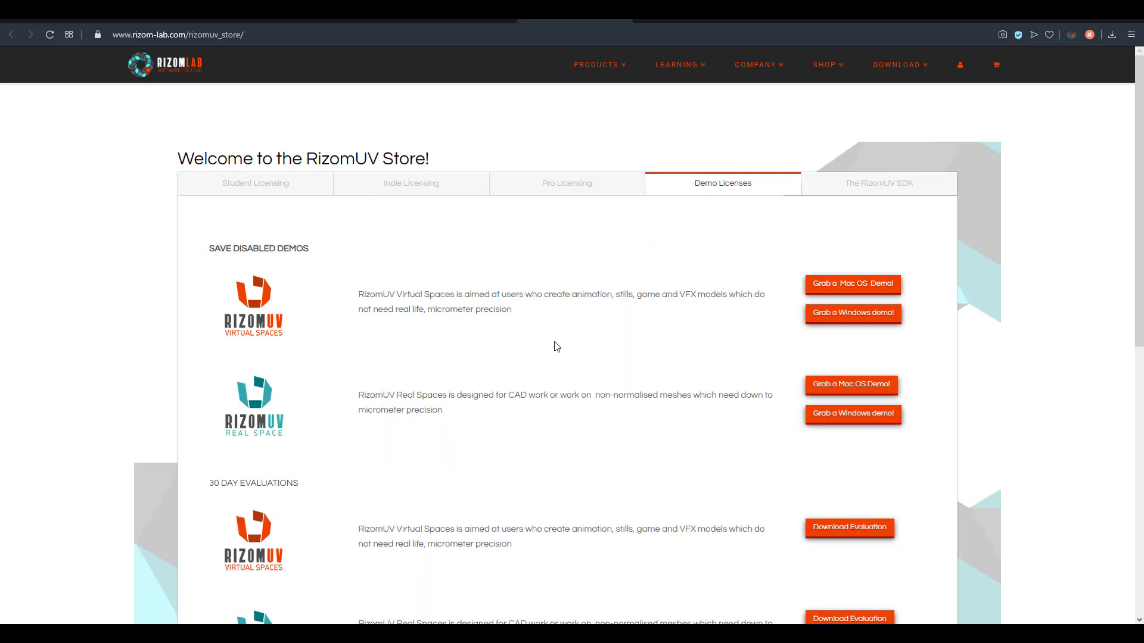